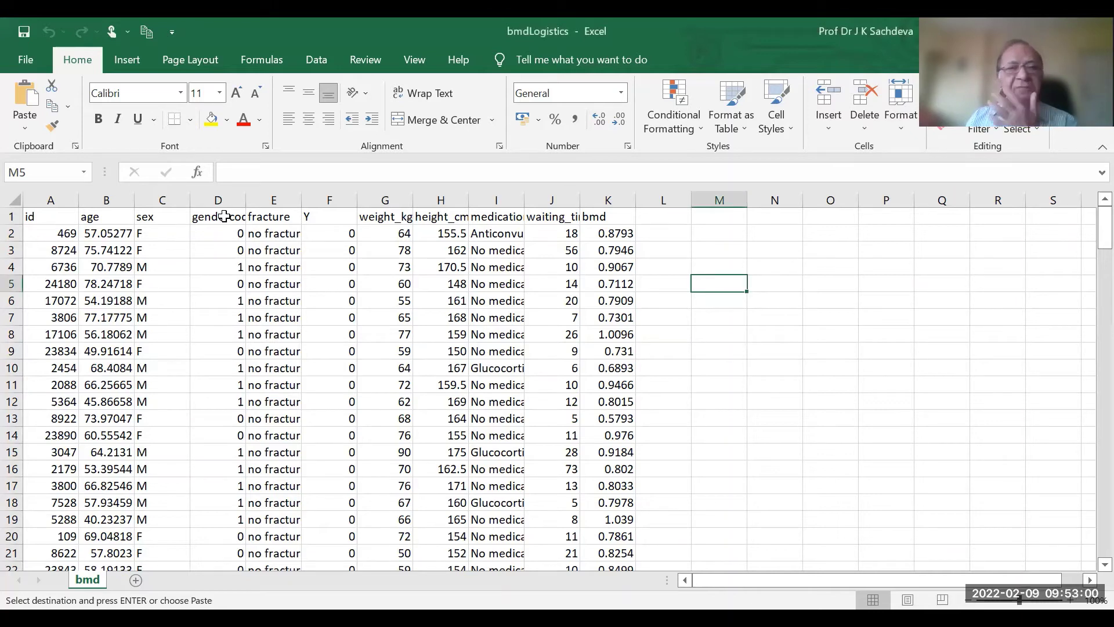
- Rename the gendercode column header in cell D1 to gender
{"action": "left_click", "coordinate": [224, 216]}
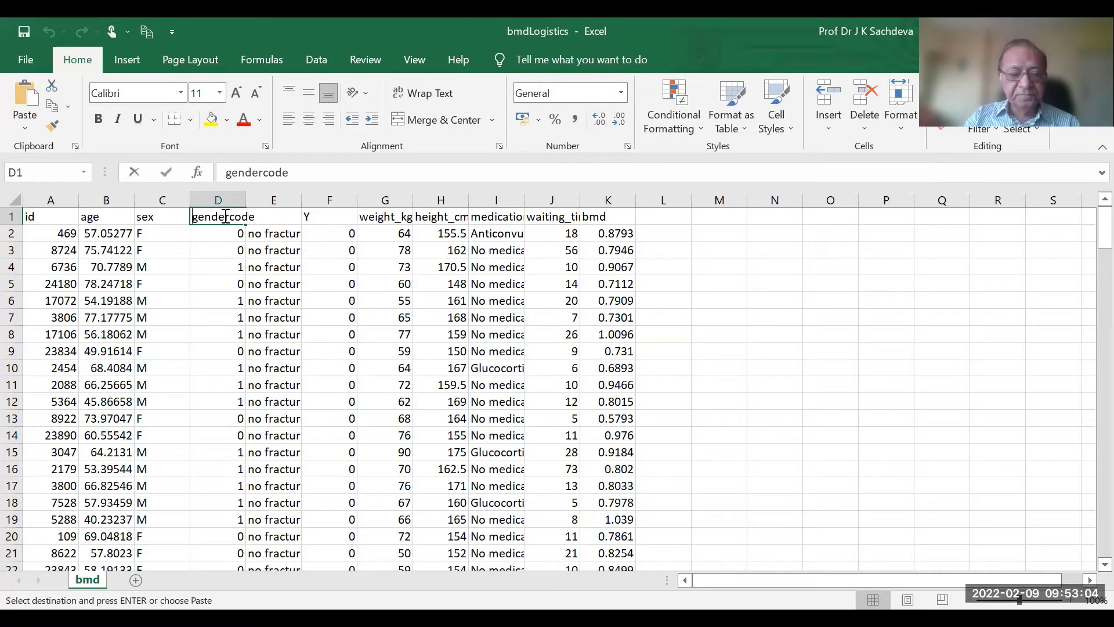
{"action": "type", "text": "gender"}
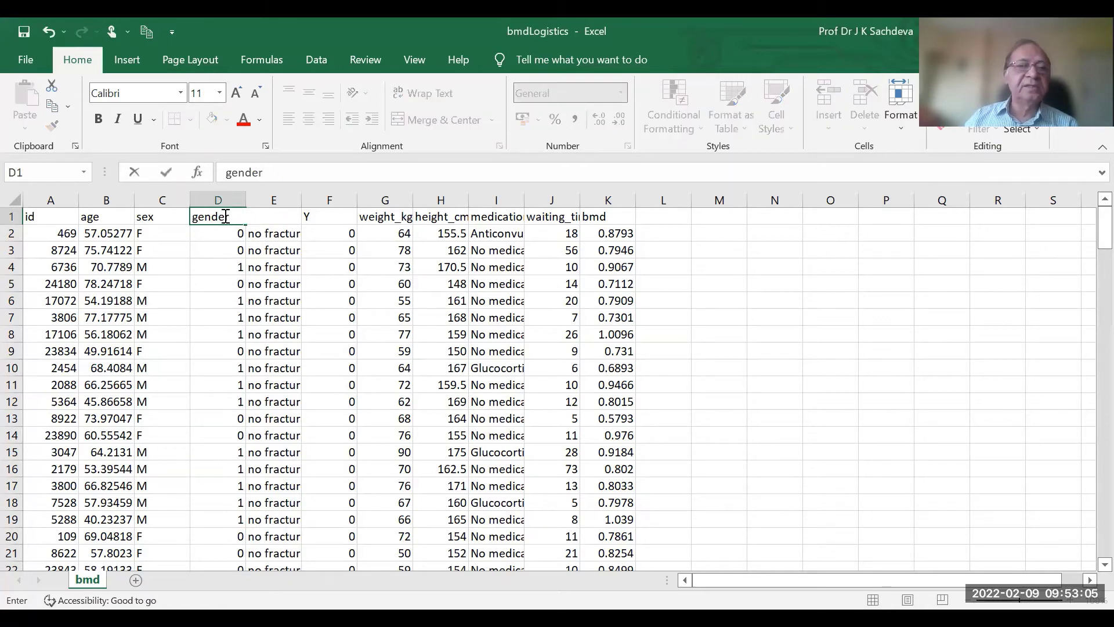
{"action": "left_click", "coordinate": [719, 305]}
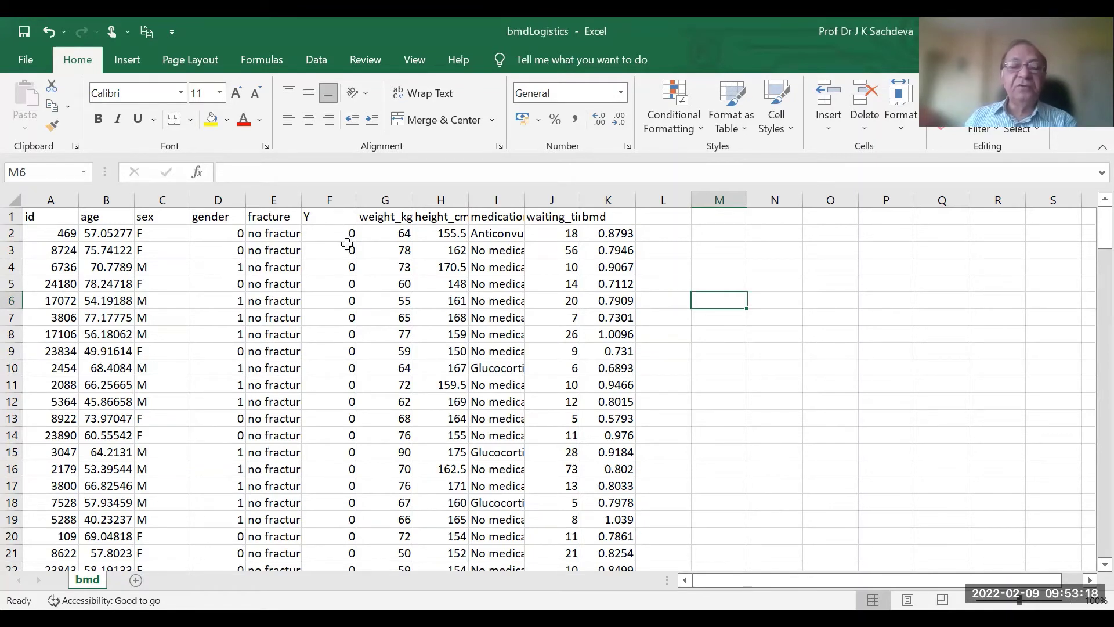
- Examine the fracture and Y columns down to the rows coded as fracture, and check the waiting_time and bmd headers
{"action": "scroll", "coordinate": [330, 362], "scroll_direction": "down", "scroll_amount": 3}
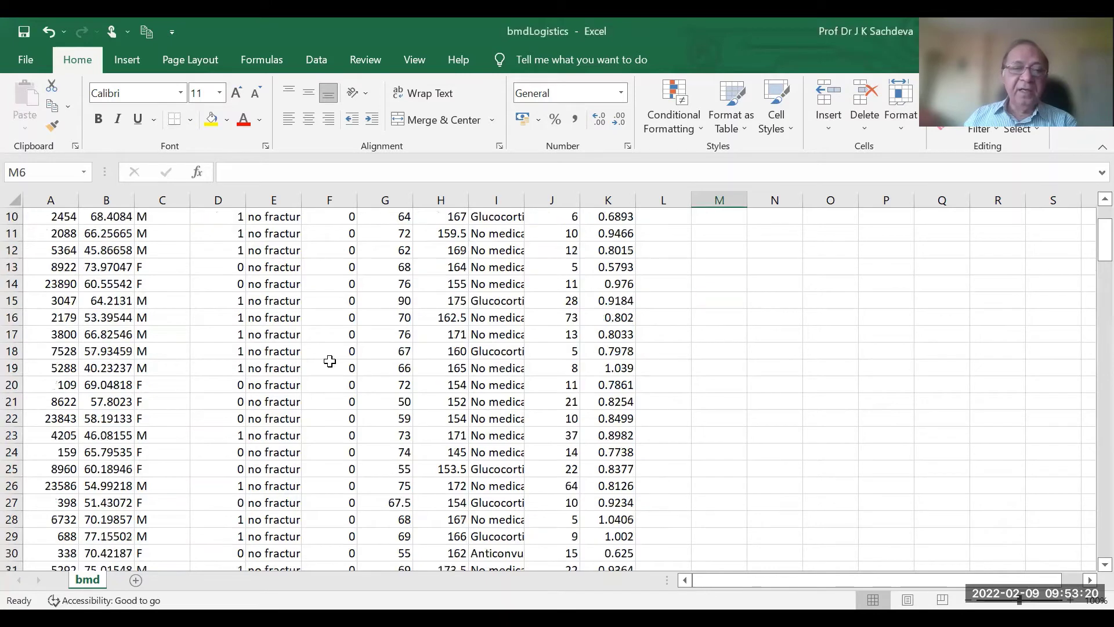
{"action": "scroll", "coordinate": [329, 363], "scroll_direction": "down", "scroll_amount": 15}
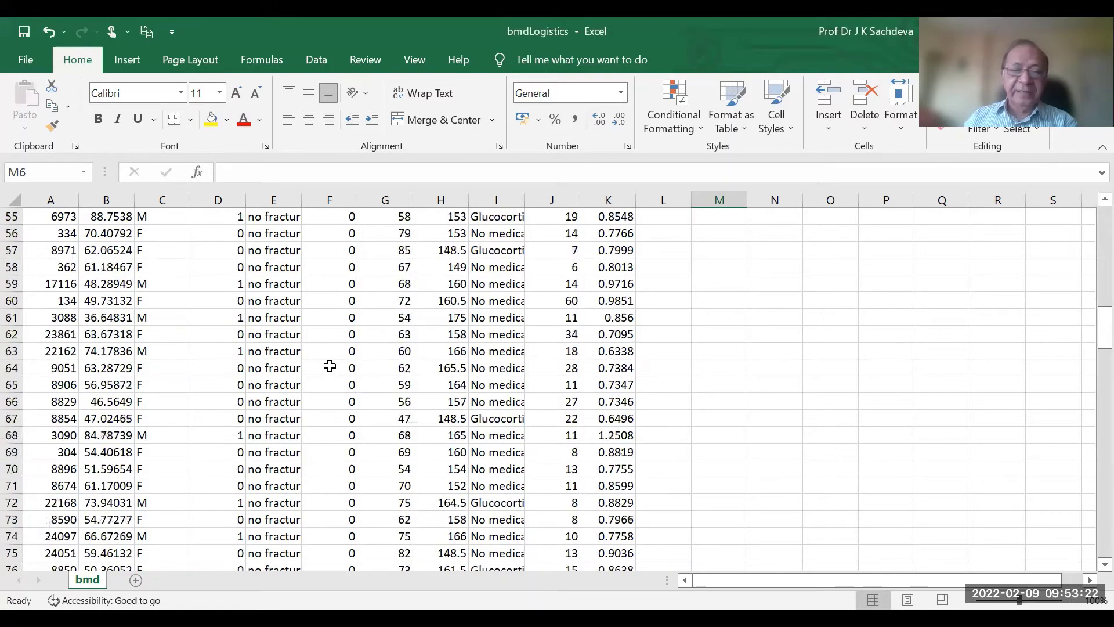
{"action": "scroll", "coordinate": [330, 365], "scroll_direction": "down", "scroll_amount": 18}
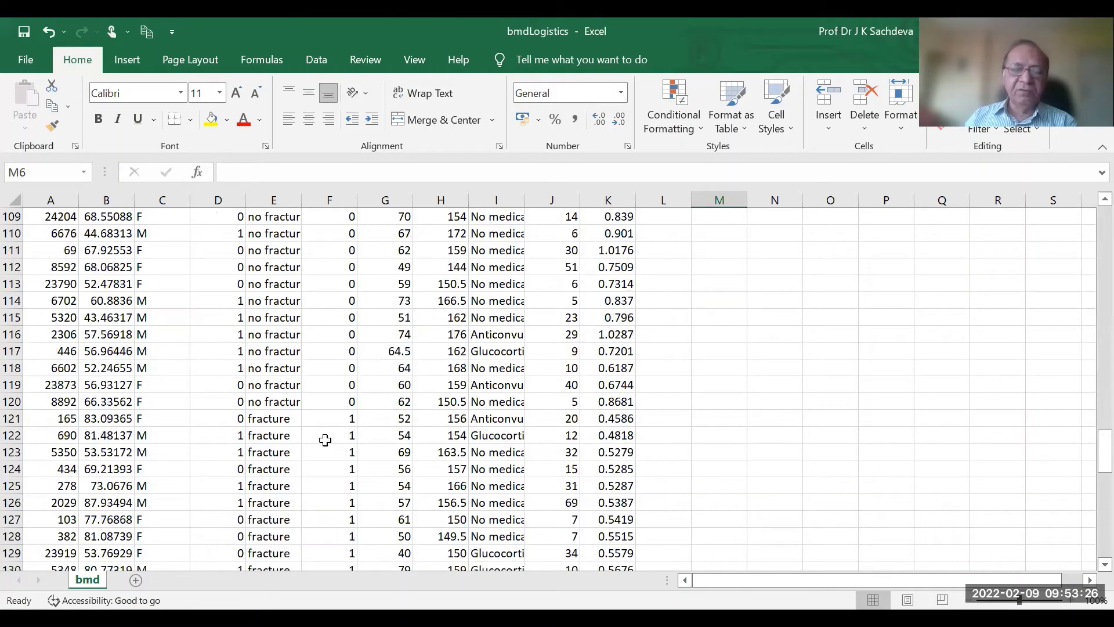
{"action": "scroll", "coordinate": [326, 438], "scroll_direction": "up", "scroll_amount": 20}
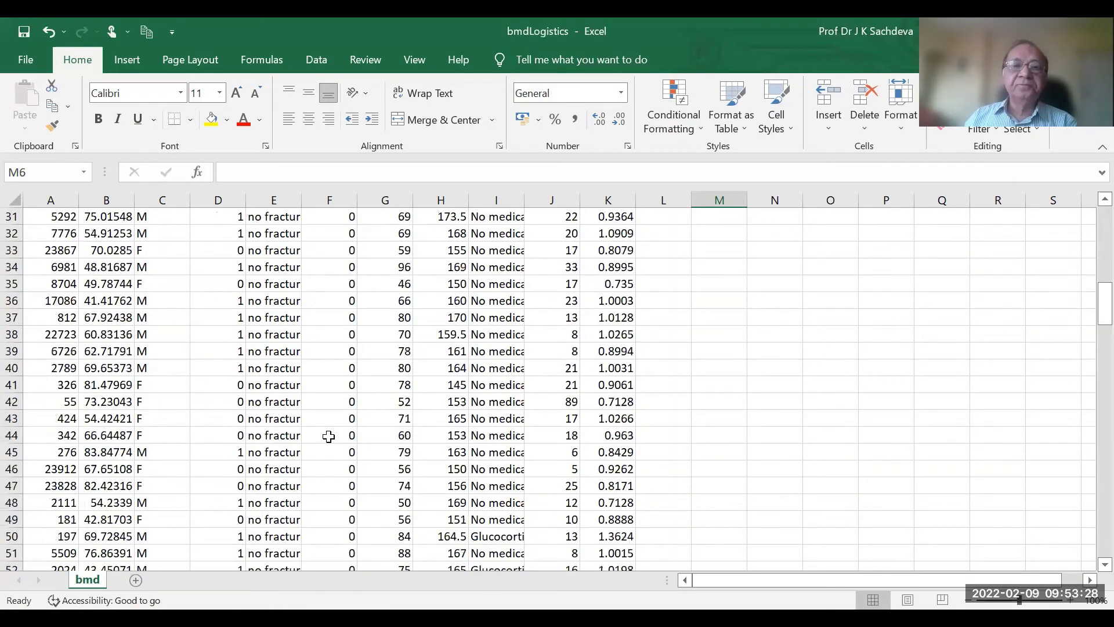
{"action": "scroll", "coordinate": [328, 436], "scroll_direction": "up", "scroll_amount": 10}
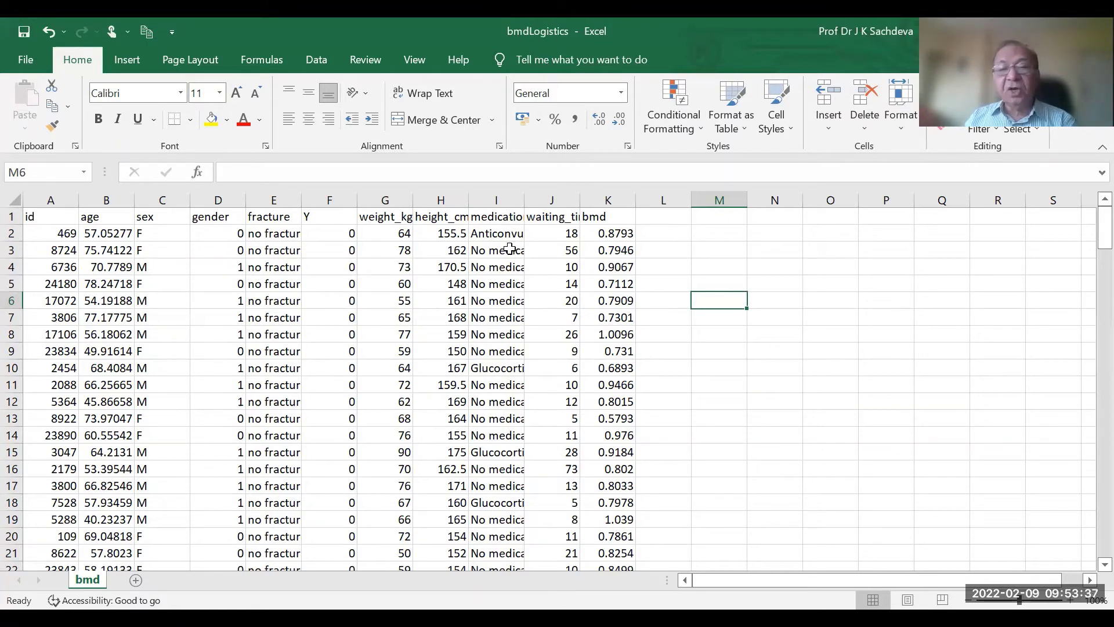
{"action": "left_click", "coordinate": [564, 217]}
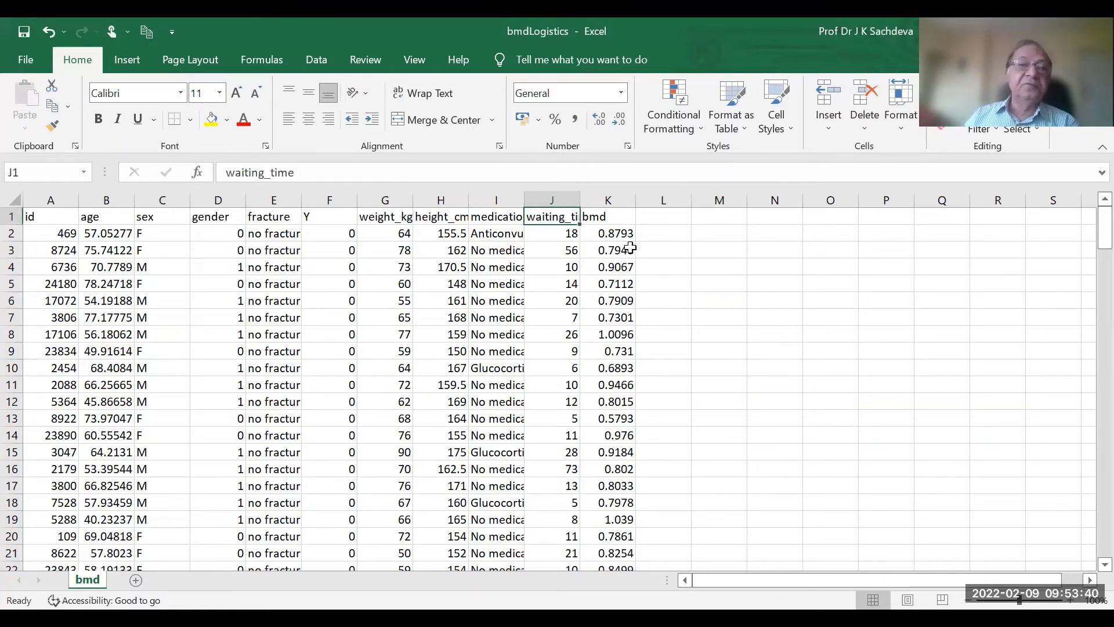
{"action": "left_click", "coordinate": [597, 218]}
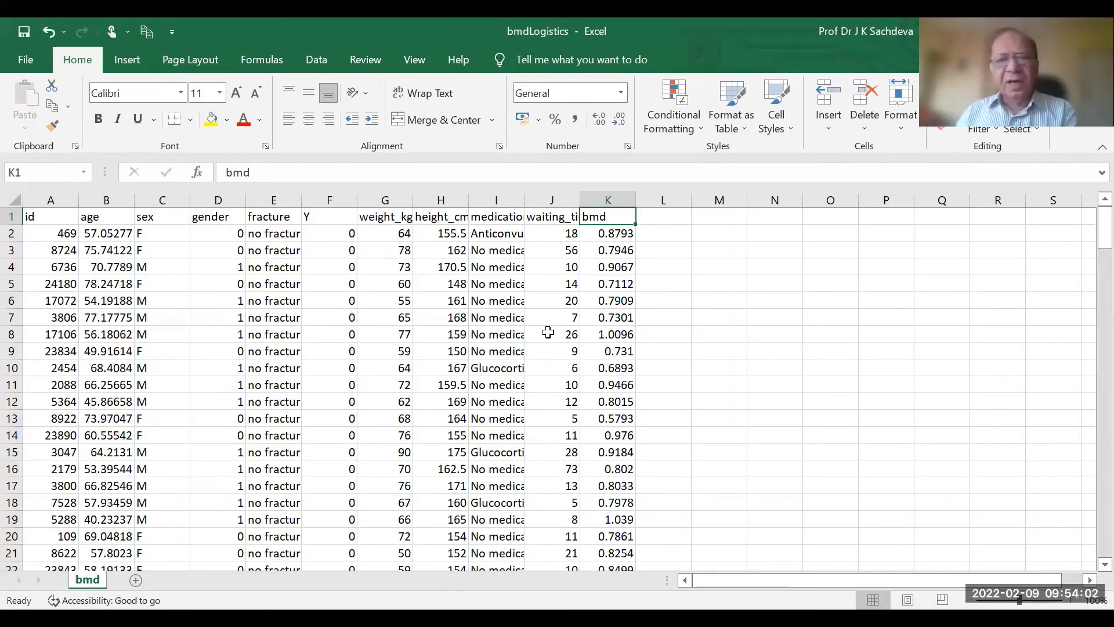
- Save the workbook and import its predefined bmd range into EViews as a new Unstructured / Undated workfile, with one header line of names
{"action": "left_click", "coordinate": [23, 32]}
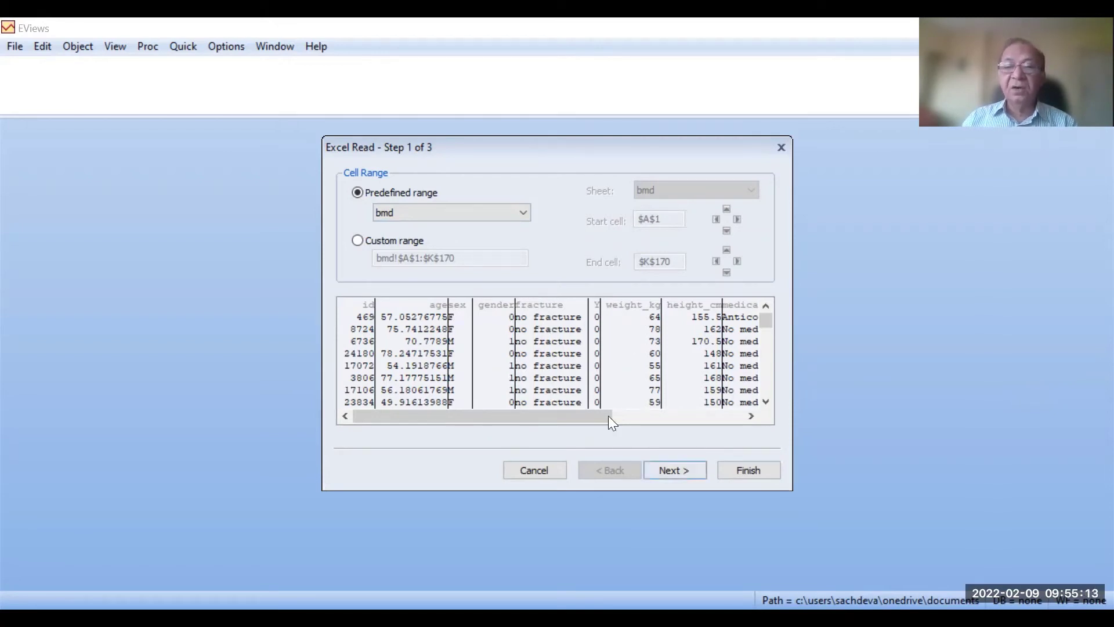
{"action": "left_click", "coordinate": [671, 467]}
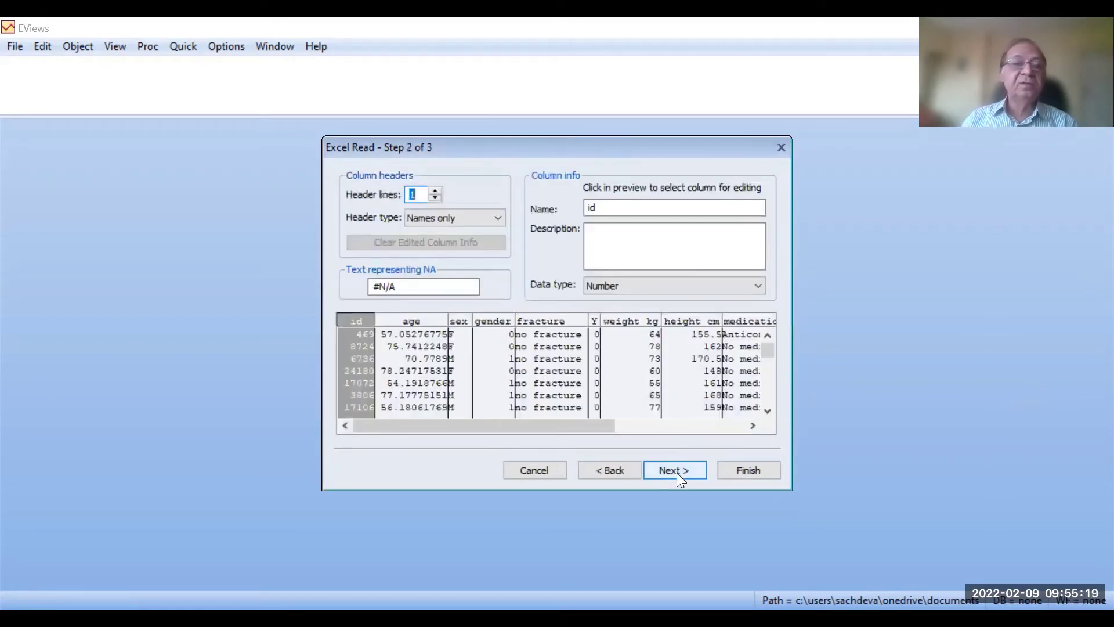
{"action": "left_click", "coordinate": [674, 470]}
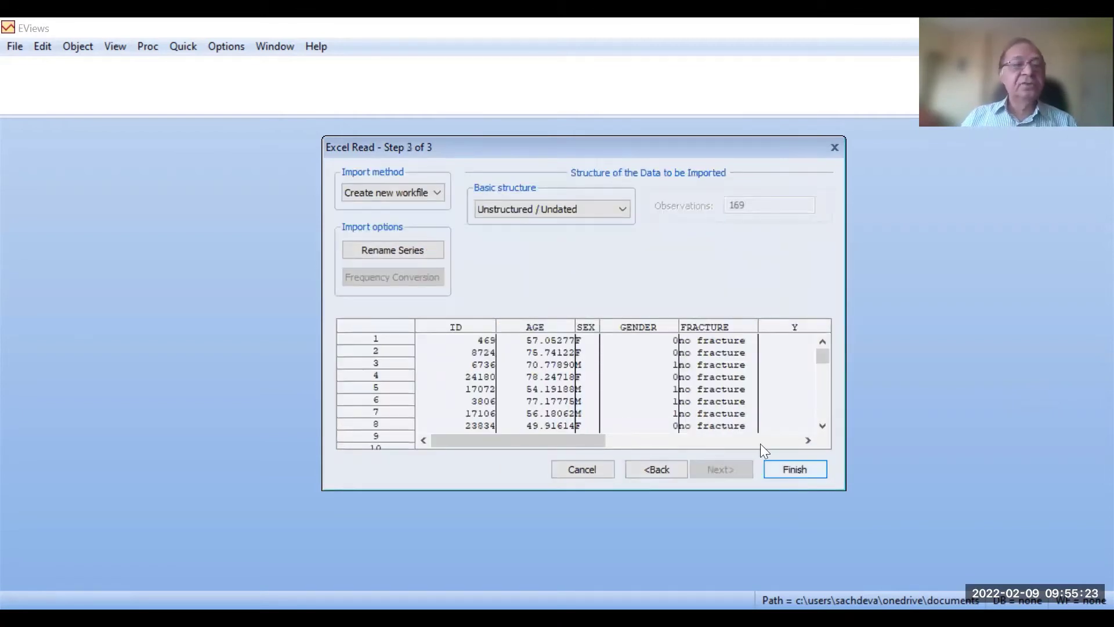
{"action": "key", "text": "Return"}
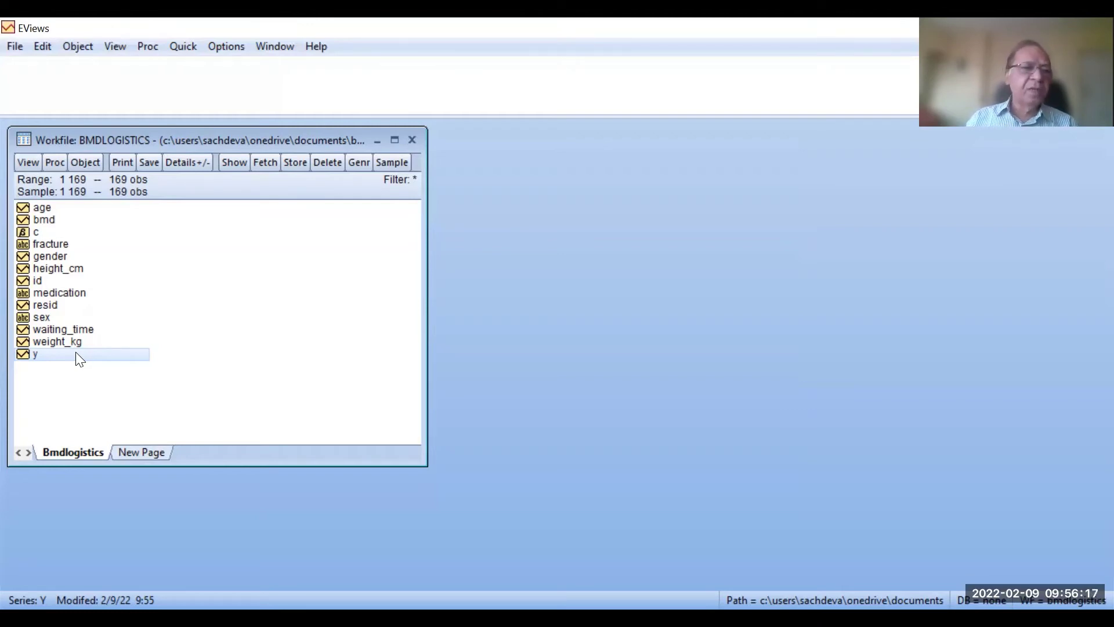
- Open the series y, age, gender, height_cm, bmd and weight_kg together as a group, with y first
{"action": "left_click", "coordinate": [49, 210], "text": "ctrl"}
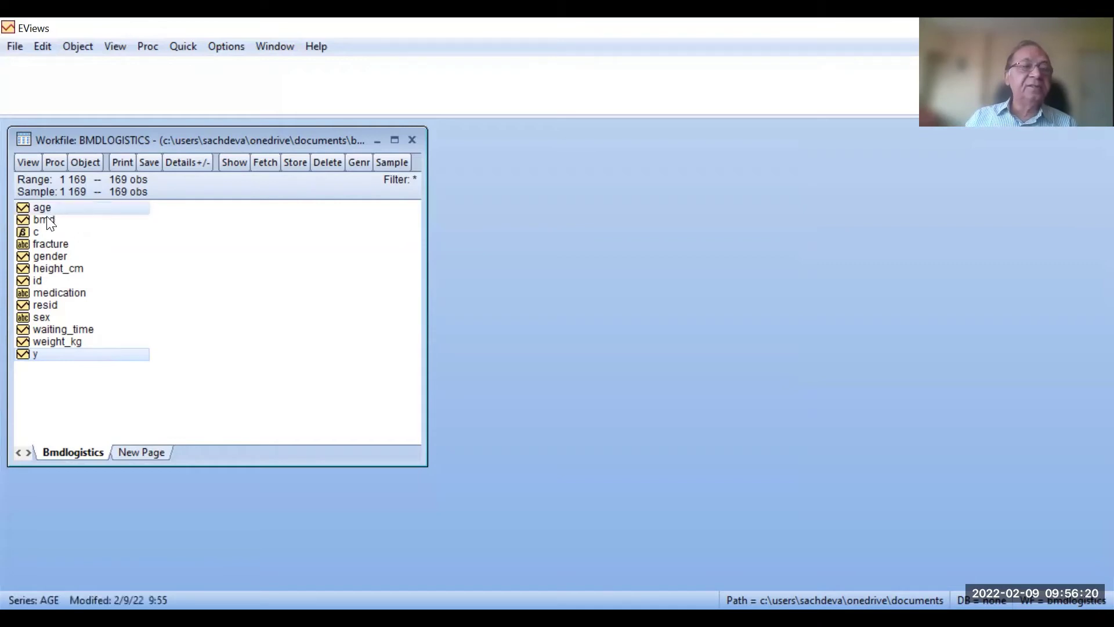
{"action": "left_click", "coordinate": [56, 256], "text": "ctrl"}
{"action": "left_click", "coordinate": [86, 270], "text": "ctrl"}
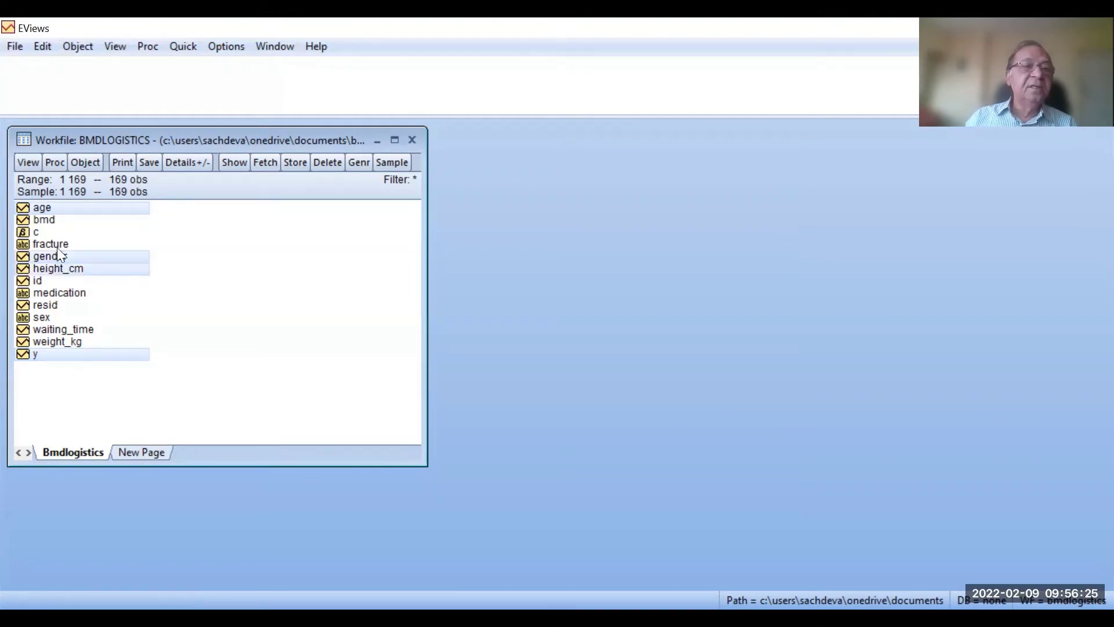
{"action": "left_click", "coordinate": [52, 222], "text": "ctrl"}
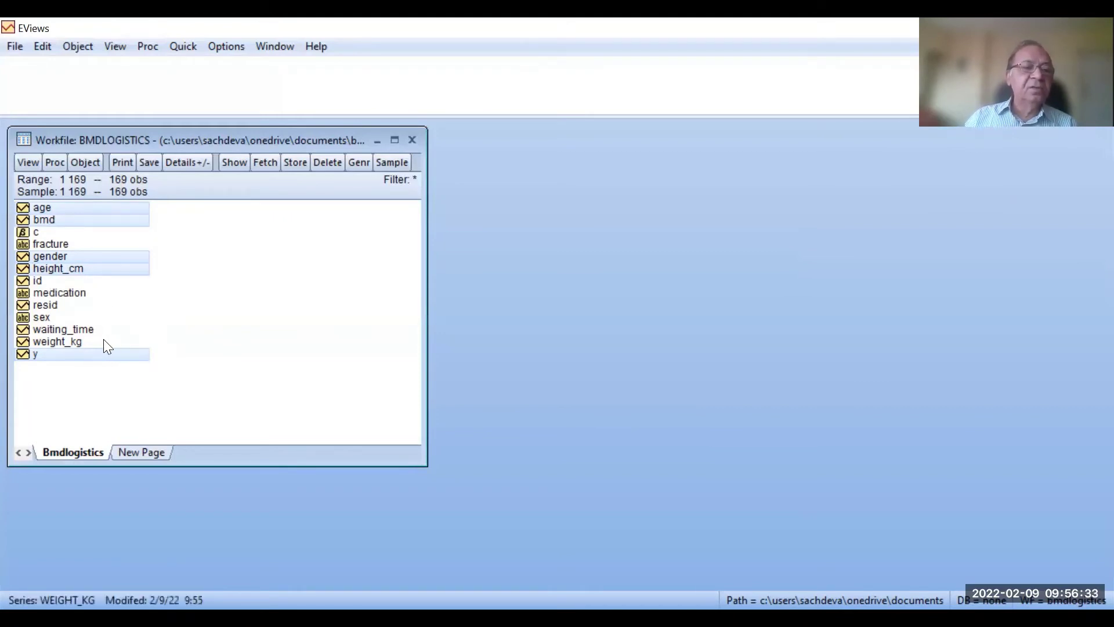
{"action": "left_click", "coordinate": [62, 341], "text": "ctrl"}
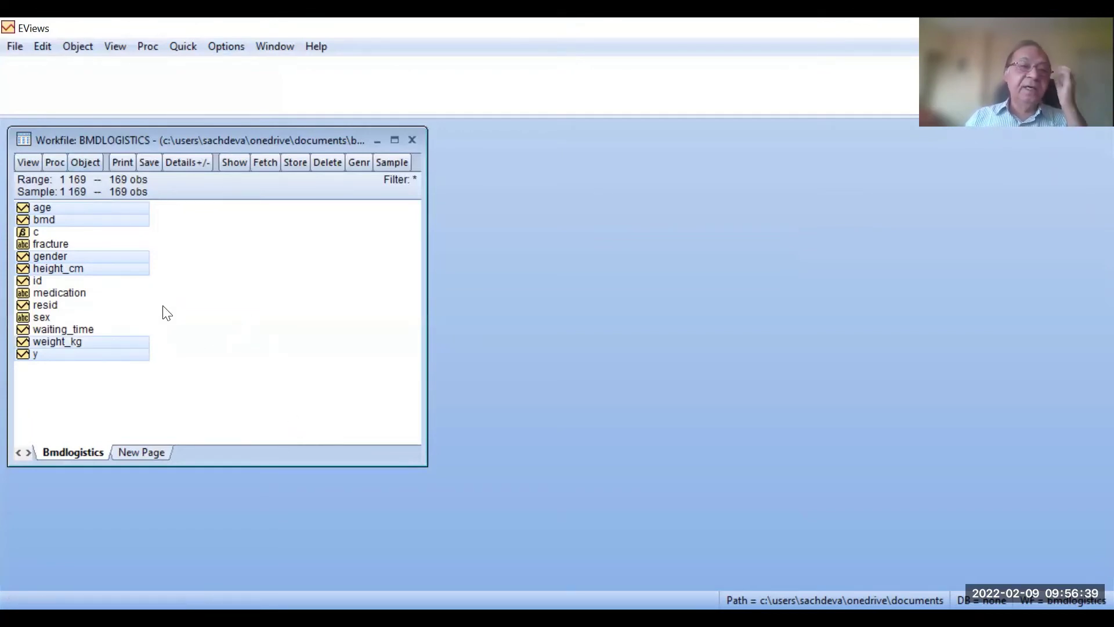
{"action": "right_click", "coordinate": [110, 210]}
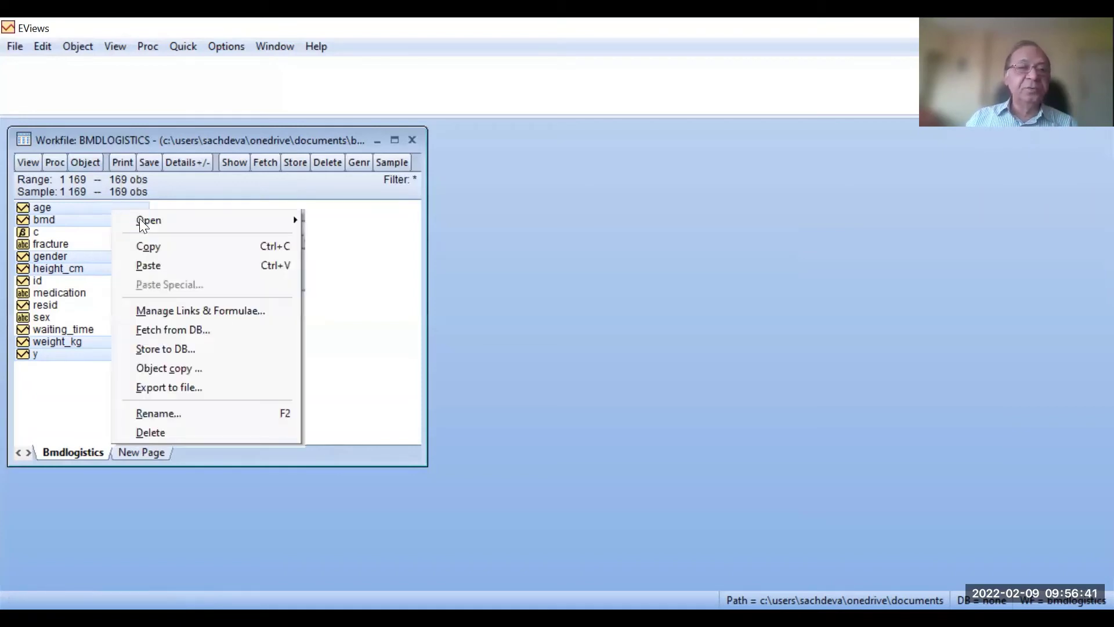
{"action": "mouse_move", "coordinate": [150, 221]}
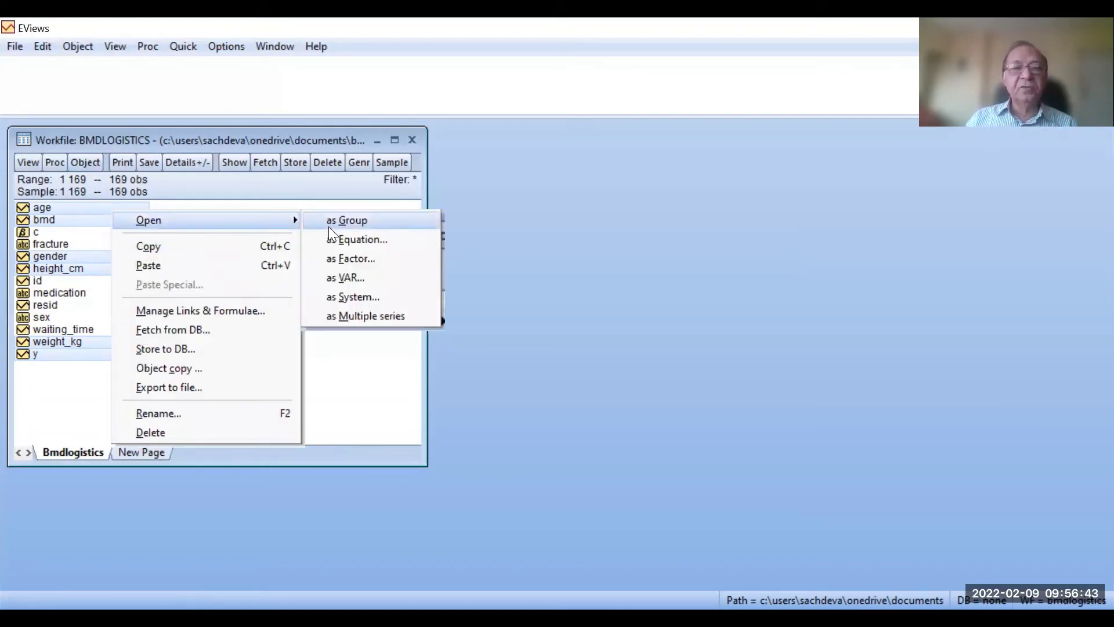
{"action": "left_click", "coordinate": [346, 221]}
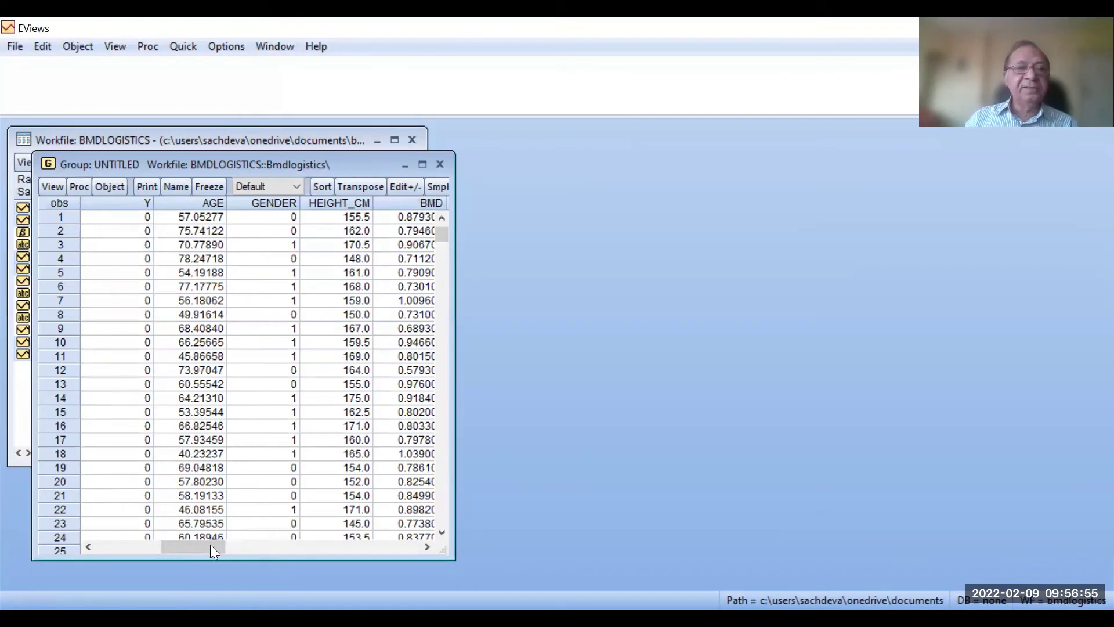
{"action": "left_click_drag", "start_coordinate": [210, 545], "coordinate": [124, 548]}
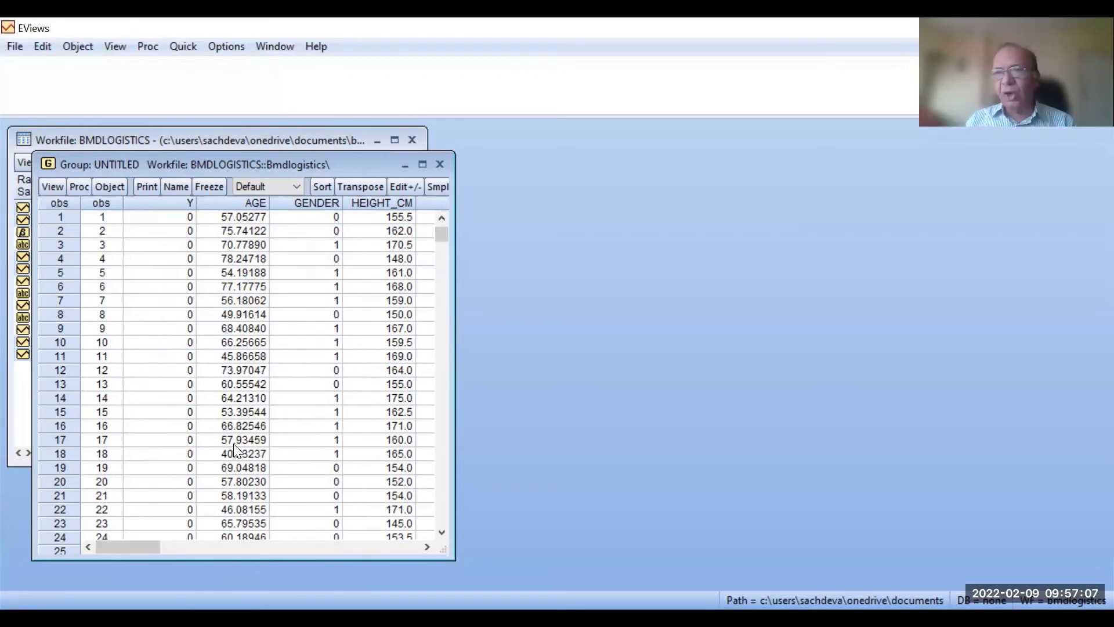
- Start an equation estimation with y as the dependent variable followed by c, age and gender
{"action": "left_click", "coordinate": [183, 47]}
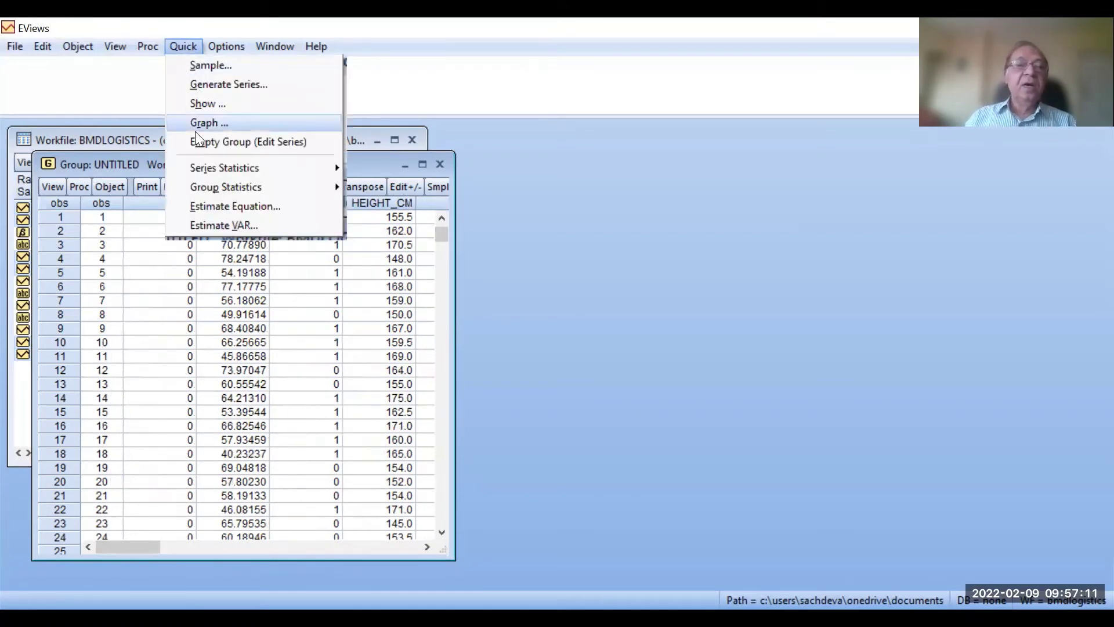
{"action": "mouse_move", "coordinate": [208, 195]}
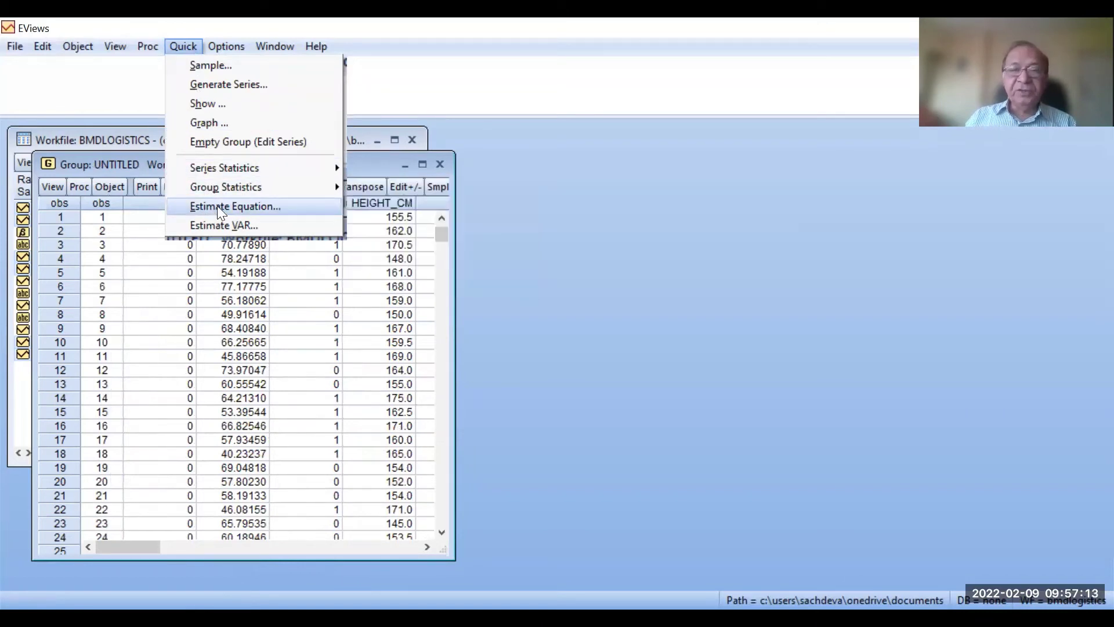
{"action": "left_click", "coordinate": [221, 210]}
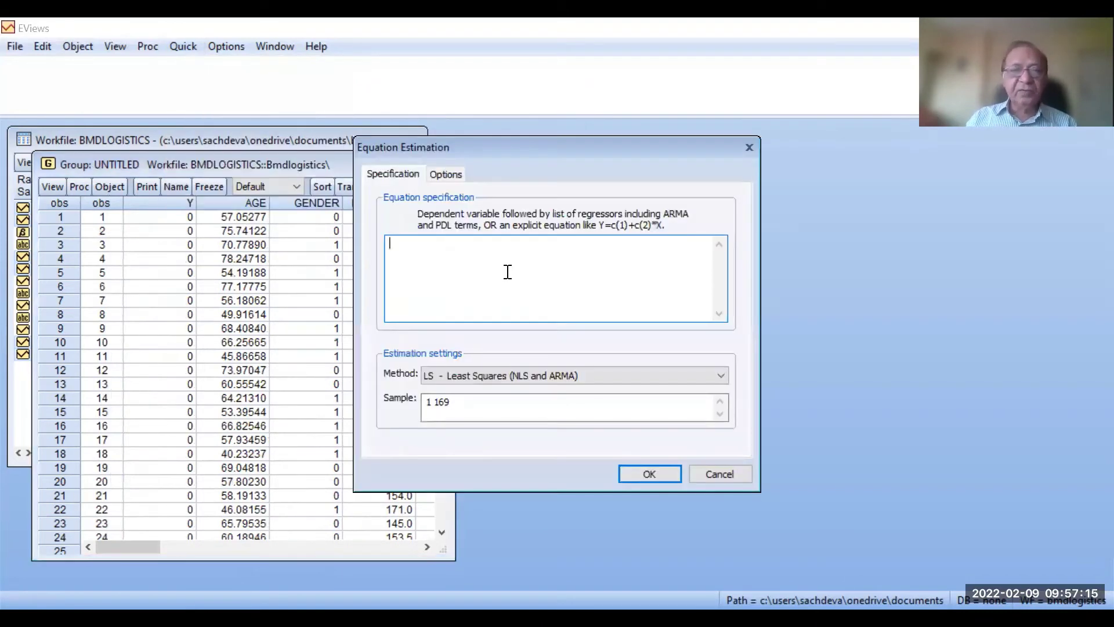
{"action": "type", "text": "y "}
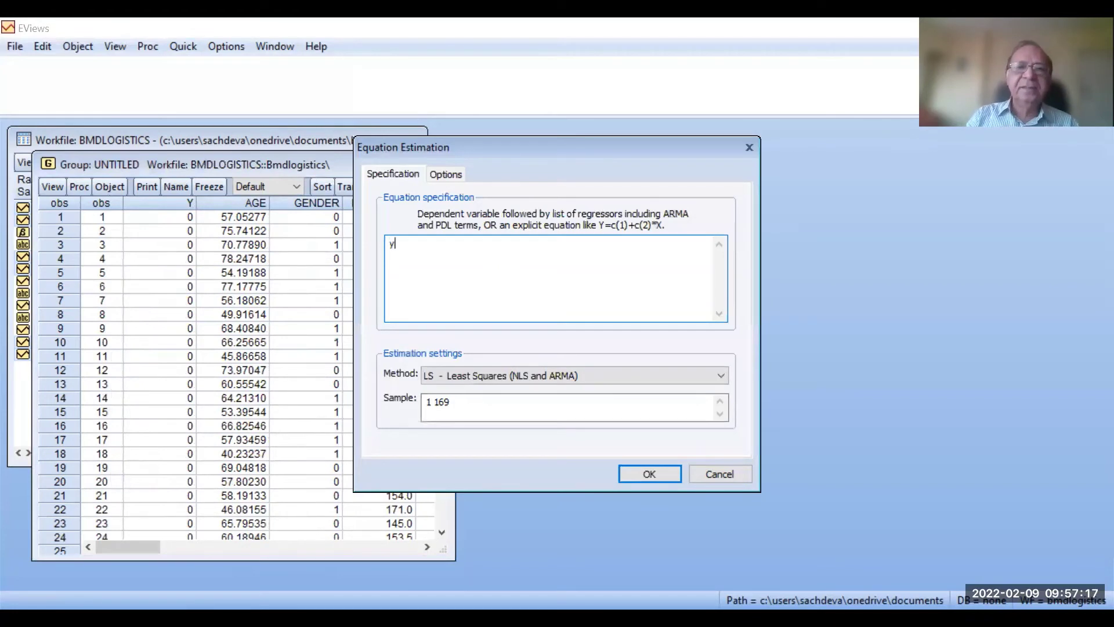
{"action": "type", "text": "c "}
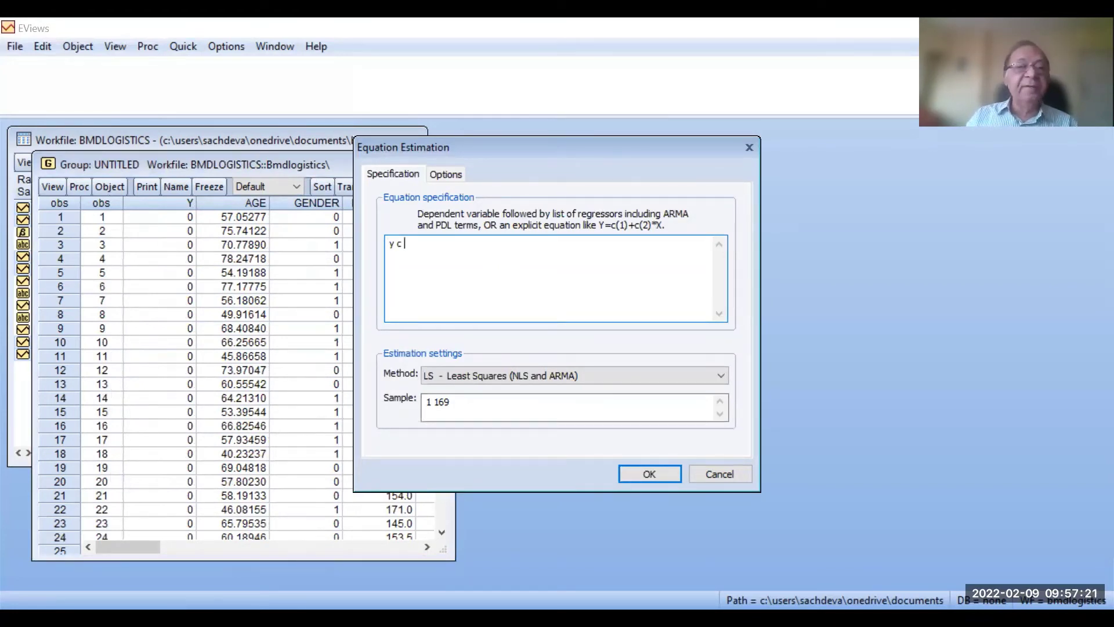
{"action": "type", "text": "age"}
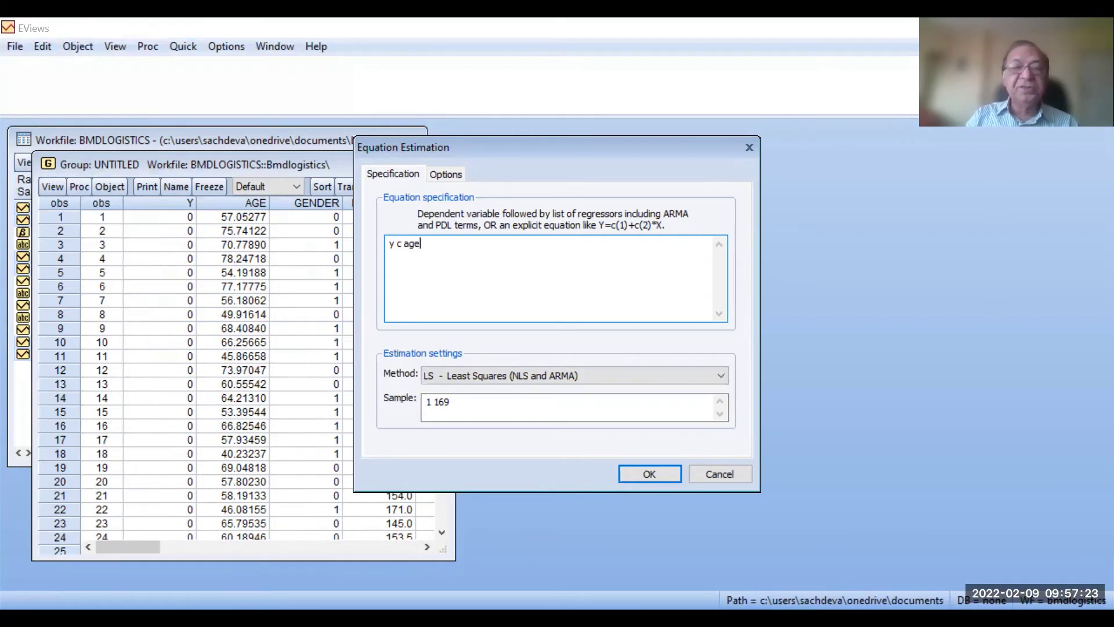
{"action": "type", "text": " gender"}
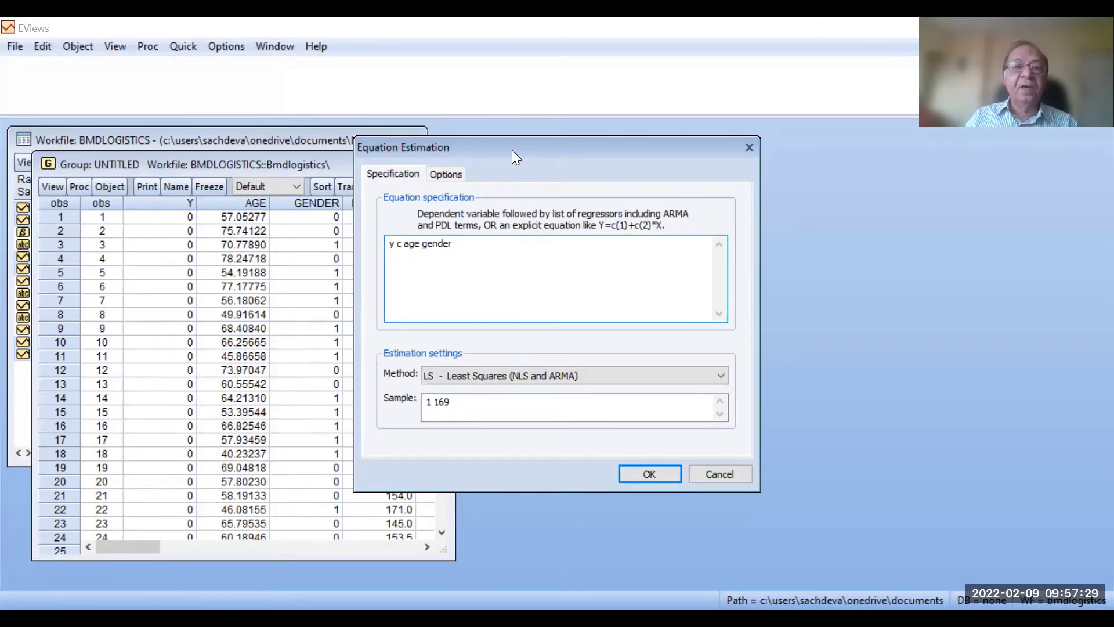
- Add height, weight_kg and bmd to the regressors in the equation specification after gender
{"action": "left_click_drag", "start_coordinate": [511, 150], "coordinate": [584, 163]}
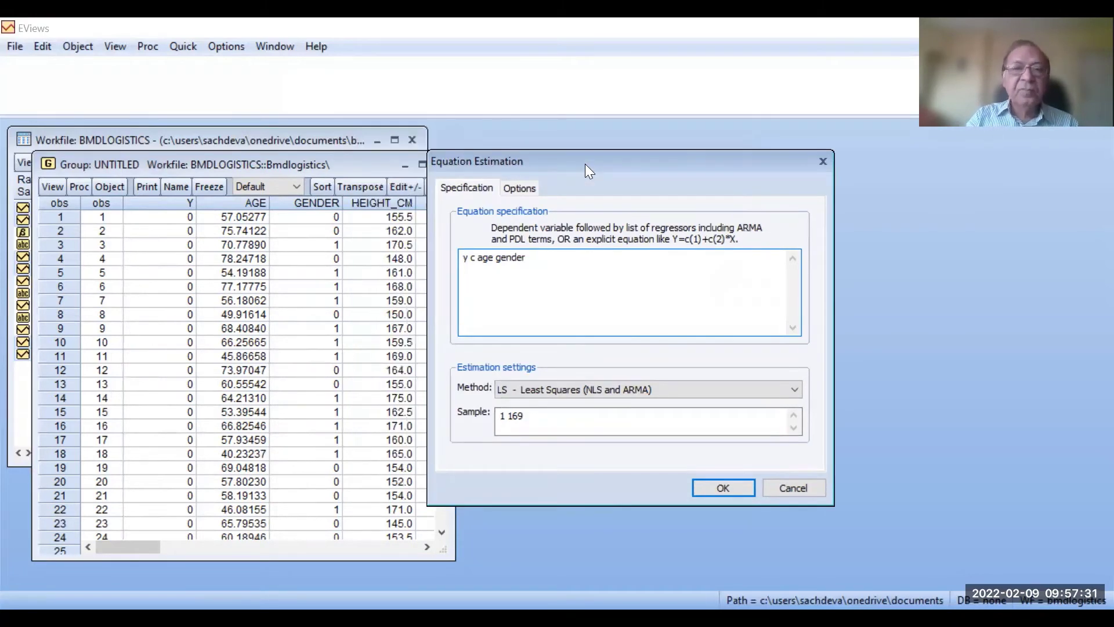
{"action": "type", "text": "height"}
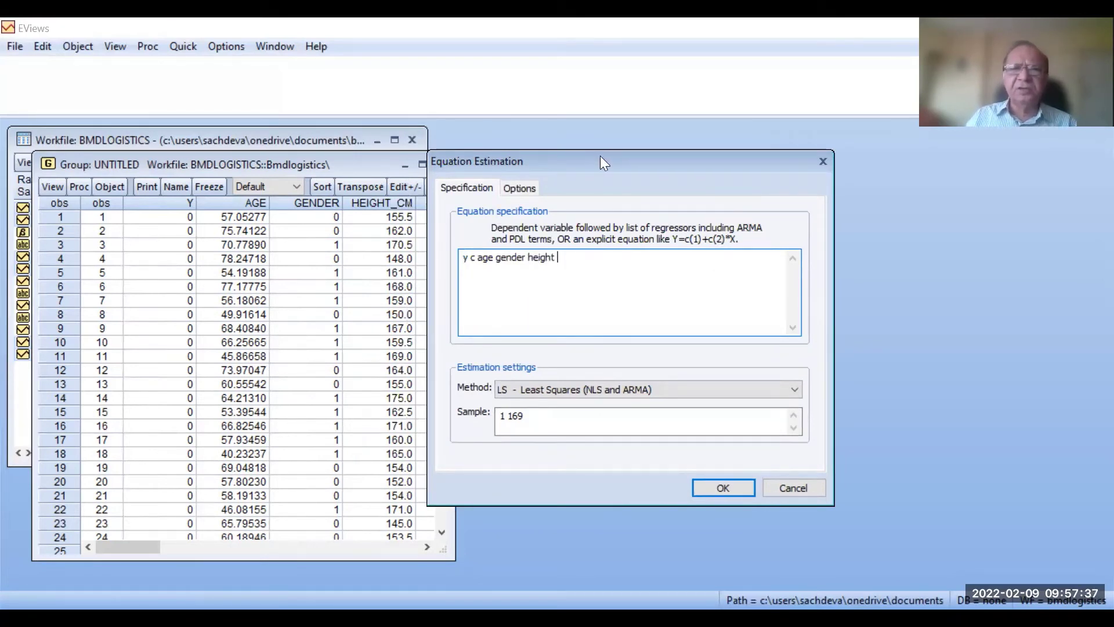
{"action": "left_click_drag", "start_coordinate": [598, 154], "coordinate": [690, 210]}
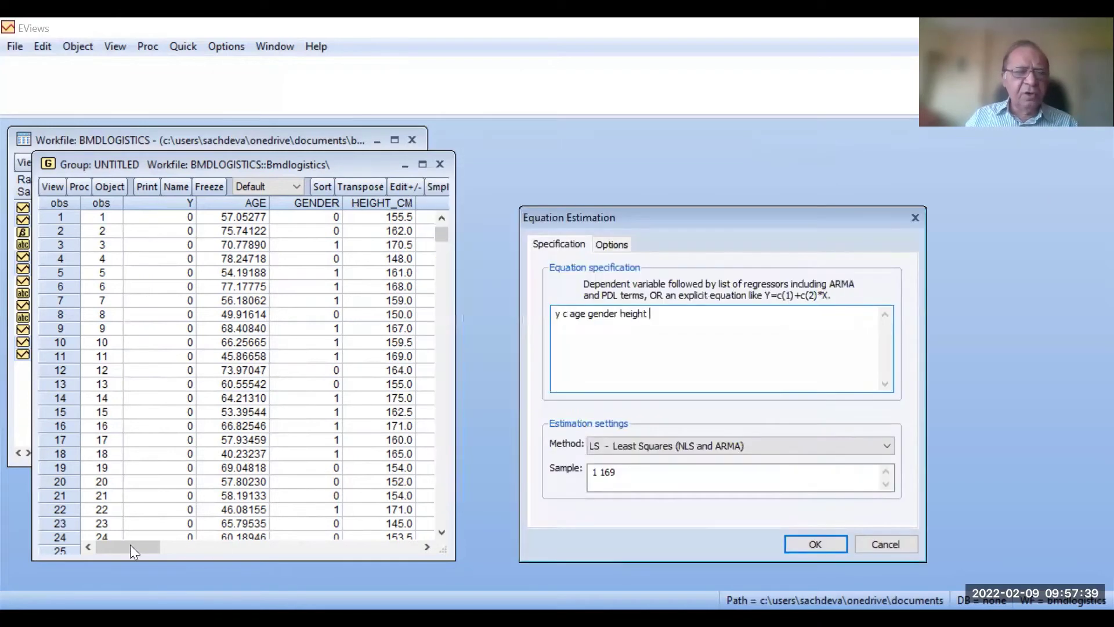
{"action": "left_click_drag", "start_coordinate": [130, 544], "coordinate": [207, 540]}
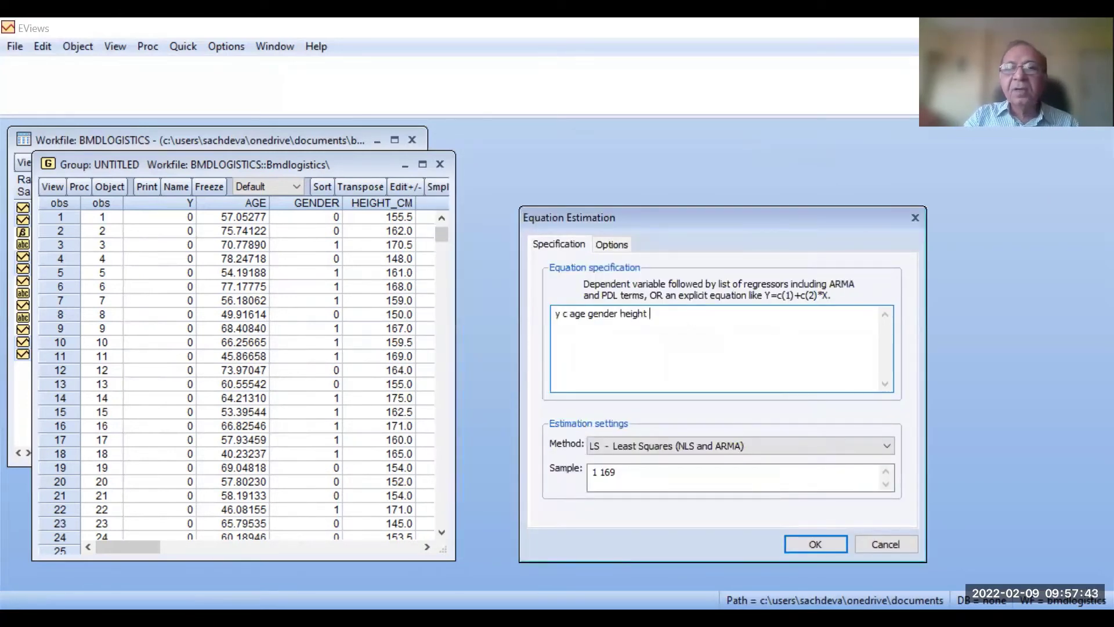
{"action": "type", "text": "wi"}
{"action": "key", "text": "BackSpace"}
{"action": "type", "text": "e"}
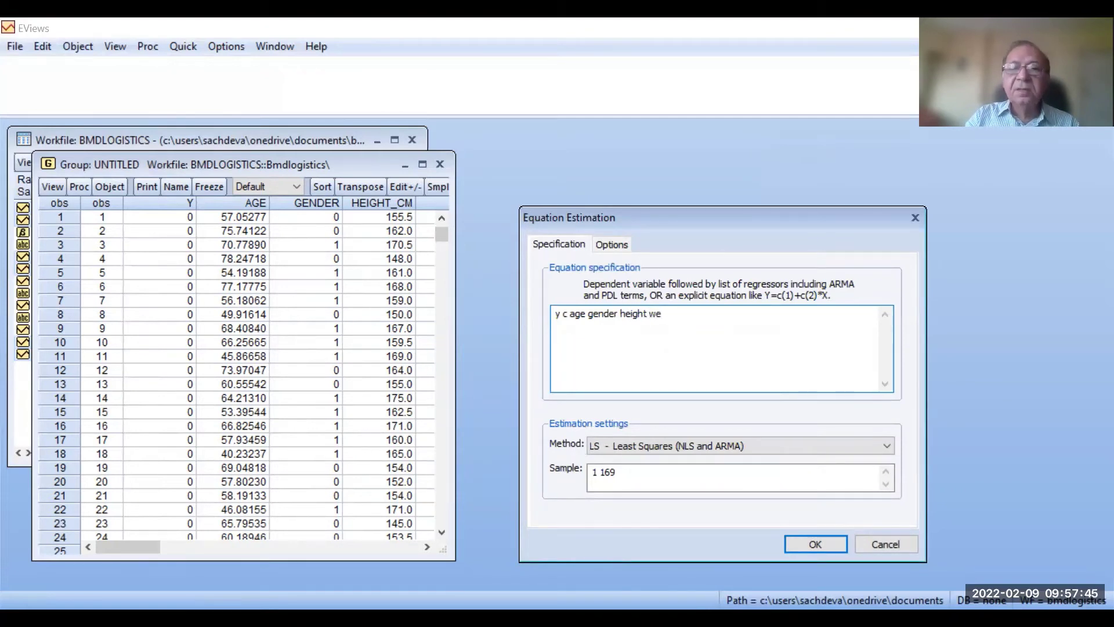
{"action": "type", "text": "ight"}
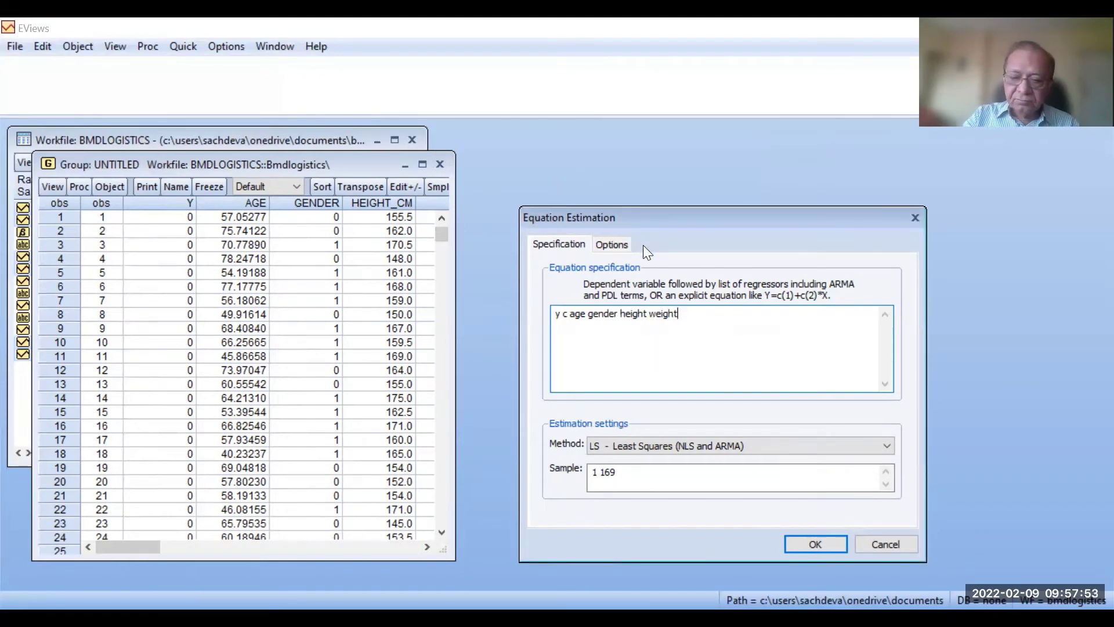
{"action": "type", "text": "_kg"}
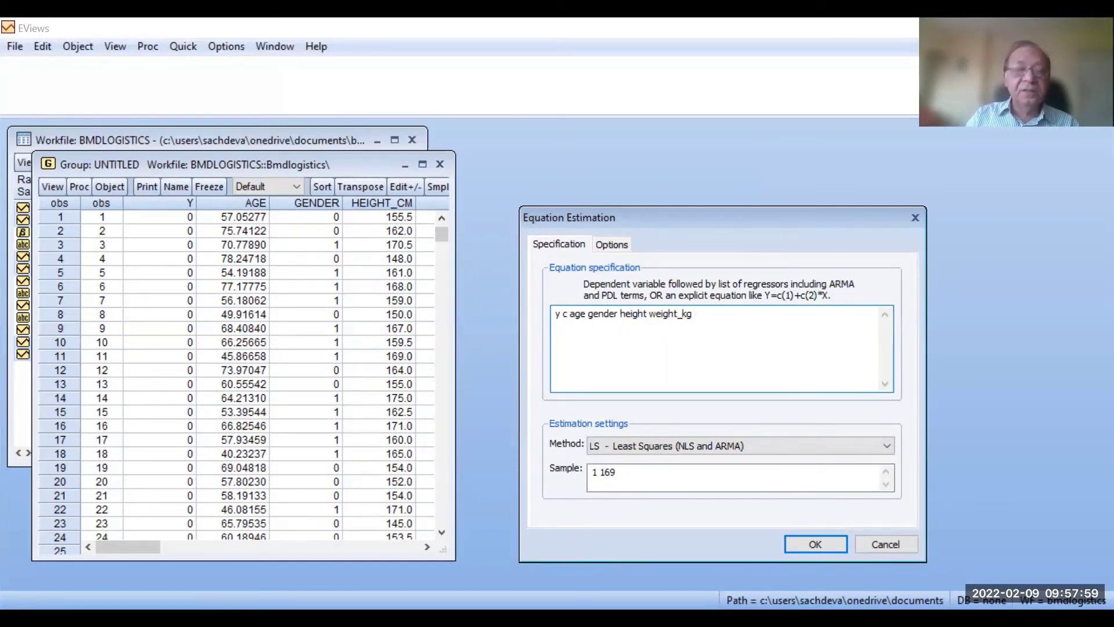
{"action": "type", "text": "bmd"}
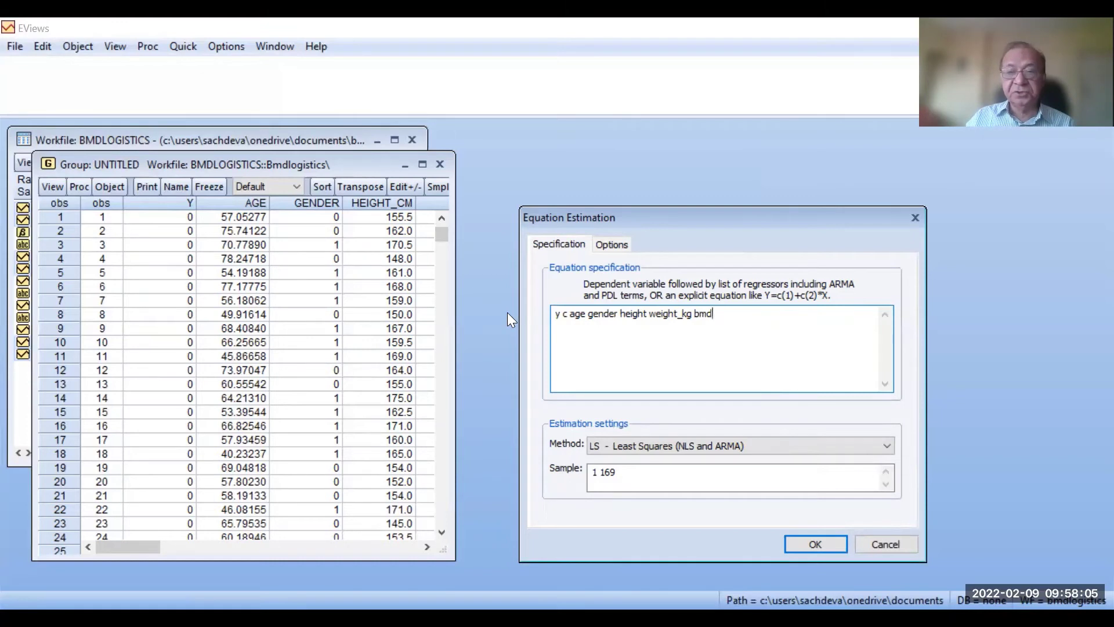
- Set the estimation method to BINARY - Binary Choice with Logit, copy the specification text, and try to estimate the equation
{"action": "left_click", "coordinate": [697, 445]}
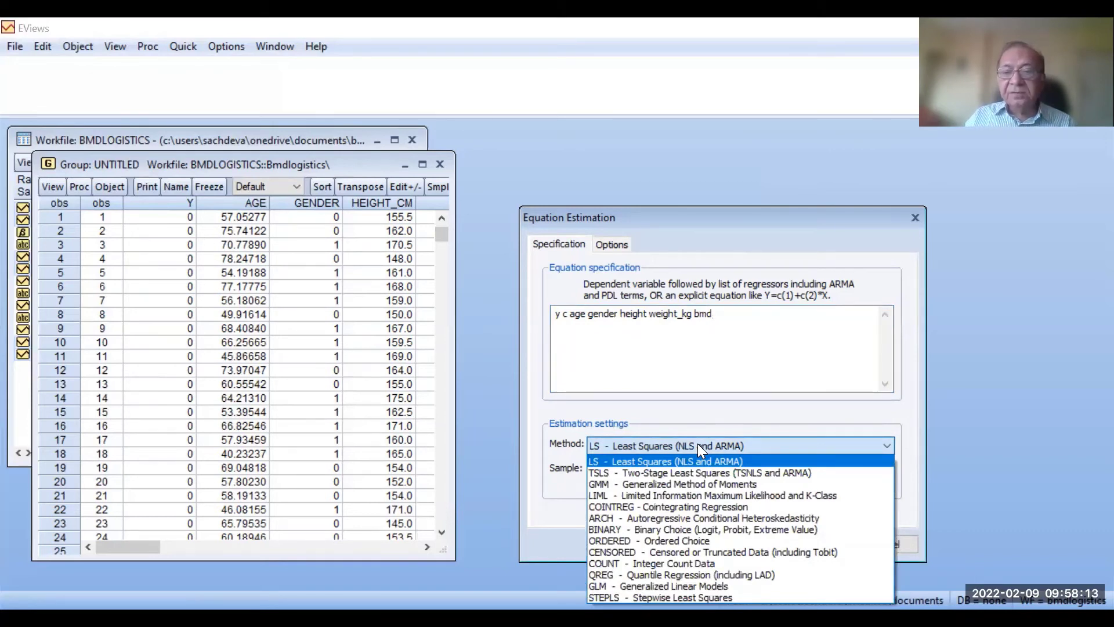
{"action": "left_click", "coordinate": [666, 529]}
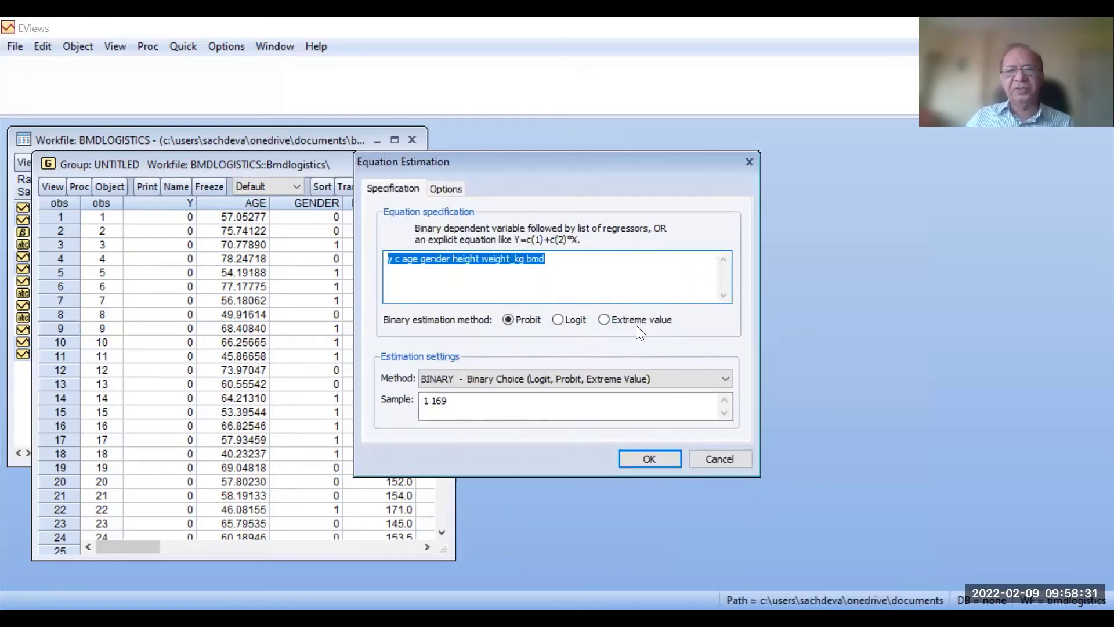
{"action": "left_click", "coordinate": [557, 320]}
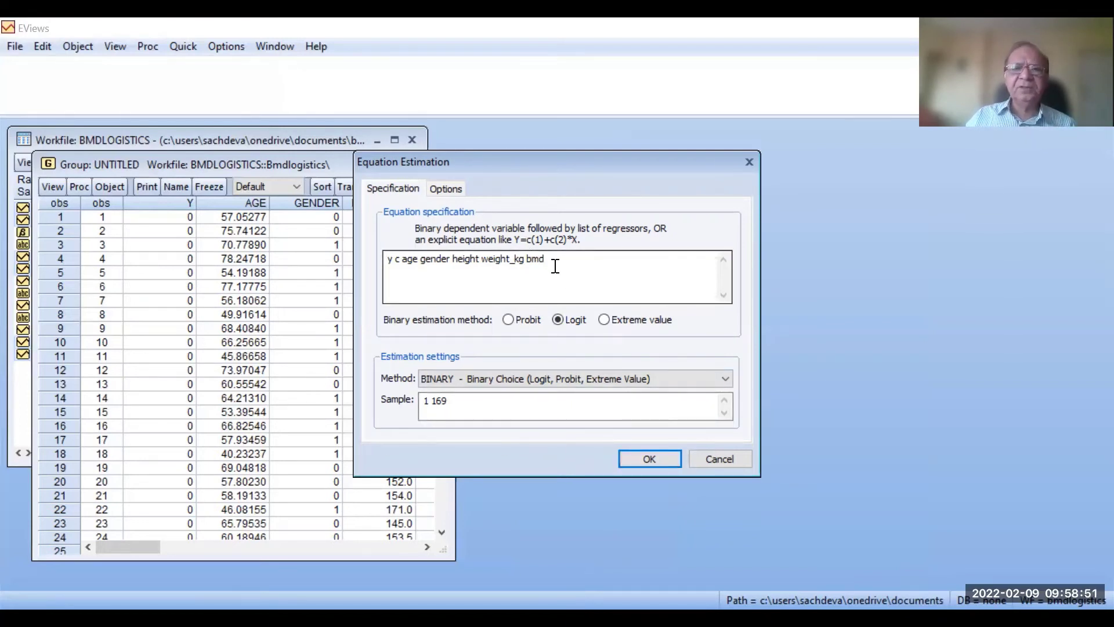
{"action": "left_click_drag", "start_coordinate": [550, 259], "coordinate": [371, 255]}
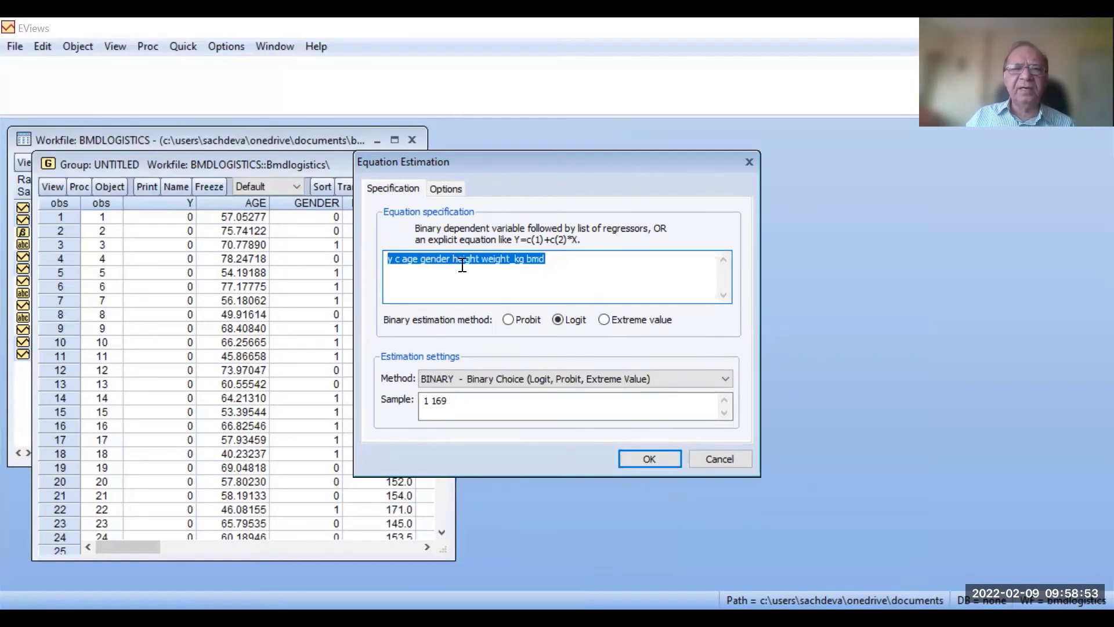
{"action": "right_click", "coordinate": [462, 258]}
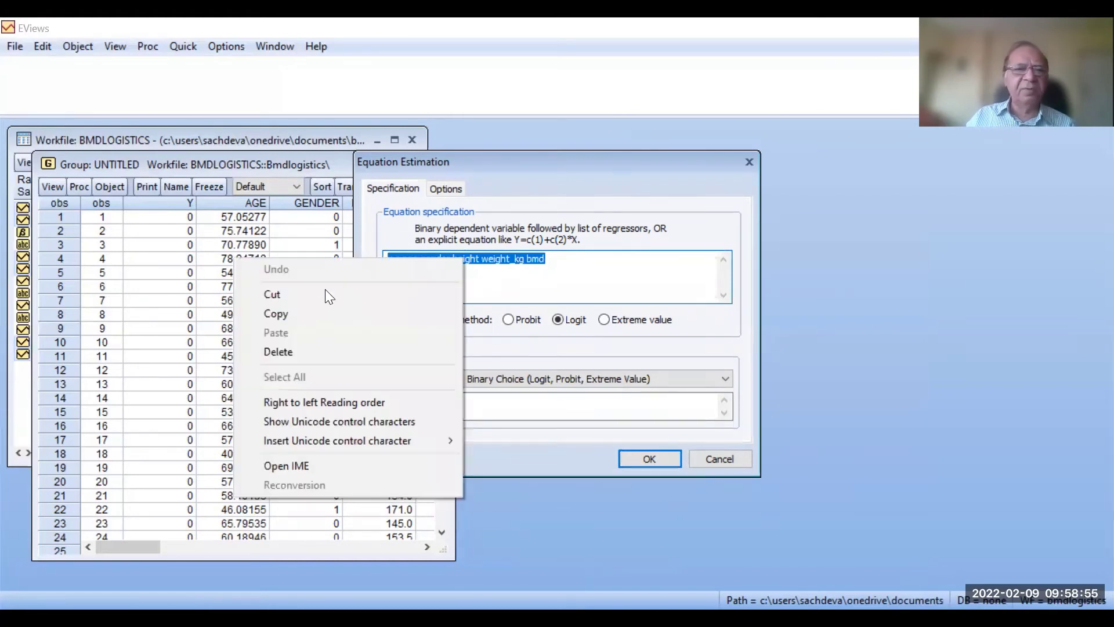
{"action": "left_click", "coordinate": [301, 318]}
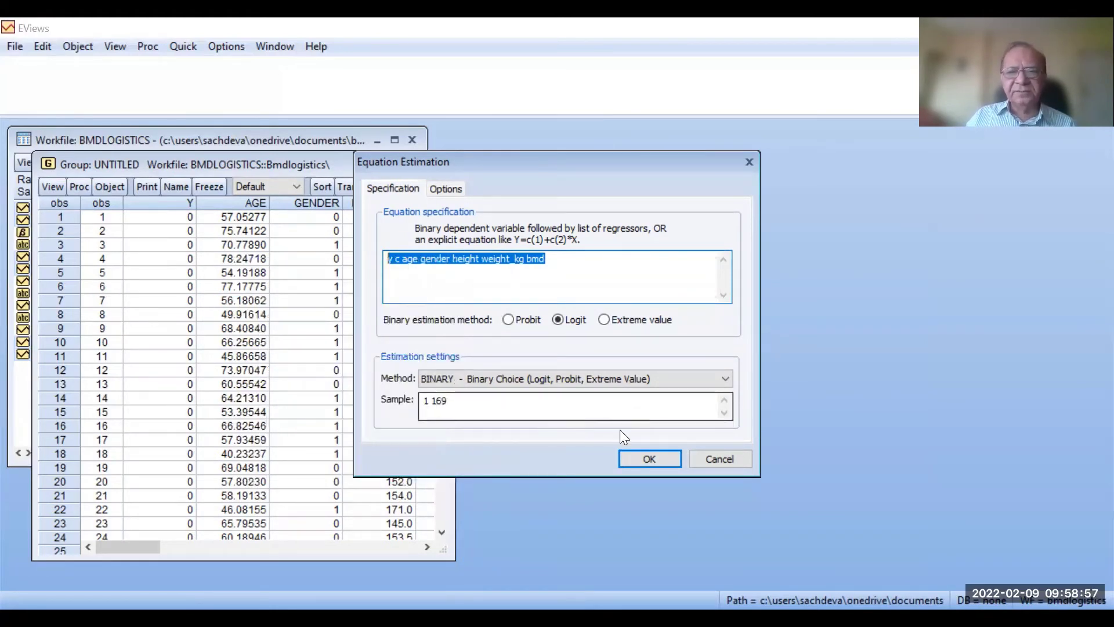
{"action": "left_click", "coordinate": [646, 458]}
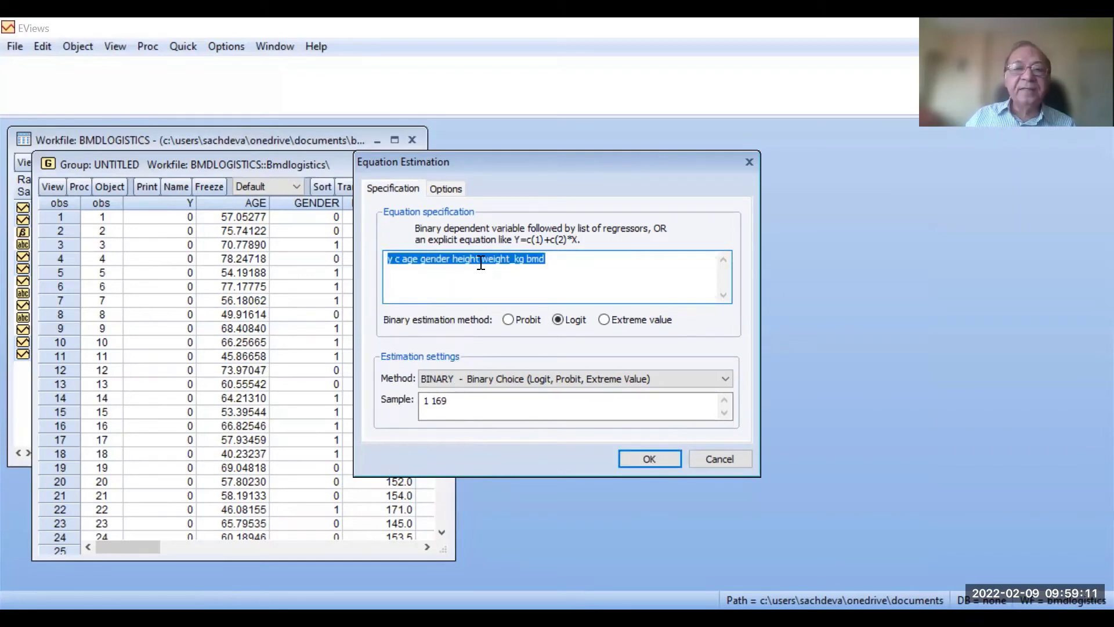
- Correct the regressor height to height_cm and estimate the binary logit equation
{"action": "left_click", "coordinate": [480, 258]}
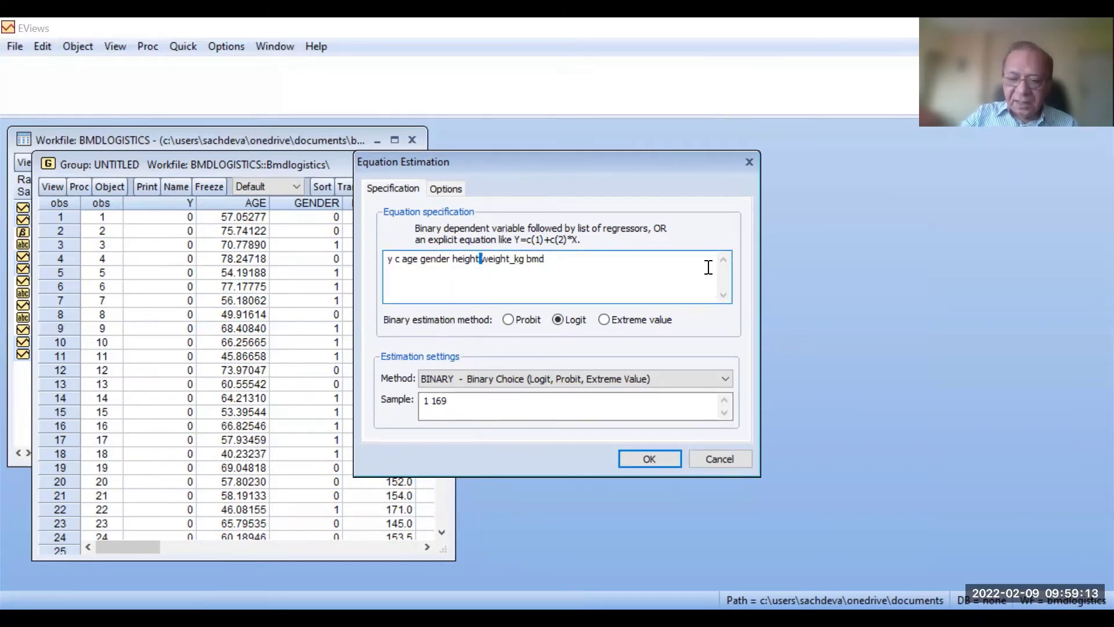
{"action": "type", "text": "_cm"}
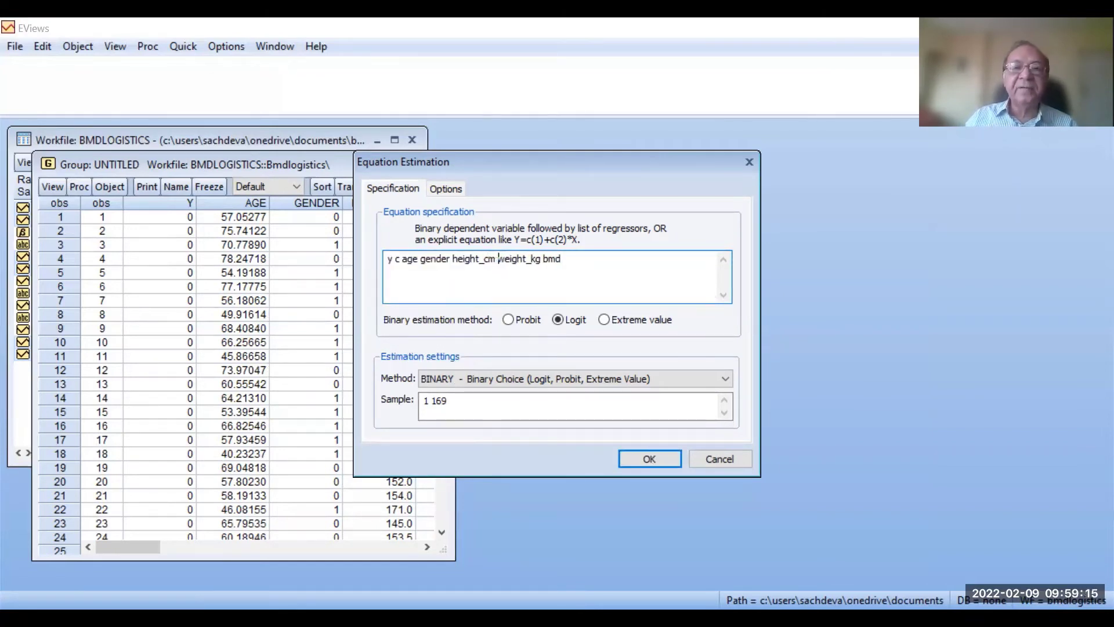
{"action": "left_click", "coordinate": [640, 453]}
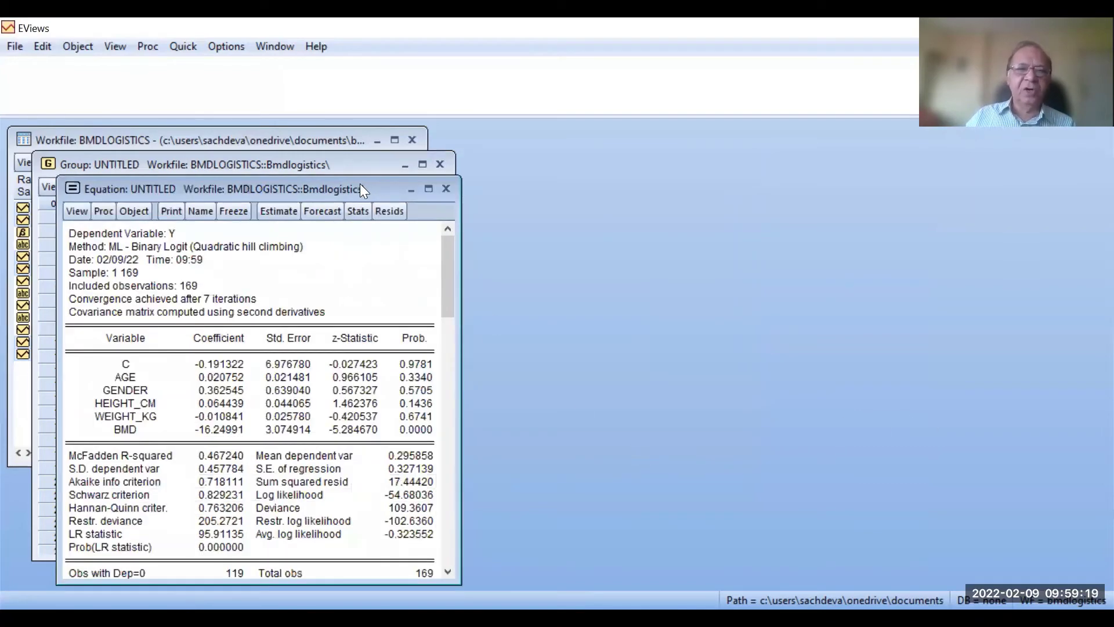
{"action": "left_click_drag", "start_coordinate": [366, 177], "coordinate": [448, 88]}
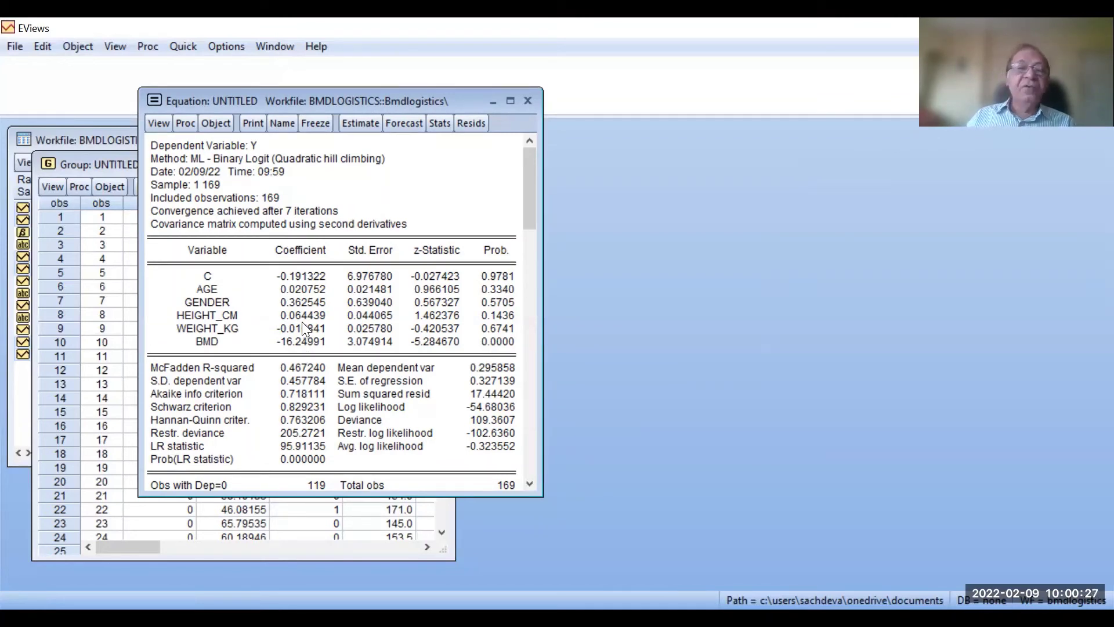
- Start a Wald coefficient restrictions test on the logit equation and begin the restriction with c(2) =
{"action": "left_click", "coordinate": [158, 124]}
{"action": "mouse_move", "coordinate": [232, 244]}
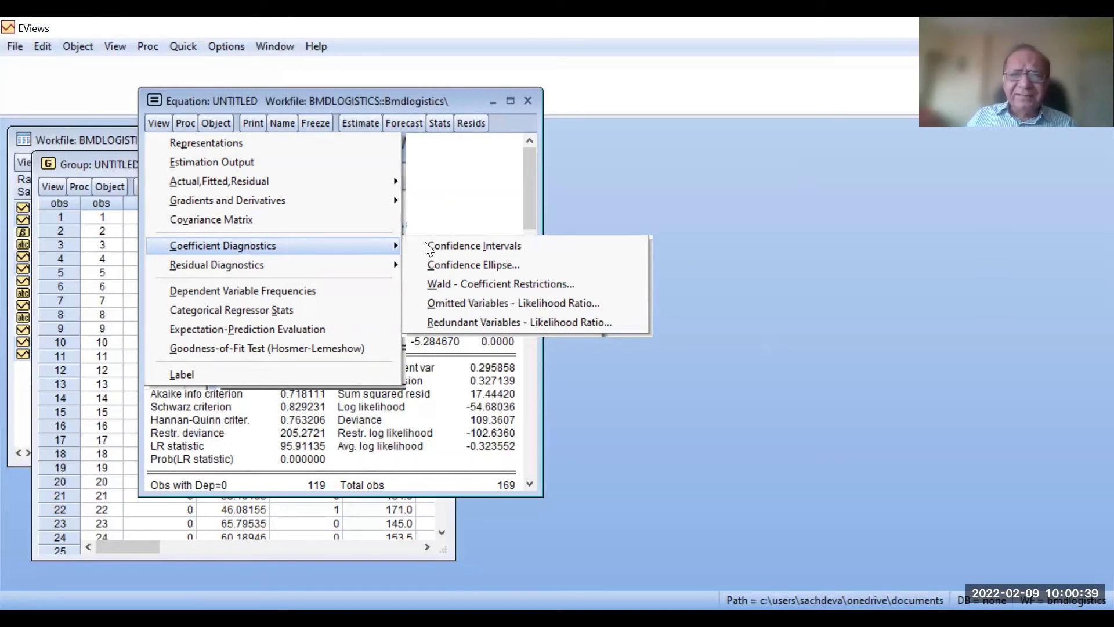
{"action": "left_click", "coordinate": [452, 283]}
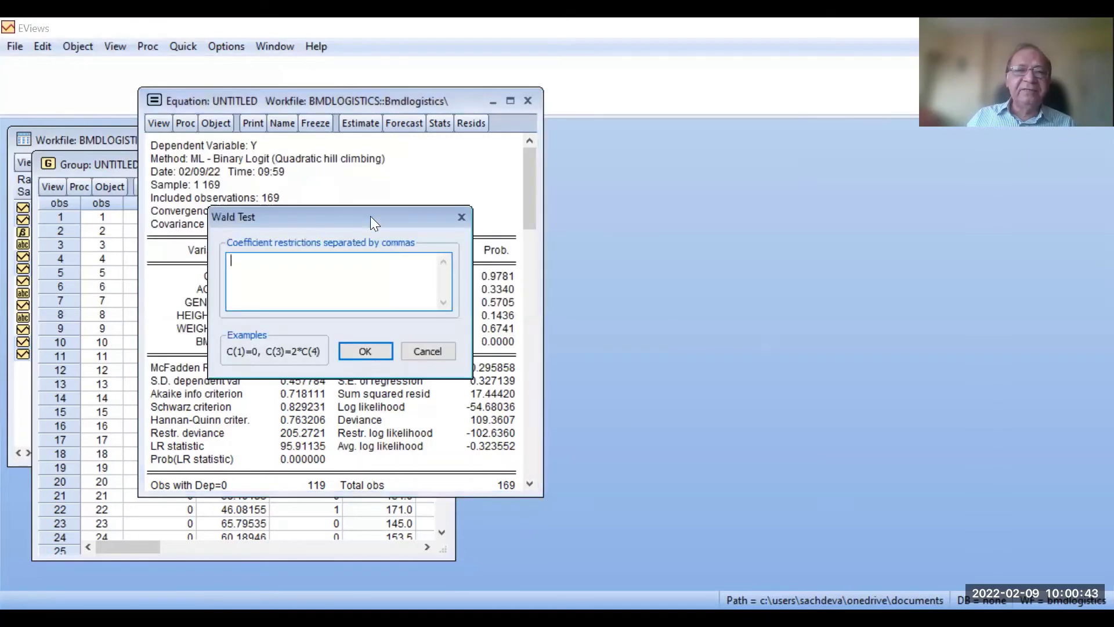
{"action": "left_click_drag", "start_coordinate": [371, 215], "coordinate": [663, 212]}
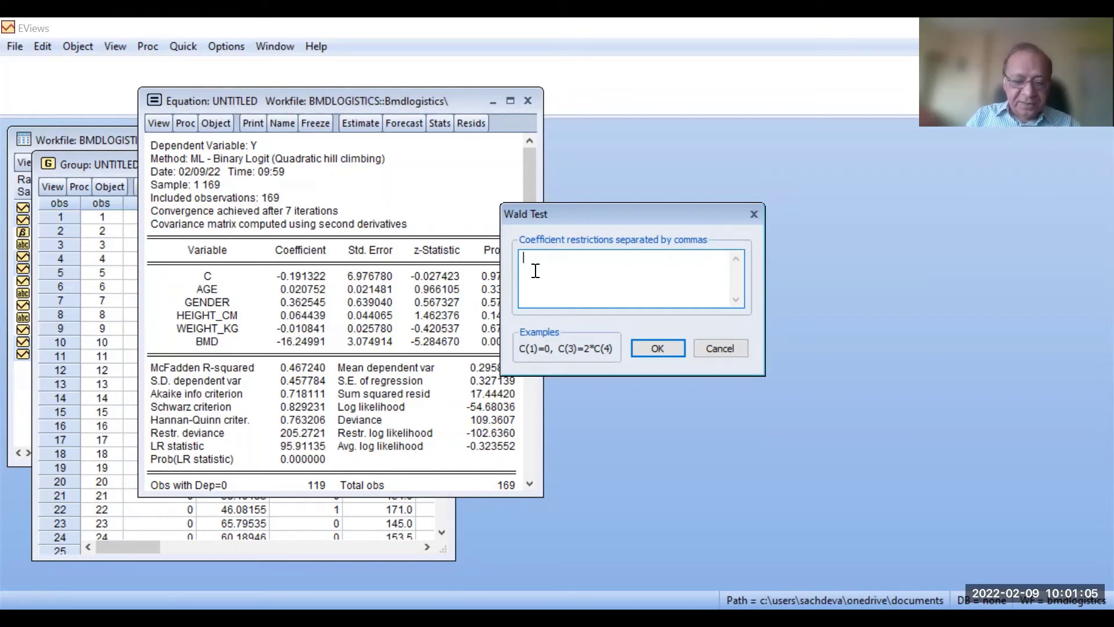
{"action": "type", "text": "c"}
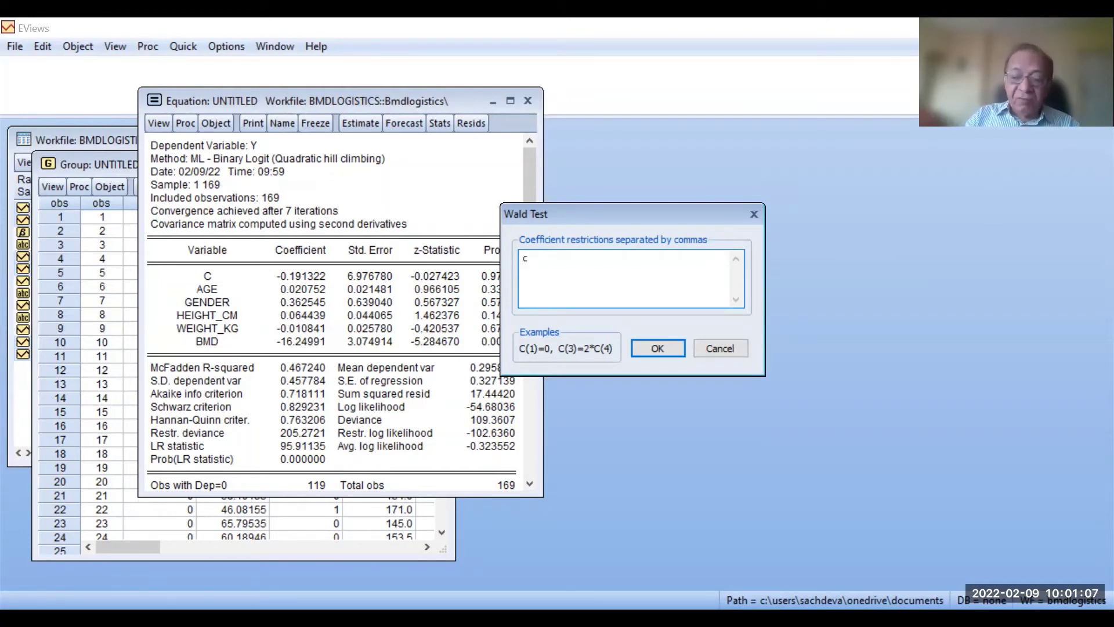
{"action": "type", "text": "9"}
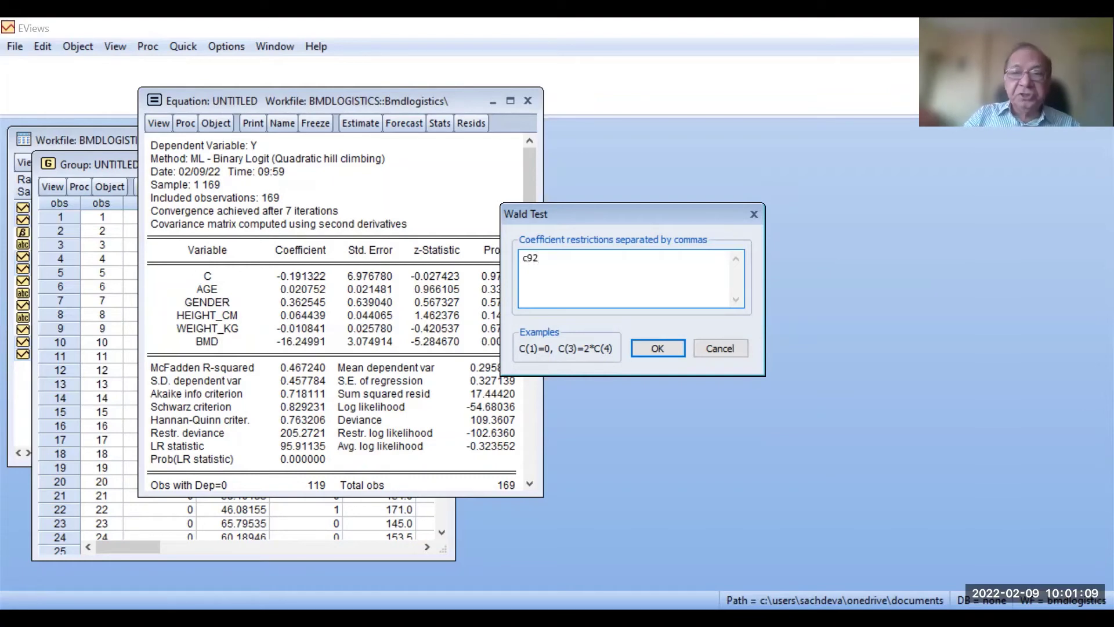
{"action": "key", "text": "BackSpace"}
{"action": "type", "text": "92)"}
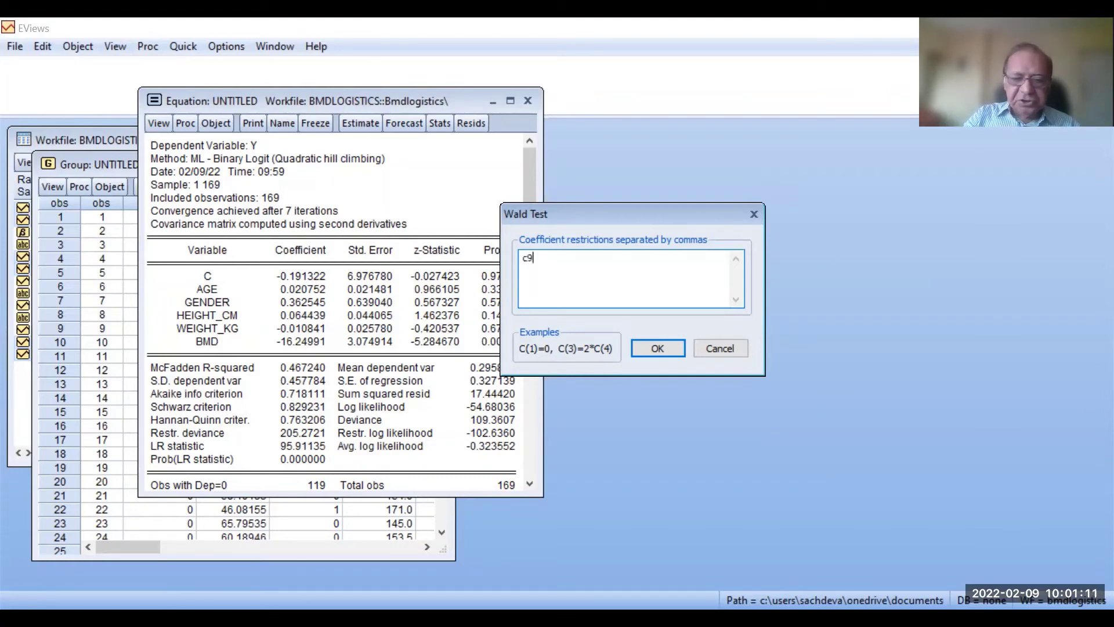
{"action": "key", "text": "BackSpace"}
{"action": "key", "text": "BackSpace"}
{"action": "key", "text": "BackSpace"}
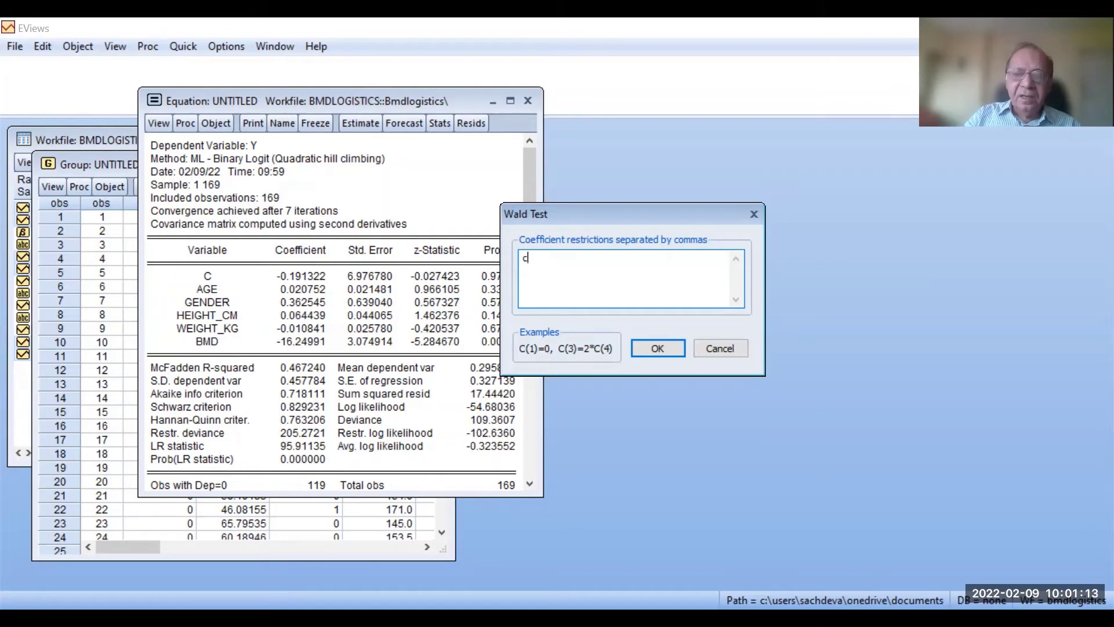
{"action": "type", "text": "(2"}
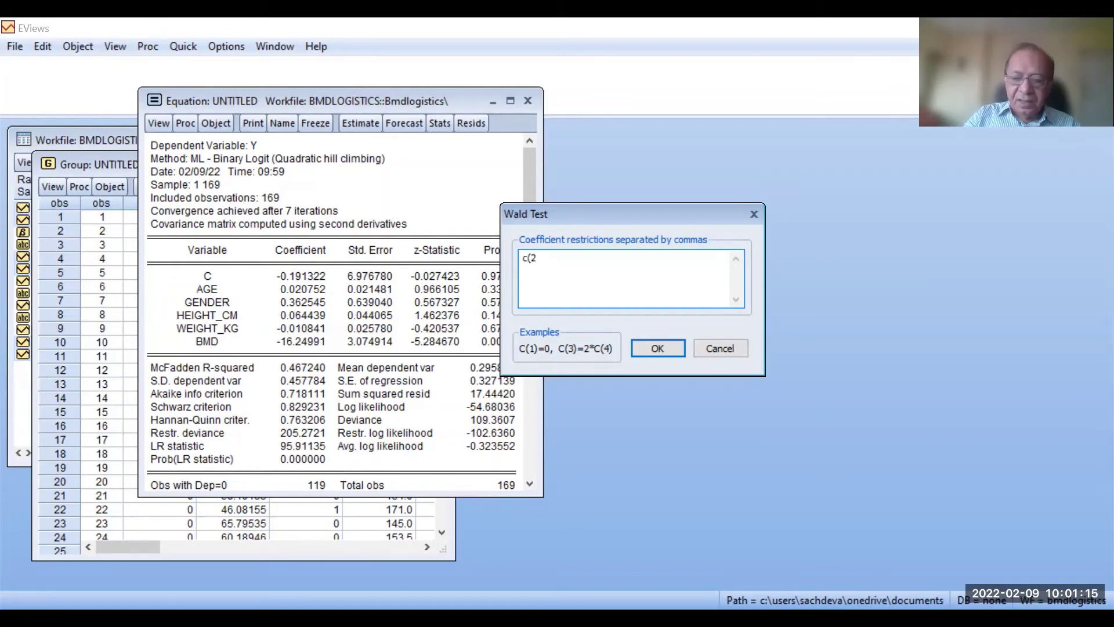
{"action": "type", "text": ") ="}
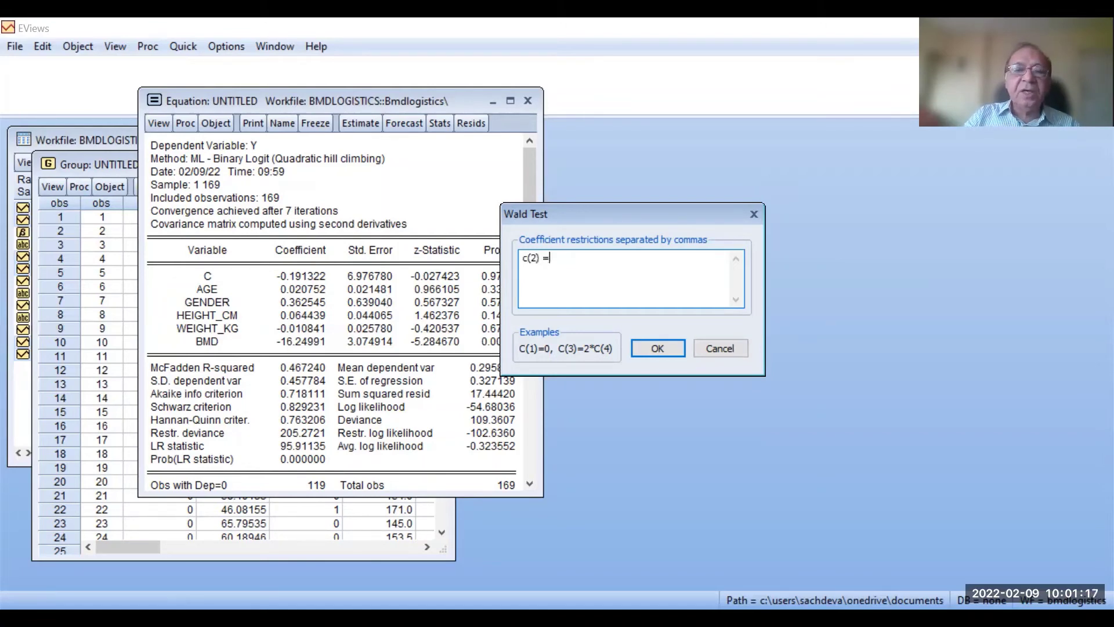
- Extend the Wald test restriction to c(2) = c(3) =c(4) =c(5), correcting any mistyped bracket
{"action": "type", "text": " c93"}
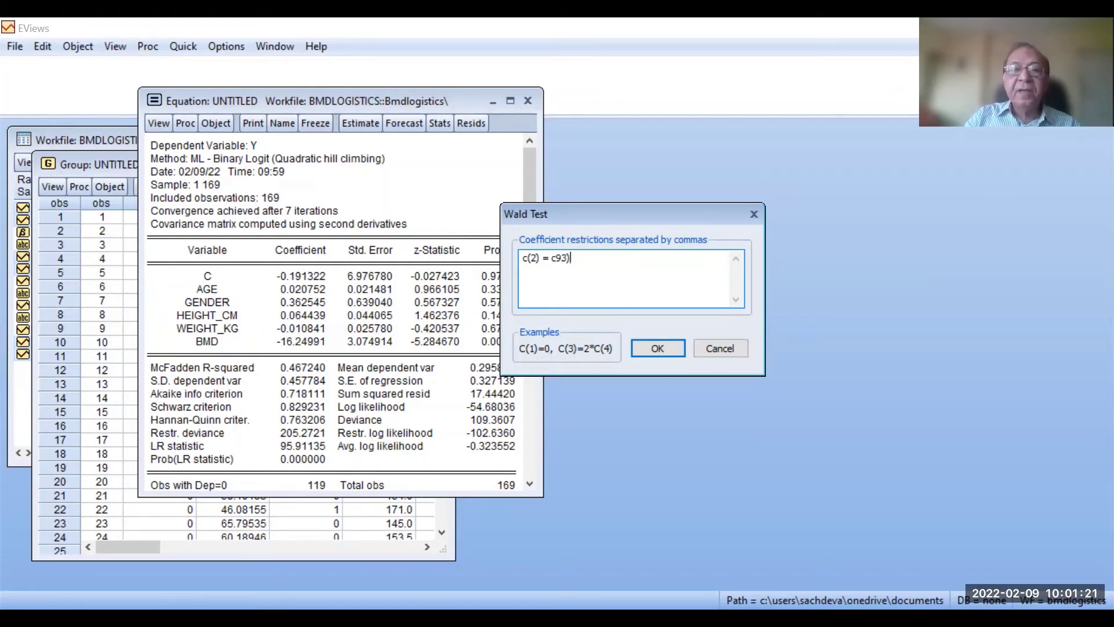
{"action": "key", "text": "BackSpace"}
{"action": "key", "text": "BackSpace"}
{"action": "type", "text": "("}
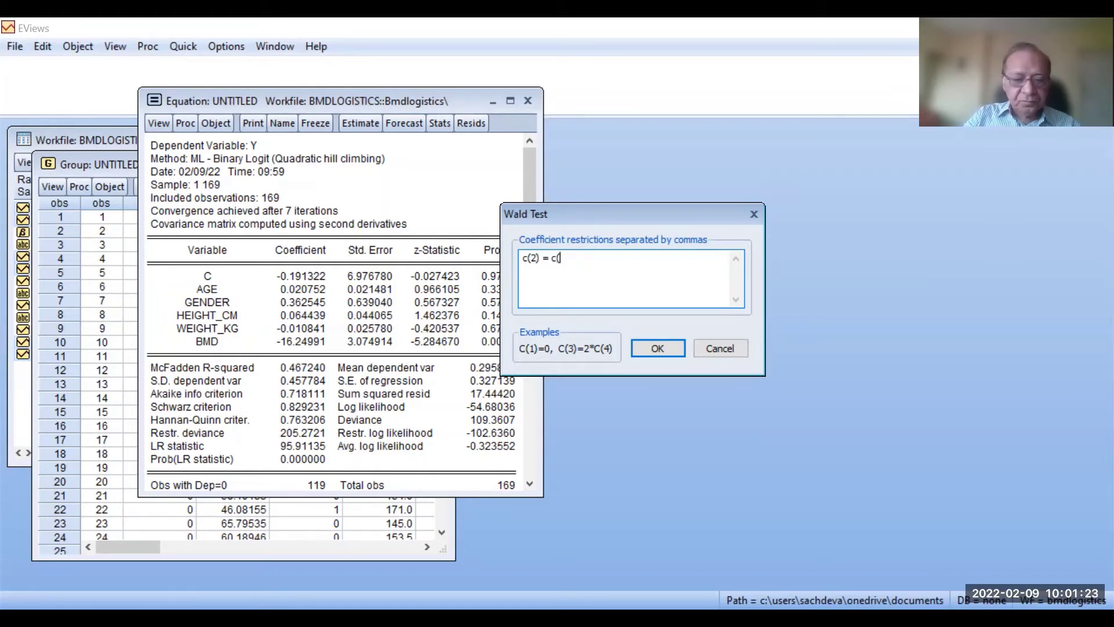
{"action": "type", "text": "3) ="}
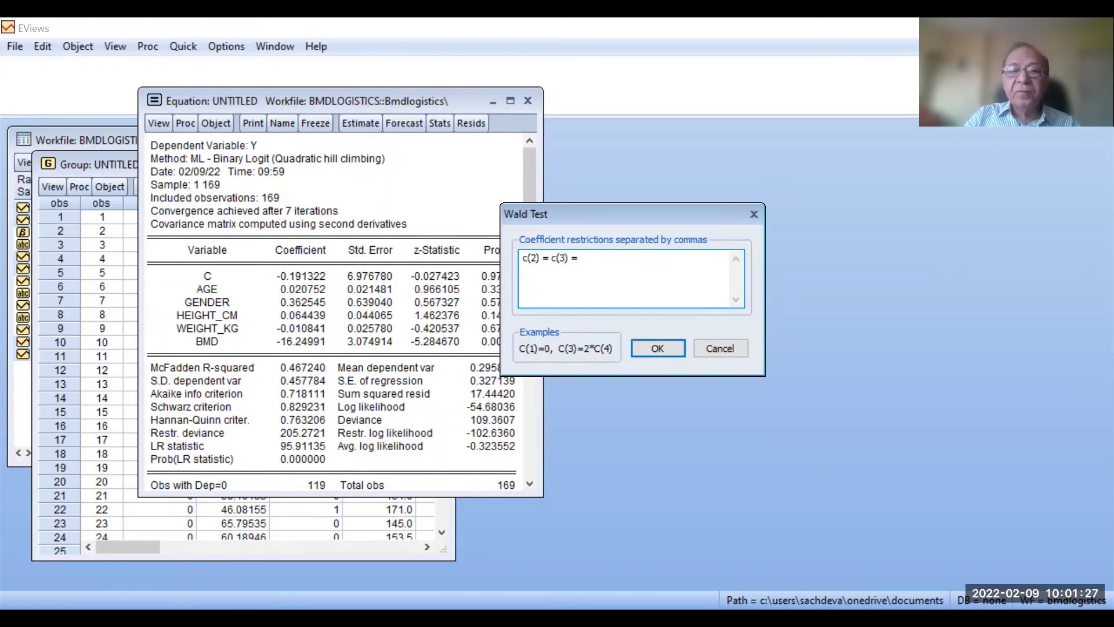
{"action": "type", "text": "c("}
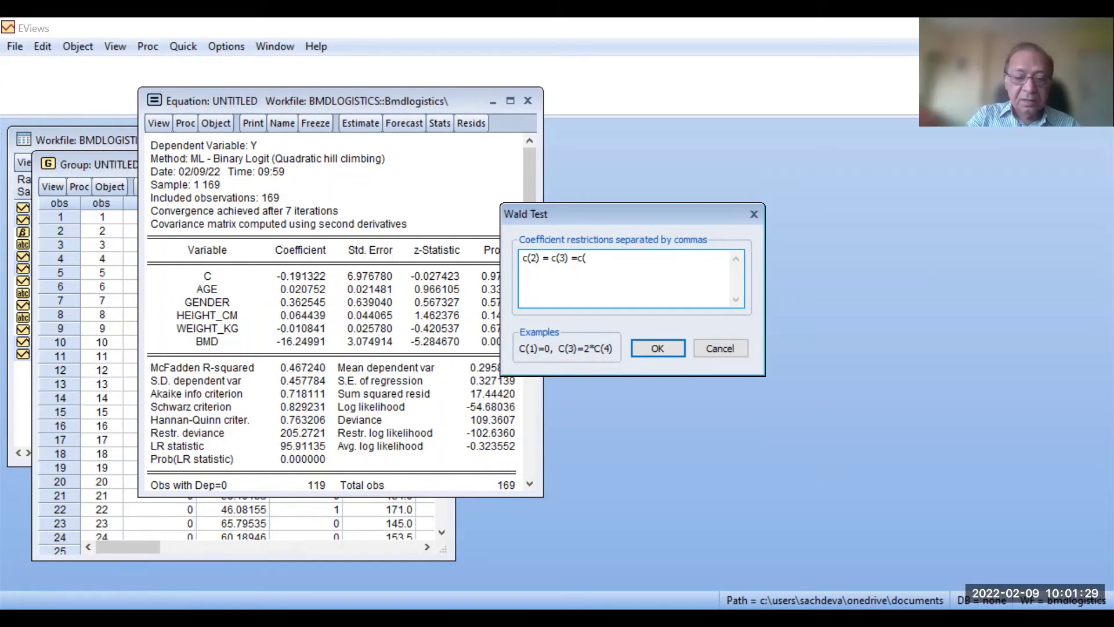
{"action": "type", "text": "4)"}
{"action": "type", "text": " =c"}
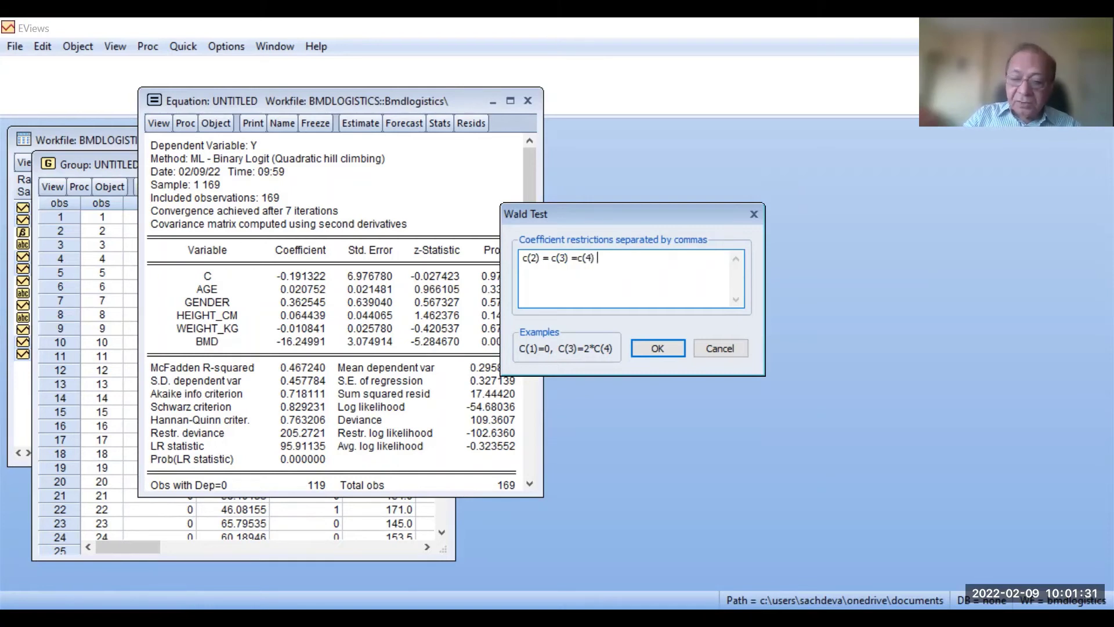
{"action": "type", "text": "(5)"}
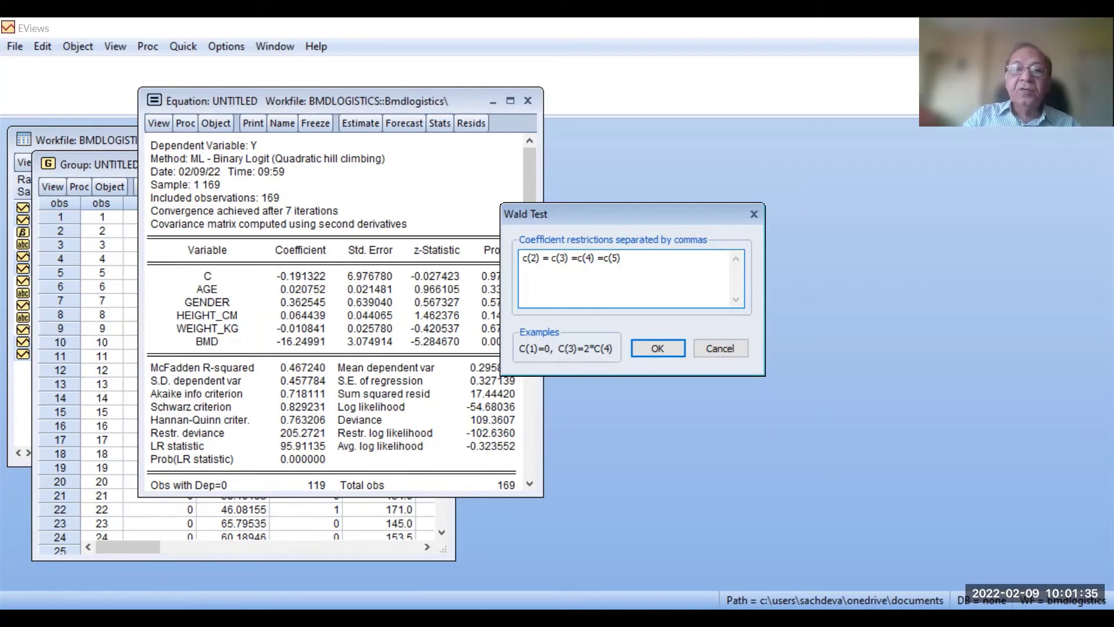
- Complete the restriction with =c(6) = 0 and run the Wald test
{"action": "type", "text": " =c"}
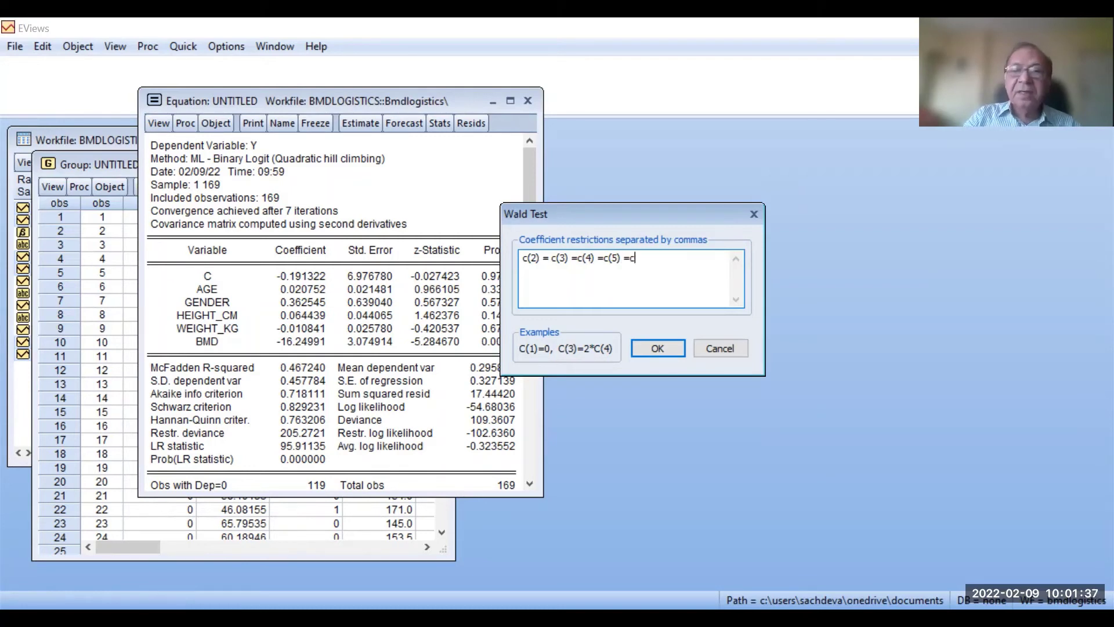
{"action": "type", "text": "96)"}
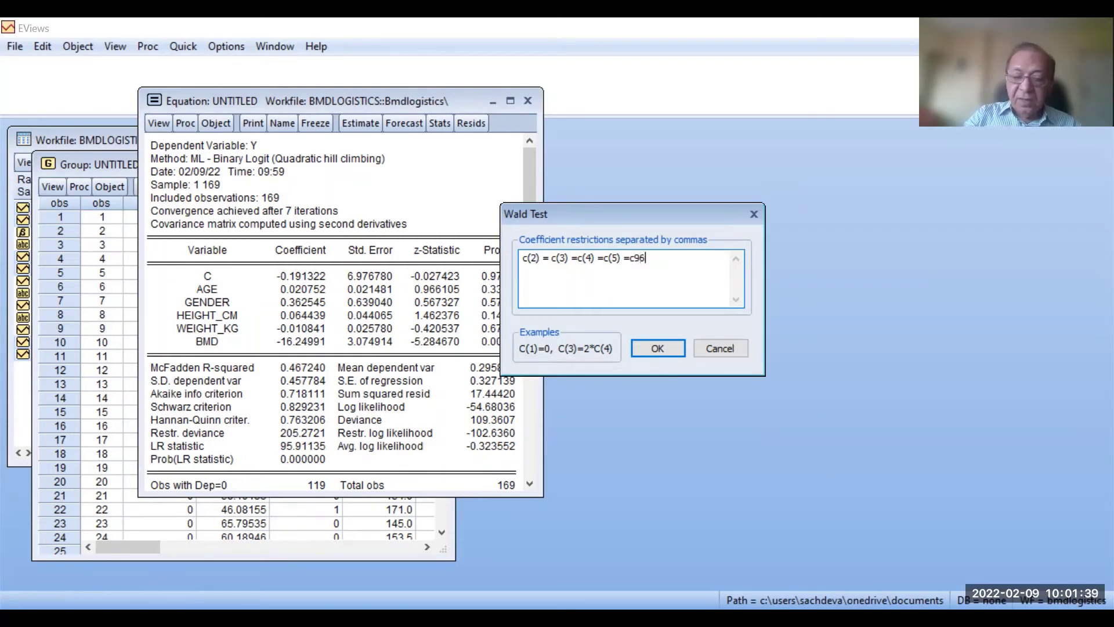
{"action": "key", "text": "BackSpace"}
{"action": "key", "text": "BackSpace"}
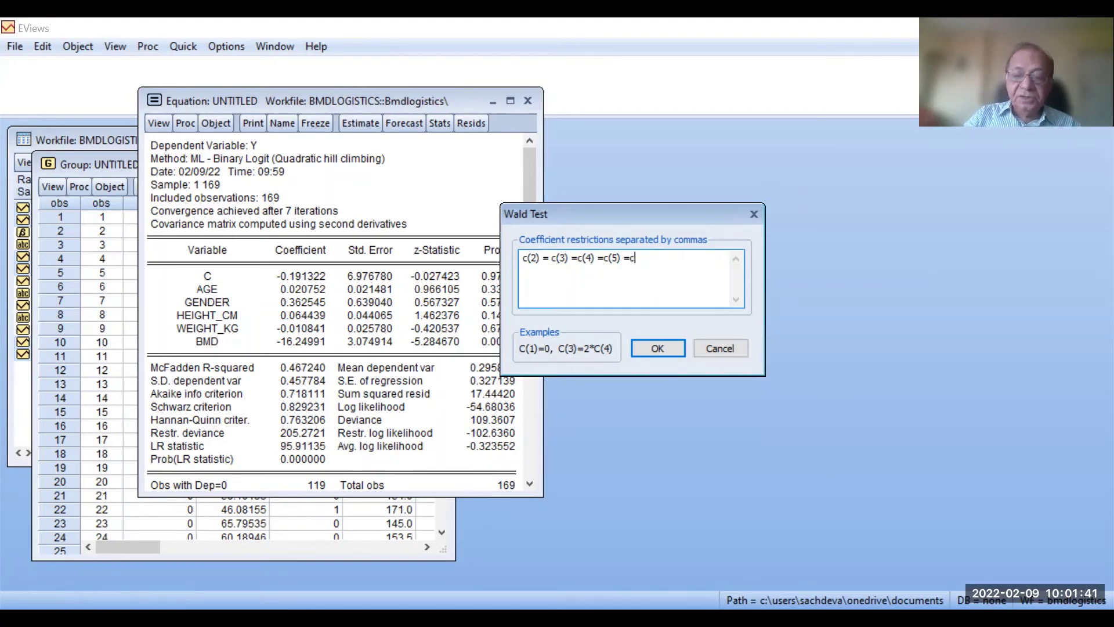
{"action": "type", "text": "(6) "}
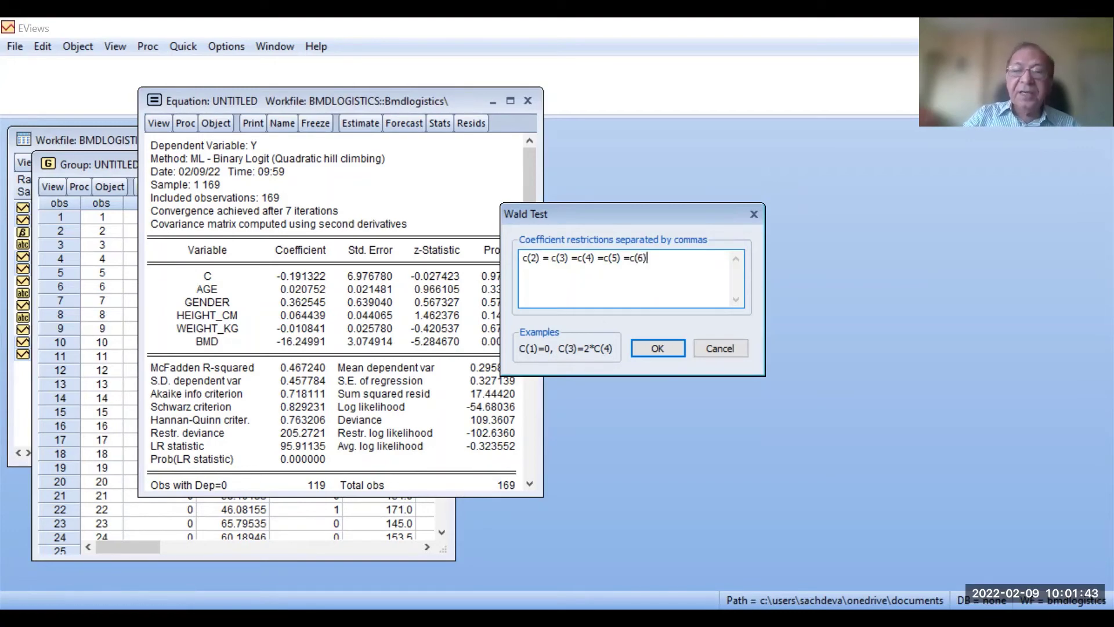
{"action": "type", "text": "= 0"}
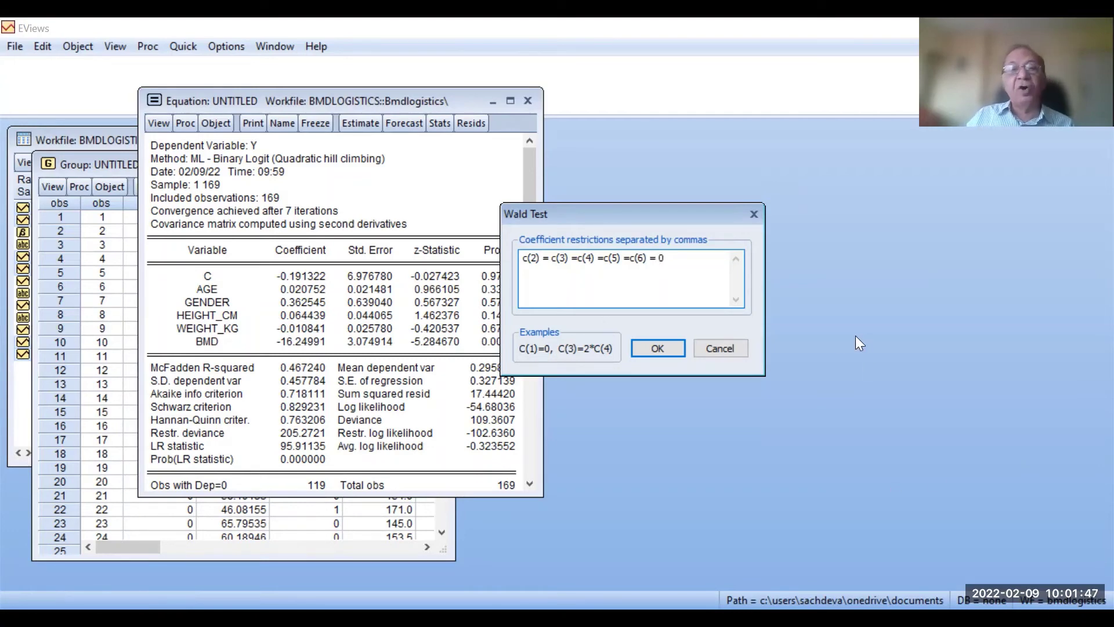
{"action": "left_click", "coordinate": [656, 348]}
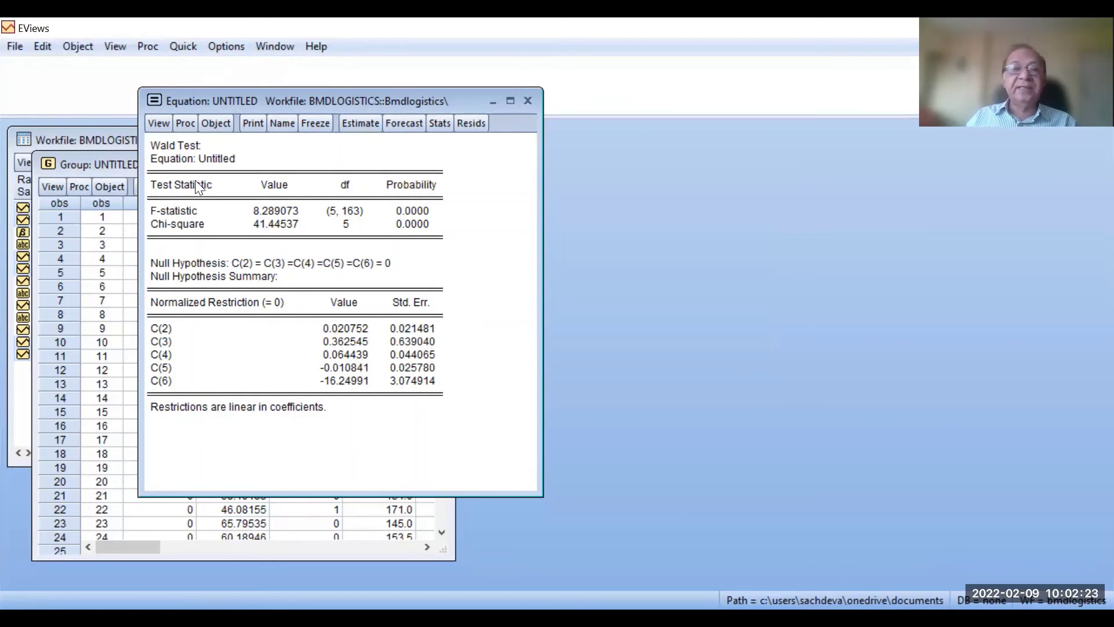
- Show the equation's representations, and re-estimate the binary logit with the existing specification
{"action": "left_click", "coordinate": [158, 121]}
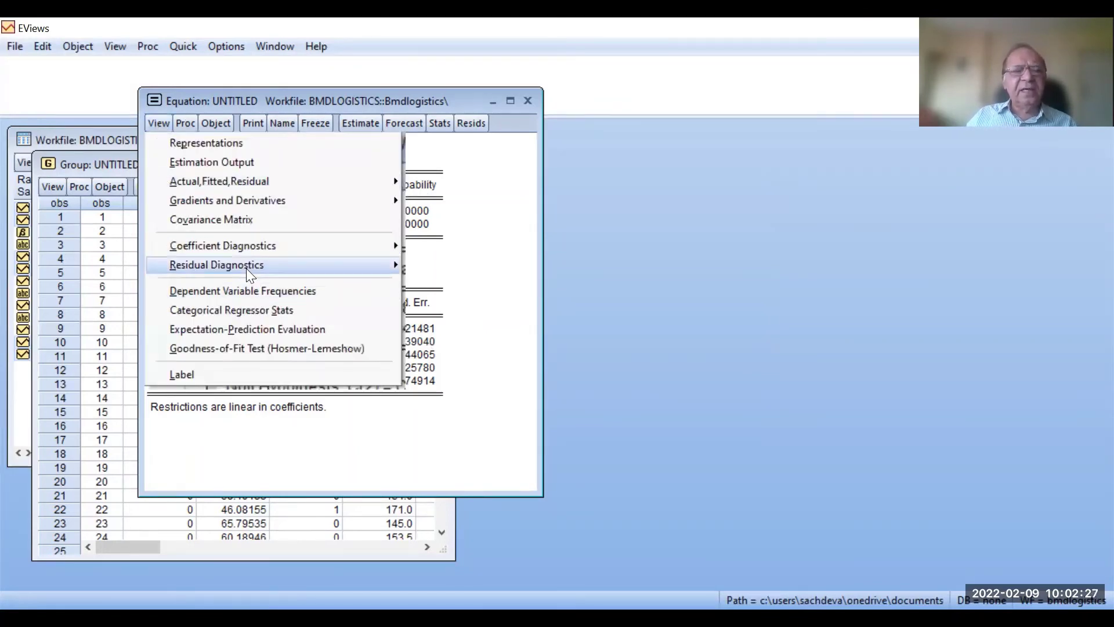
{"action": "mouse_move", "coordinate": [340, 269]}
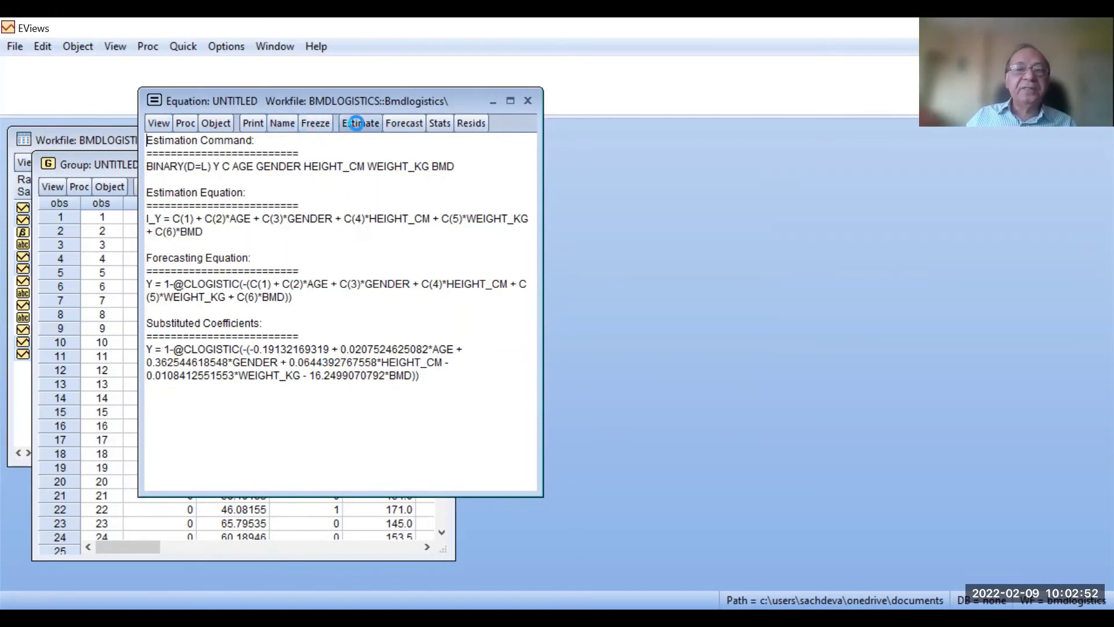
{"action": "left_click", "coordinate": [357, 123]}
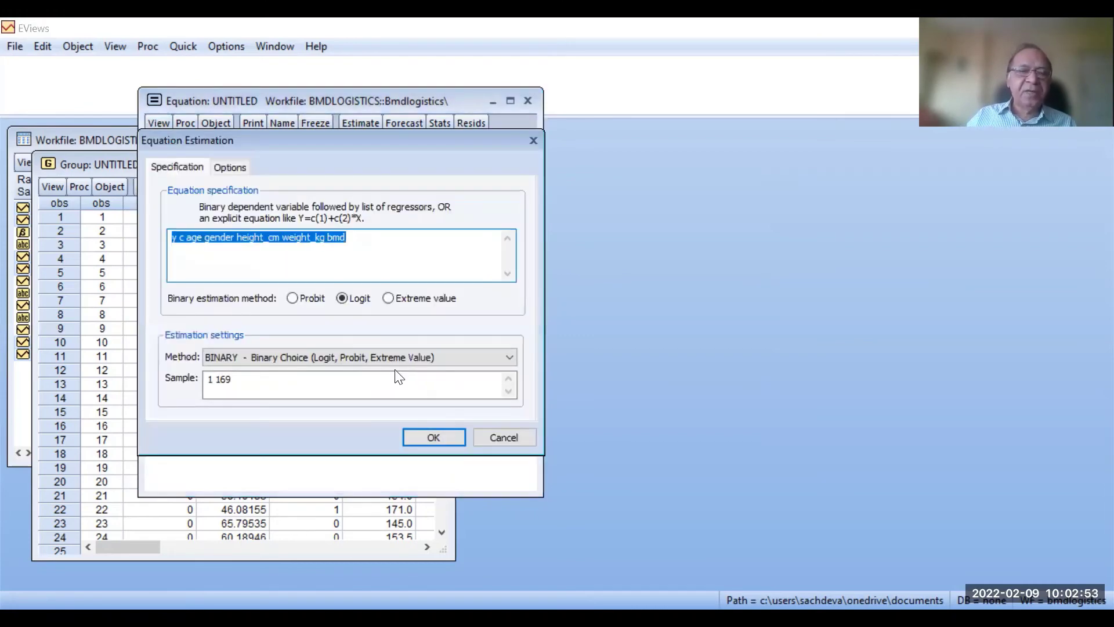
{"action": "left_click", "coordinate": [433, 438]}
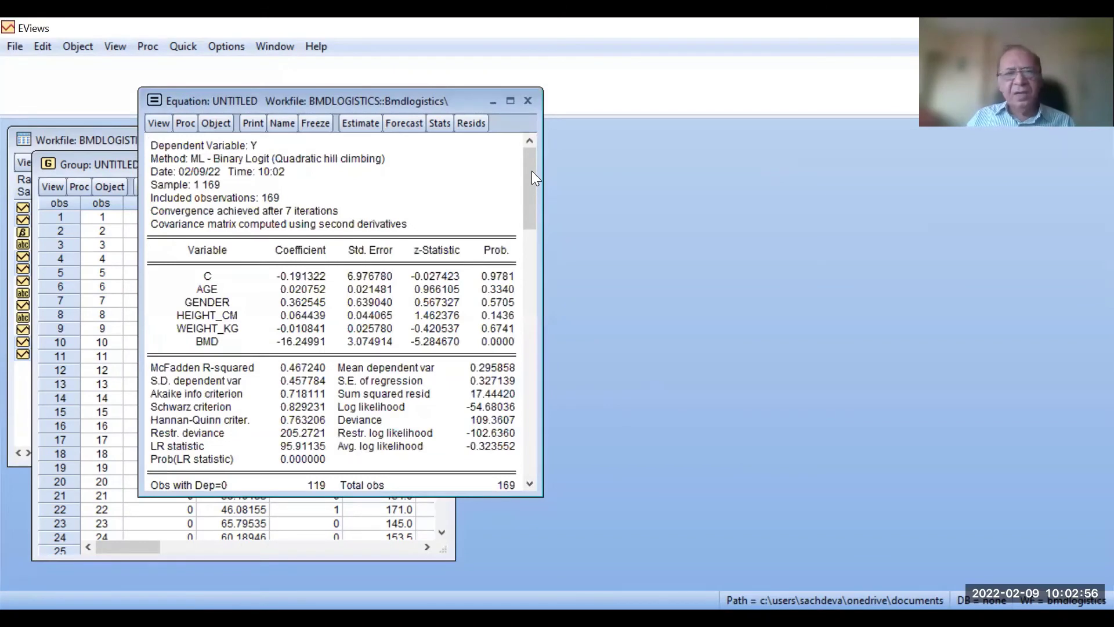
- Copy the coefficient table from the Variable header row through BMD, with numbers formatted as they appear
{"action": "left_click", "coordinate": [188, 247]}
{"action": "left_click_drag", "start_coordinate": [187, 245], "coordinate": [518, 352]}
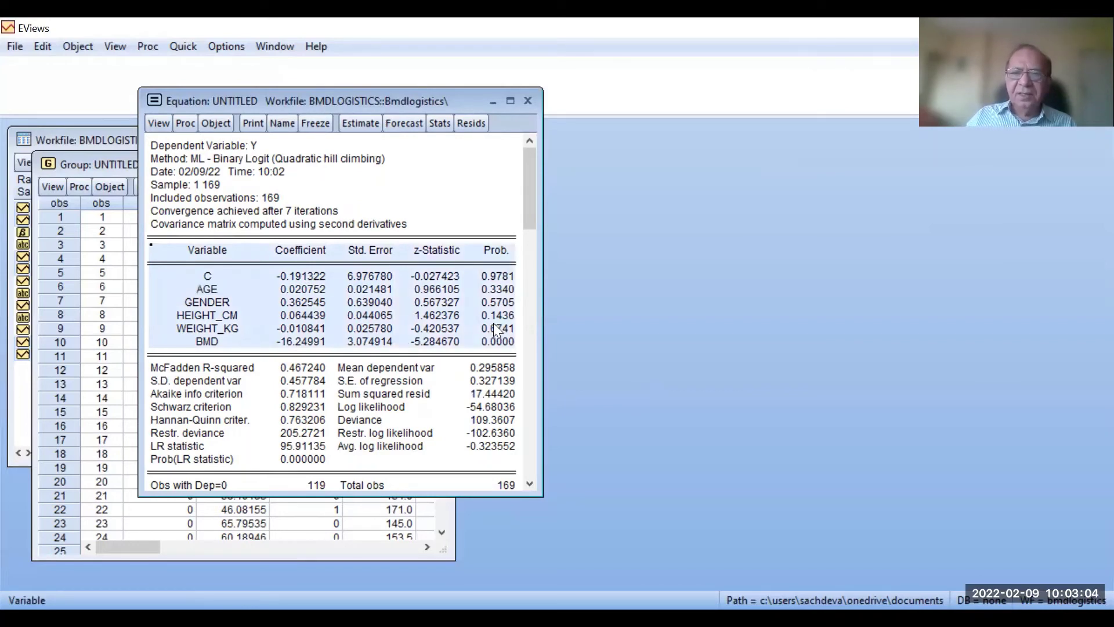
{"action": "right_click", "coordinate": [493, 323]}
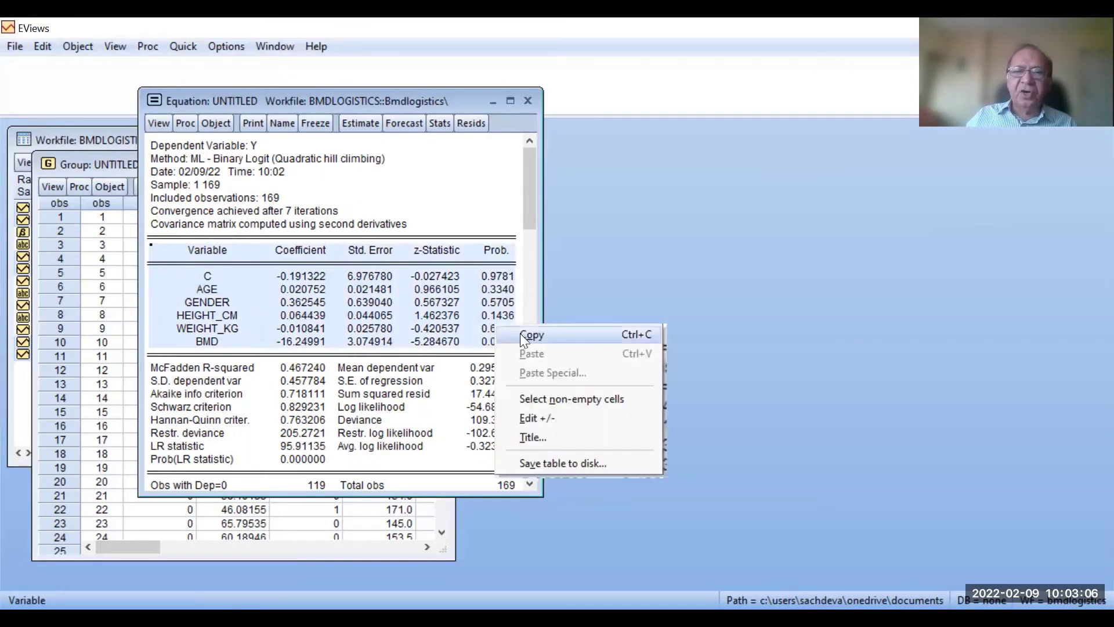
{"action": "left_click", "coordinate": [521, 333]}
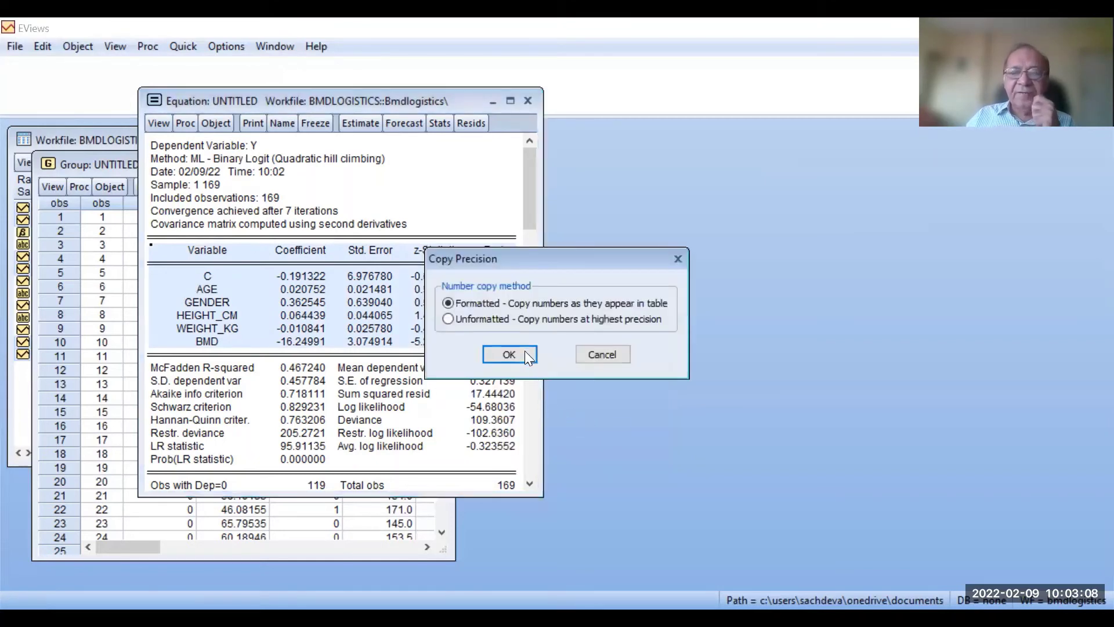
{"action": "left_click", "coordinate": [523, 352]}
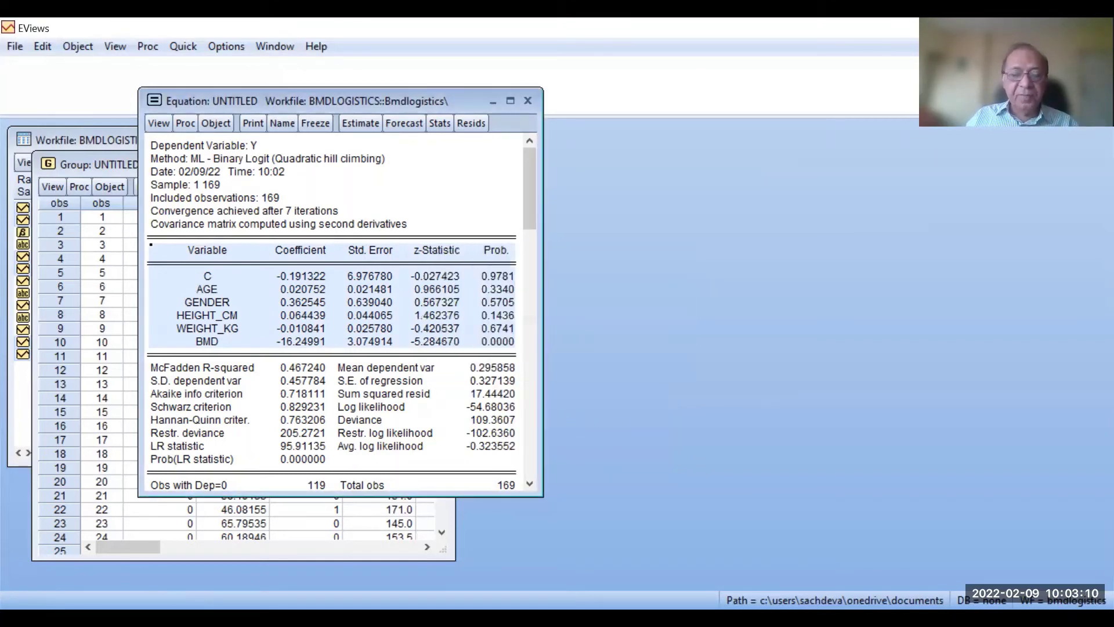
- Switch to the Excel calculation sheet and insert two blank rows, at rows 9 and 10, between BMD and the p/1-p)) row
{"action": "key", "text": "alt+Tab"}
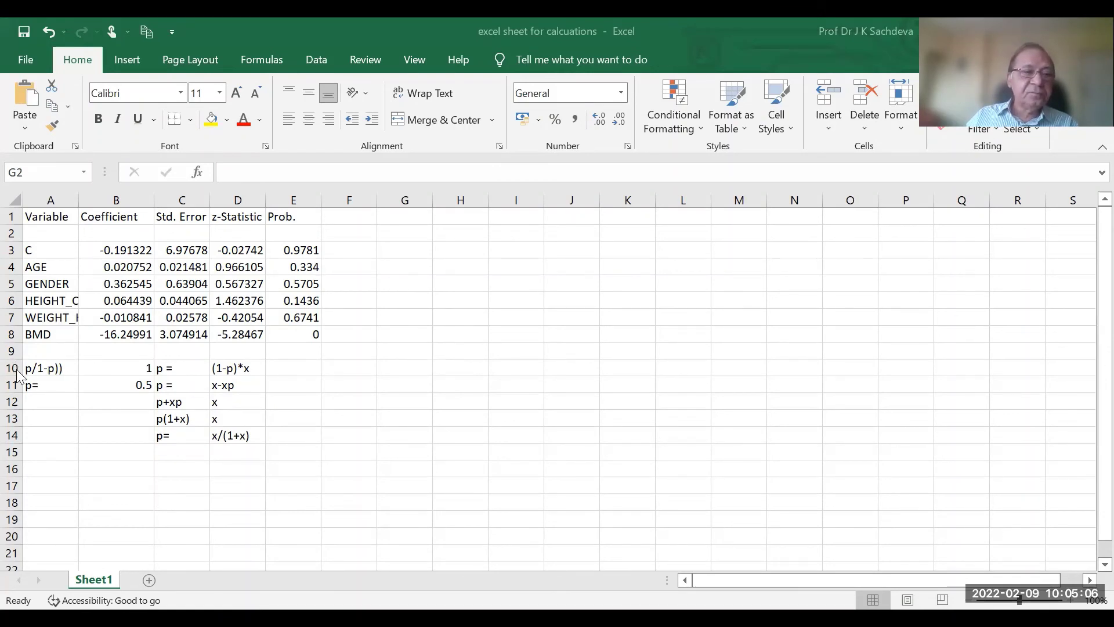
{"action": "key", "text": "shift+Down"}
{"action": "key", "text": "shift+Down"}
{"action": "key", "text": "shift+Down"}
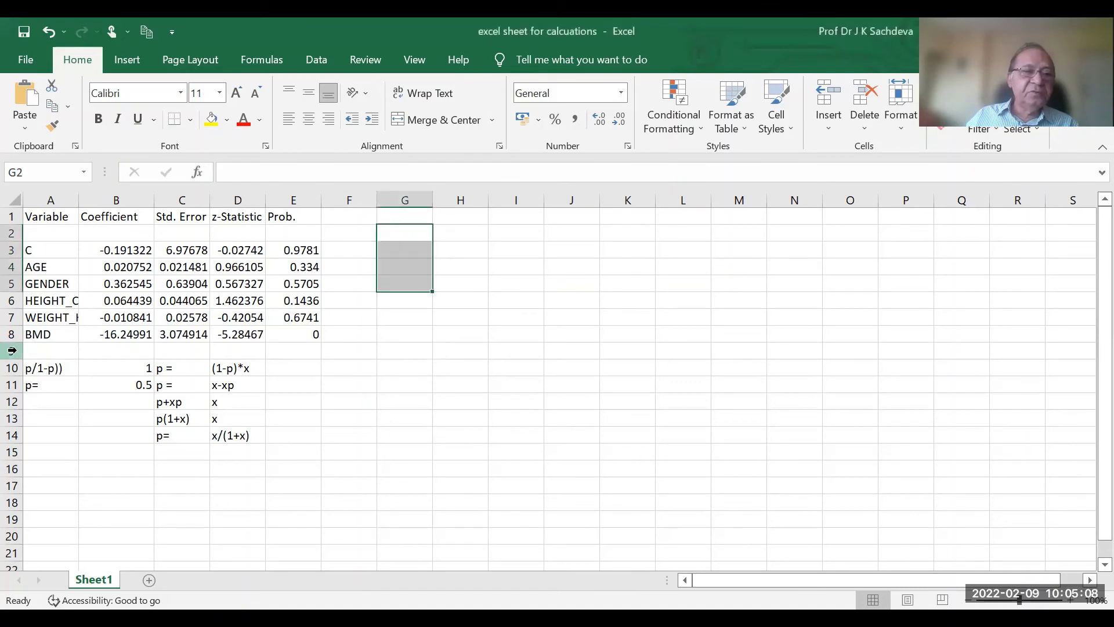
{"action": "right_click", "coordinate": [12, 350]}
{"action": "left_click", "coordinate": [43, 209]}
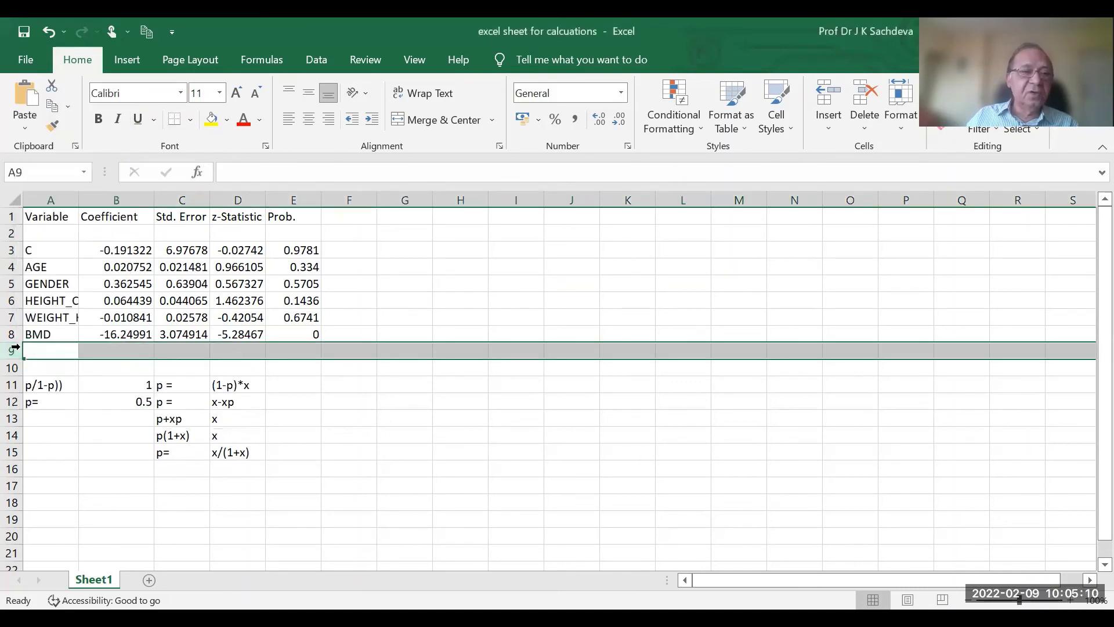
{"action": "left_click", "coordinate": [12, 367]}
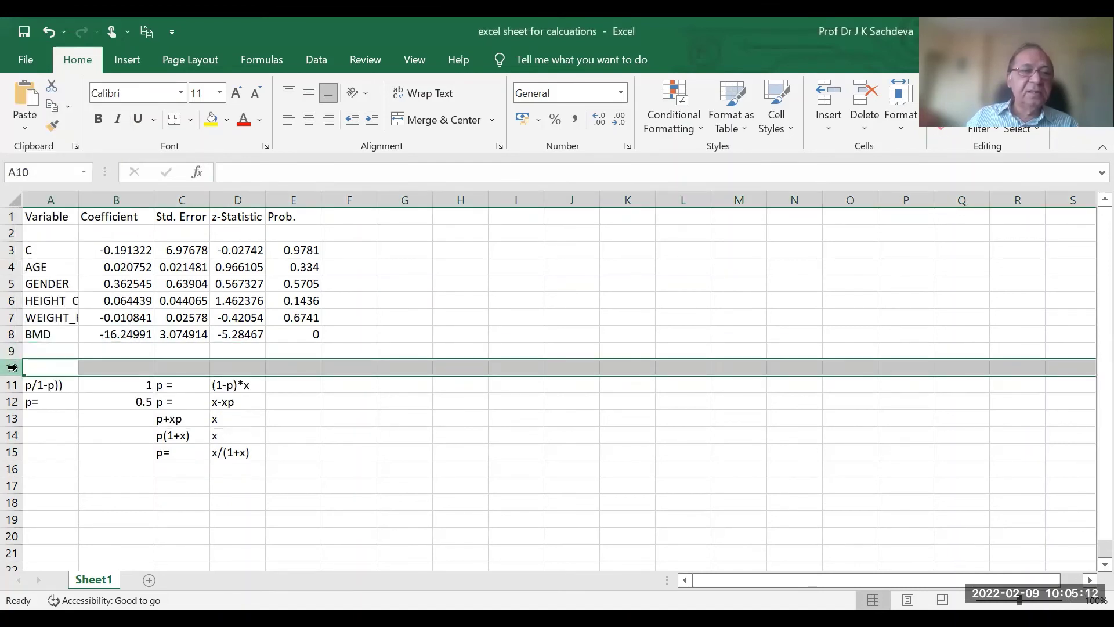
{"action": "right_click", "coordinate": [12, 368]}
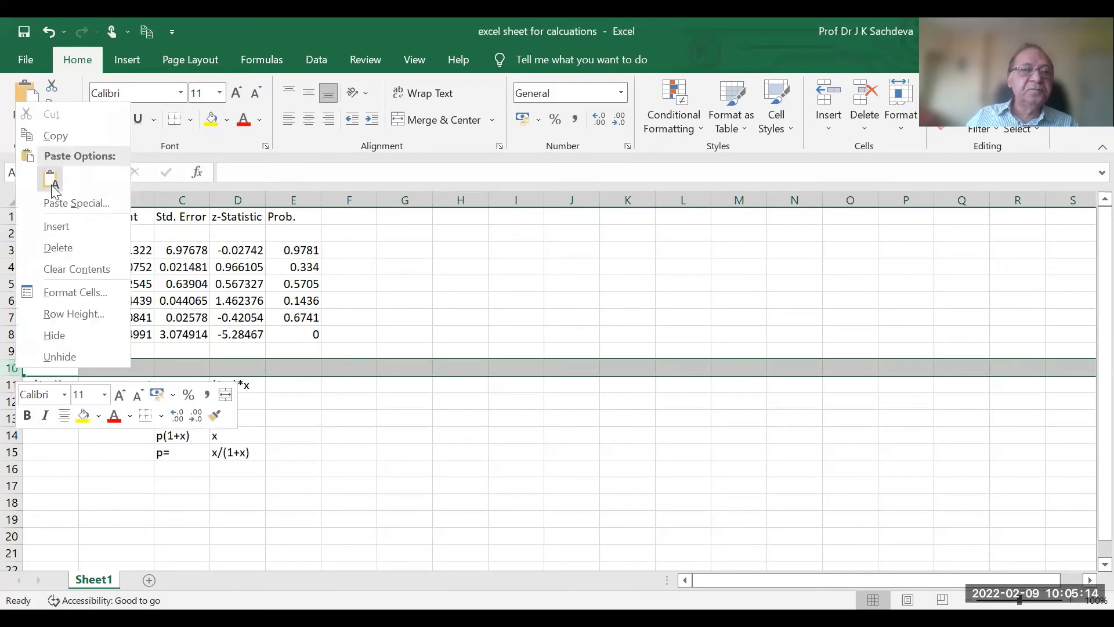
{"action": "left_click", "coordinate": [59, 229]}
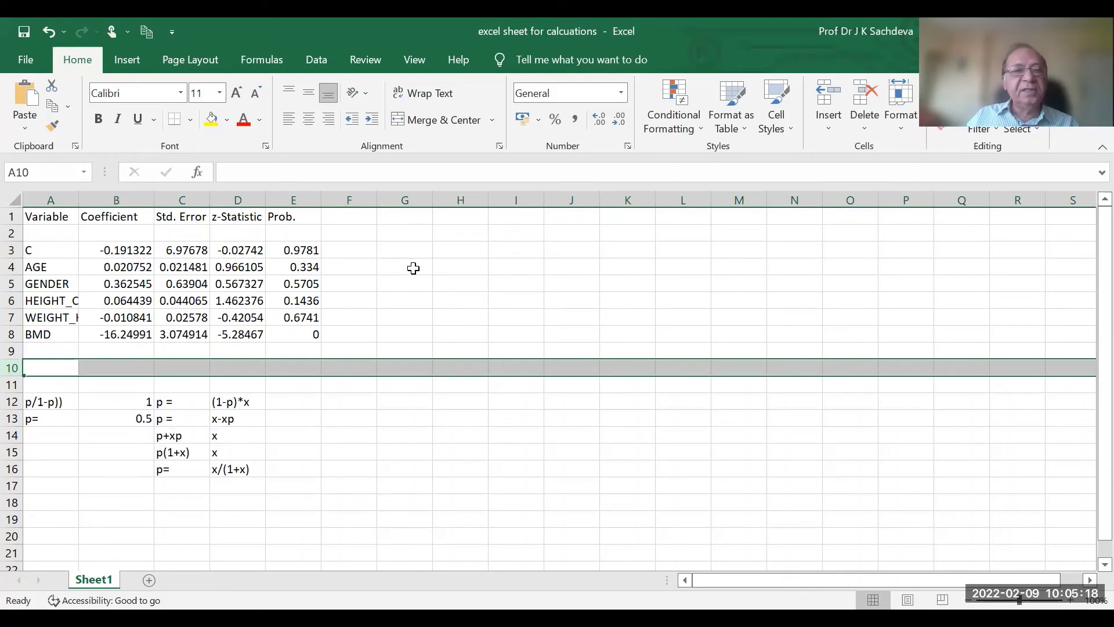
- Enter 50 for age, 1 for gender and 160 for height in cells G4 to G6
{"action": "left_click", "coordinate": [413, 268]}
{"action": "type", "text": "50"}
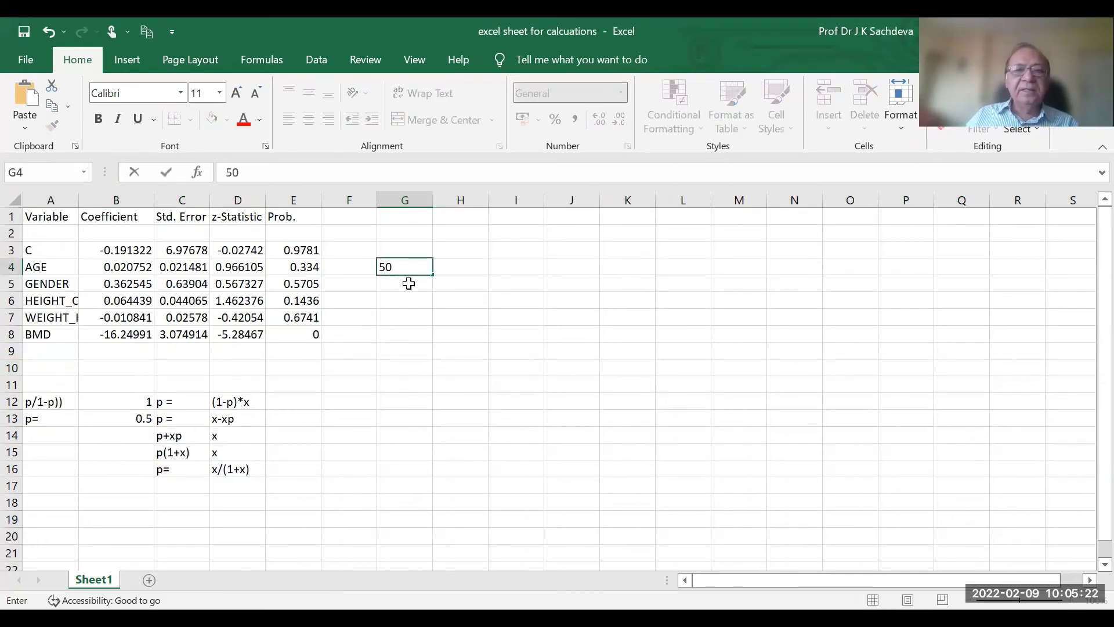
{"action": "left_click", "coordinate": [409, 283]}
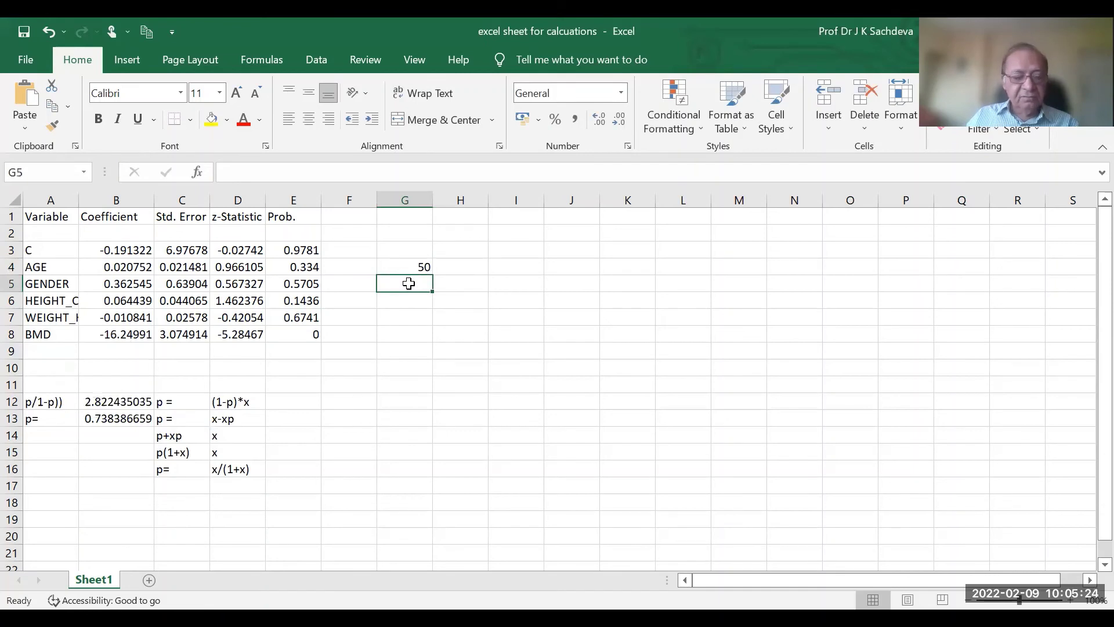
{"action": "type", "text": "1"}
{"action": "left_click", "coordinate": [417, 299]}
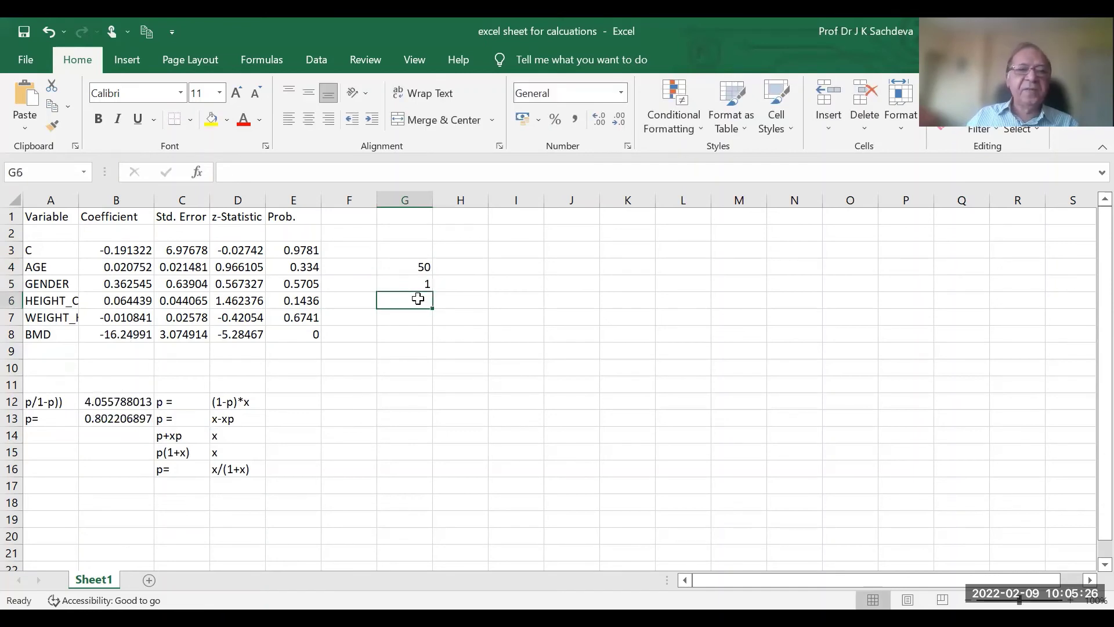
{"action": "type", "text": "160"}
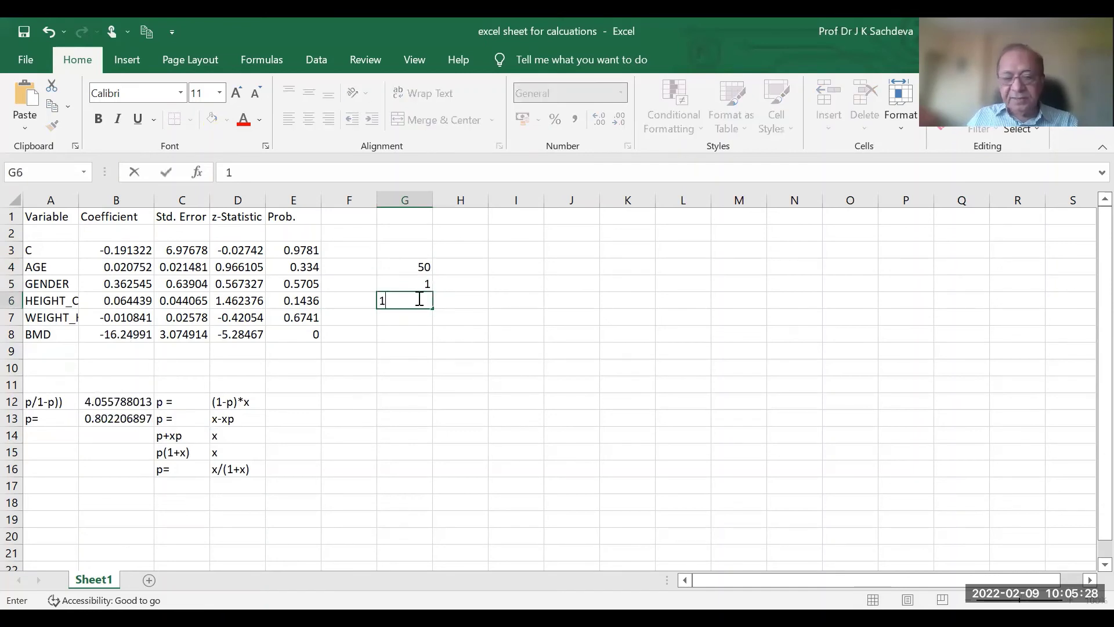
{"action": "left_click", "coordinate": [471, 338]}
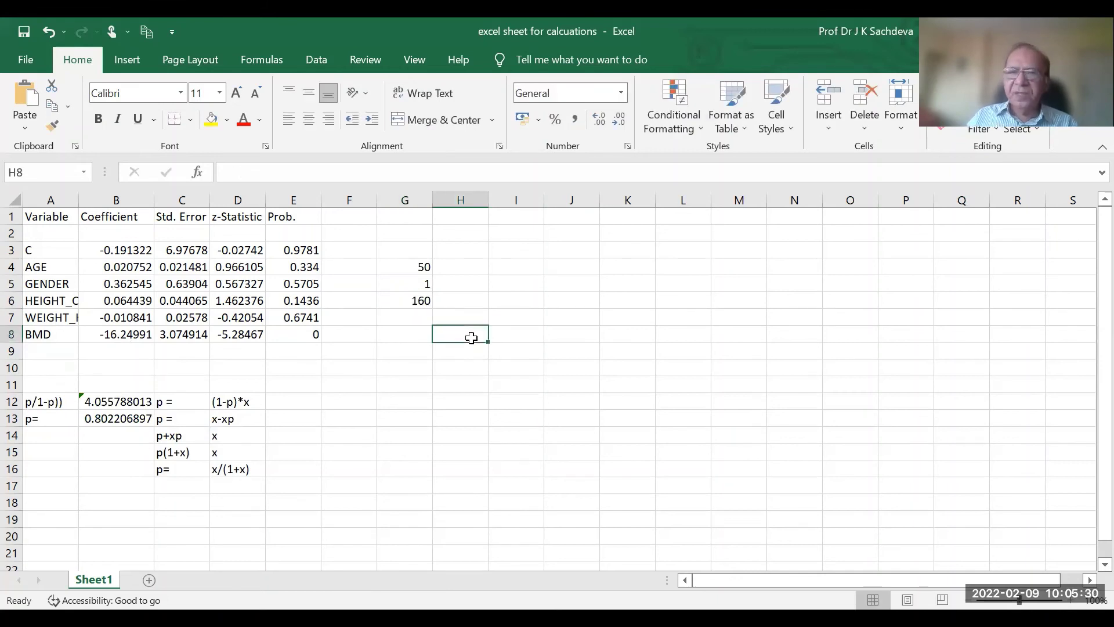
- Enter 85 for weight in cell G7 and 0.7 for BMD in cell G8
{"action": "left_click", "coordinate": [417, 317]}
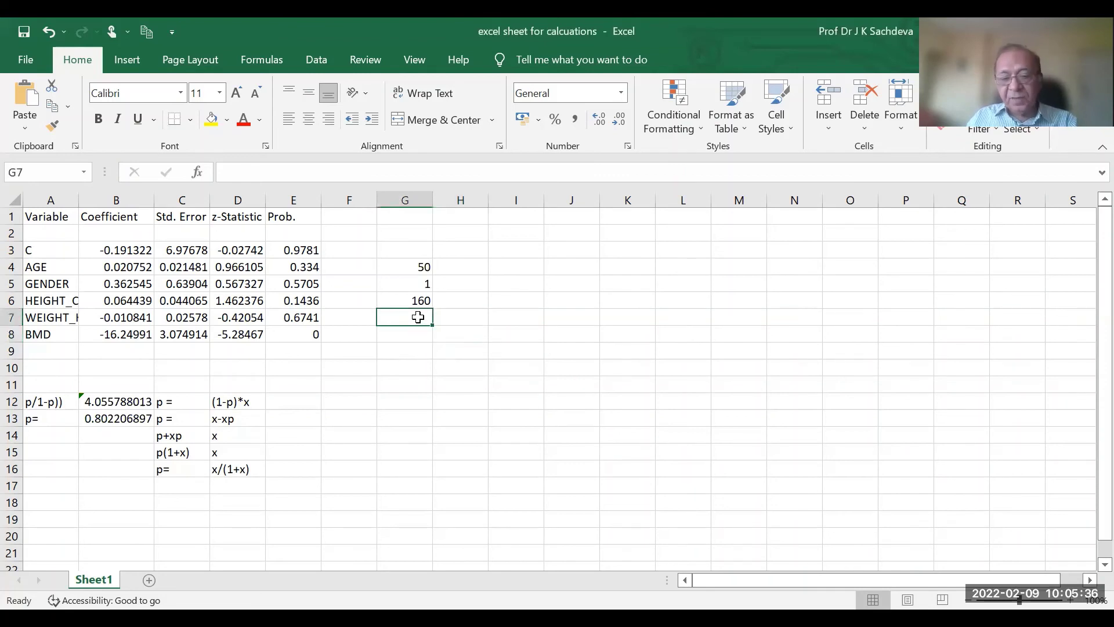
{"action": "type", "text": "85"}
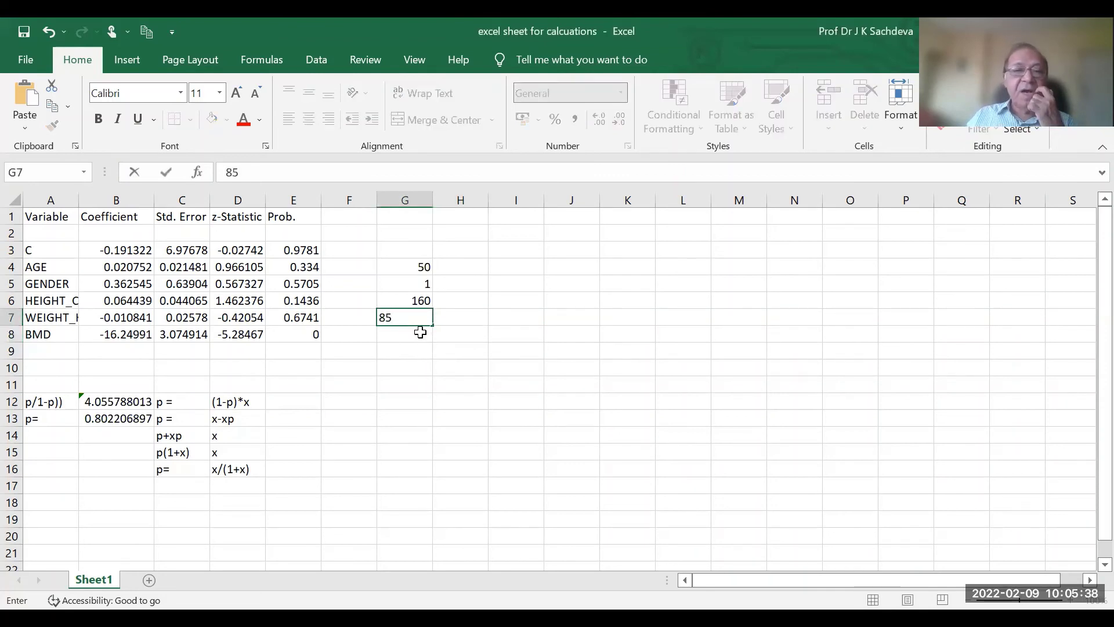
{"action": "key", "text": "Return"}
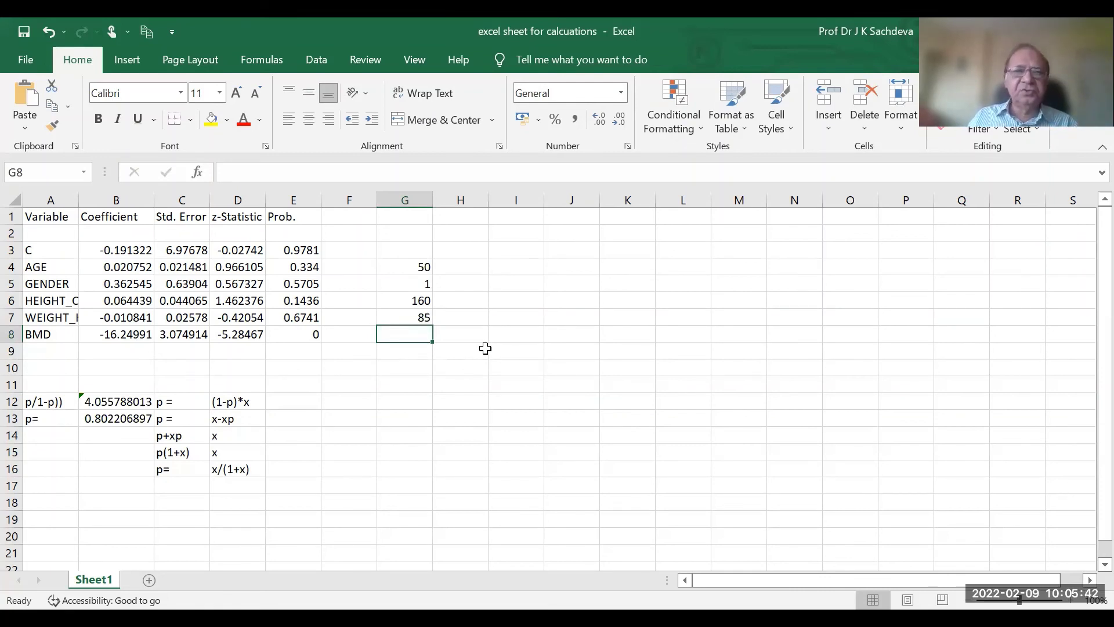
{"action": "type", "text": "0"}
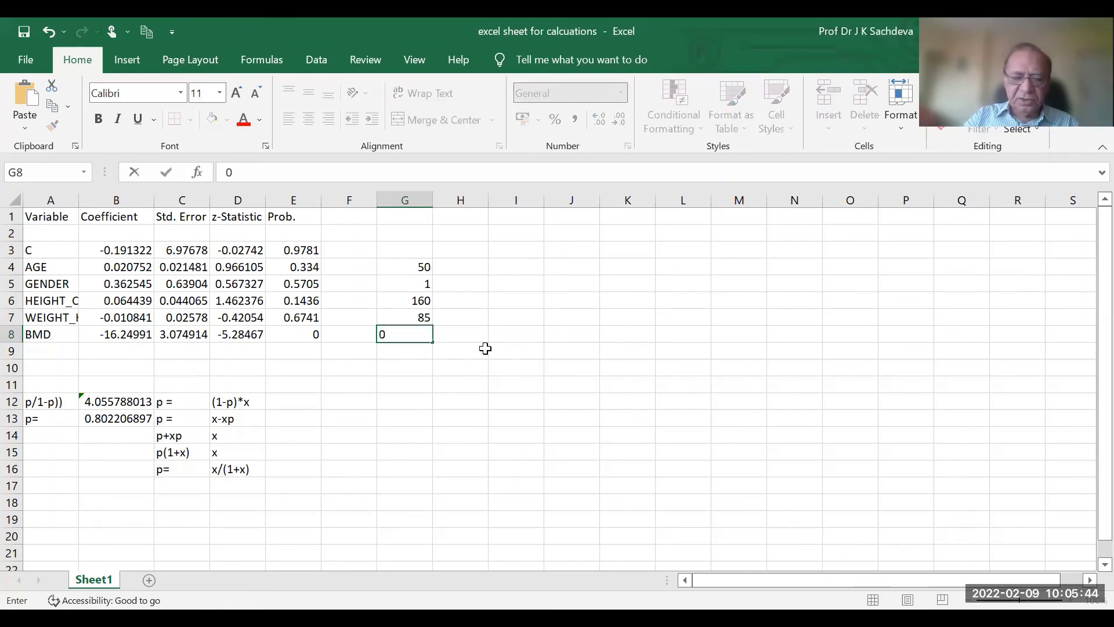
{"action": "type", "text": ".7"}
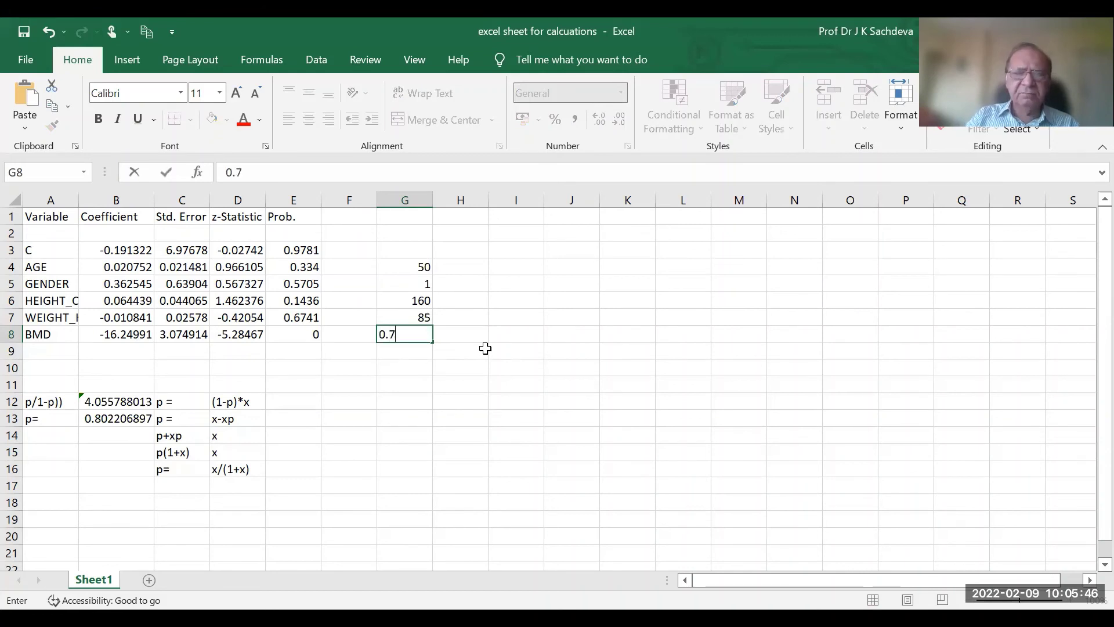
{"action": "left_click", "coordinate": [604, 332]}
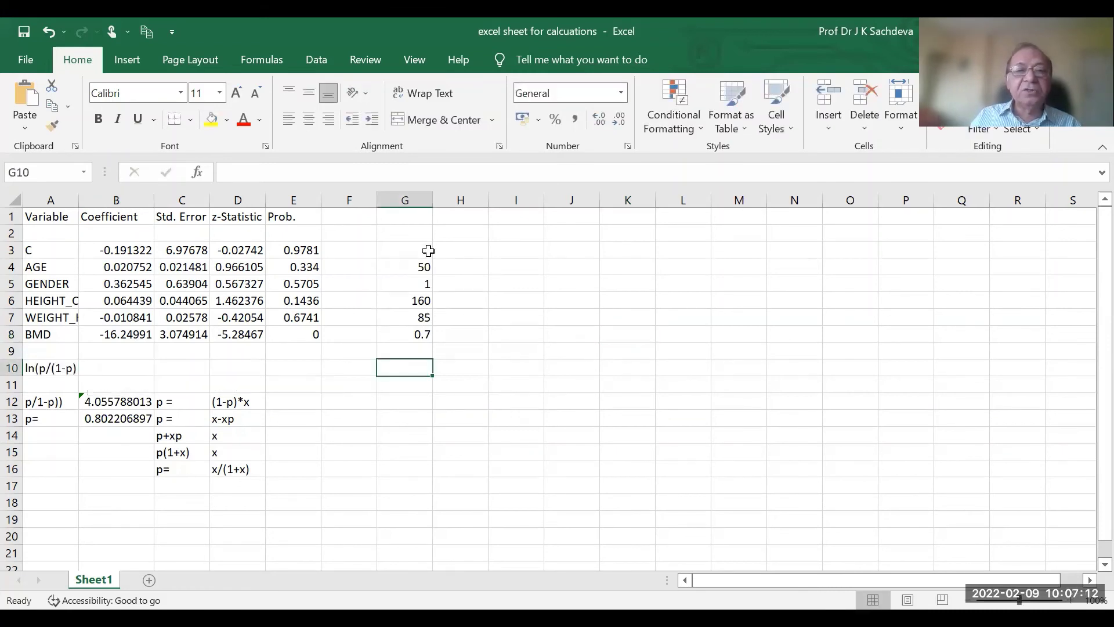
- Enter 1 as the multiplier for the constant C in cell G3
{"action": "left_click", "coordinate": [428, 250]}
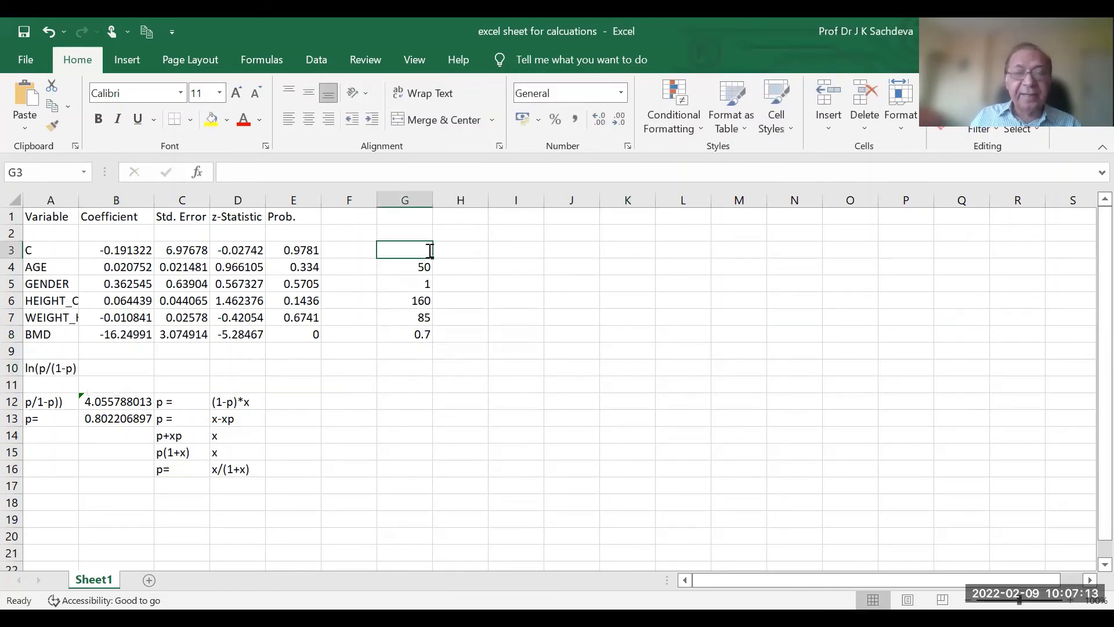
{"action": "type", "text": "1"}
{"action": "left_click", "coordinate": [589, 329]}
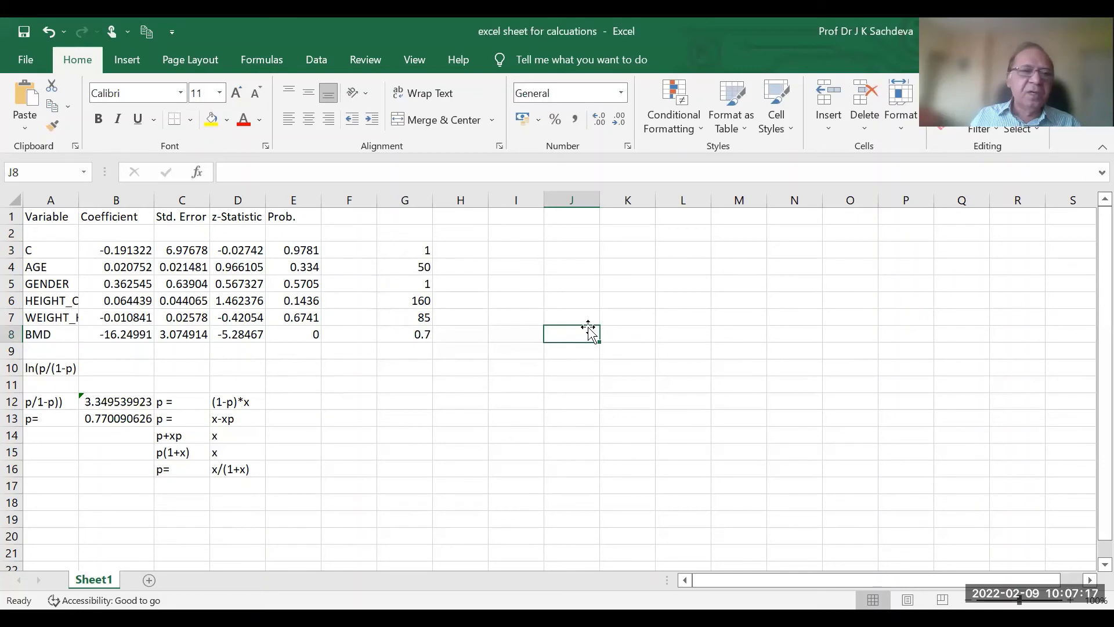
- Compute the log odds in cell B10 with =SUMPRODUCT(B3:B8,G3:G8), multiplying the coefficients by the sample values
{"action": "left_click", "coordinate": [115, 366]}
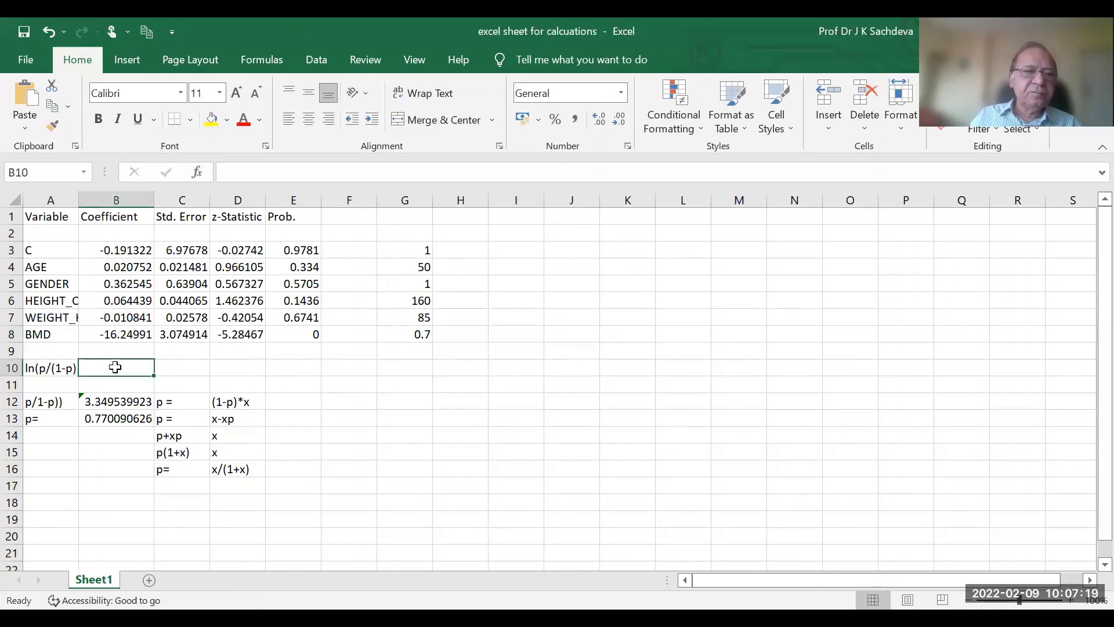
{"action": "type", "text": "="}
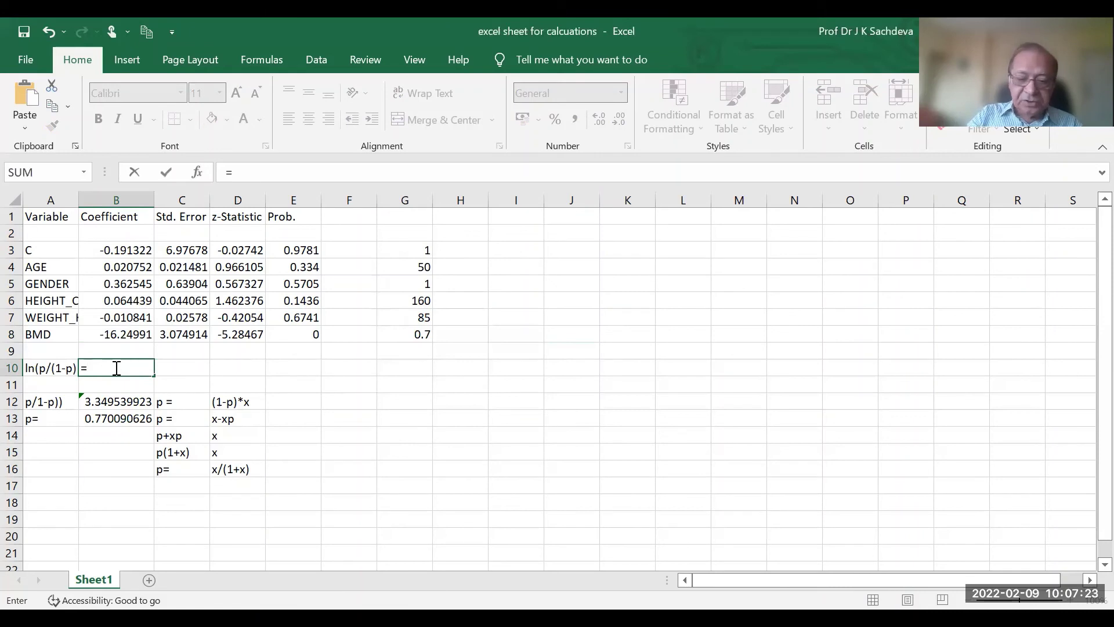
{"action": "type", "text": "sumproduct"}
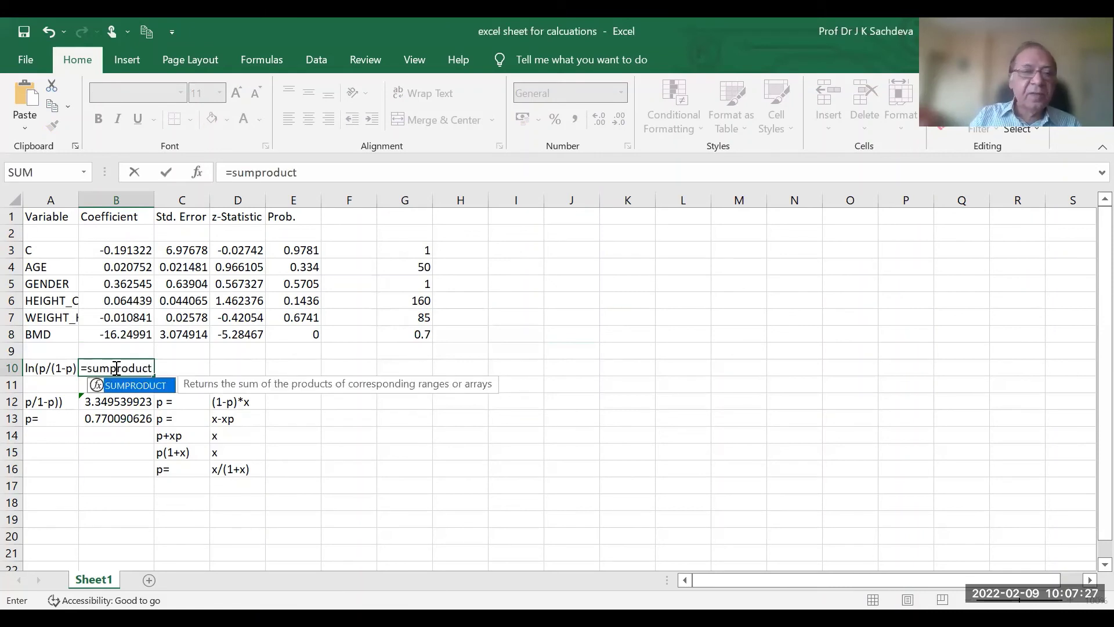
{"action": "type", "text": "("}
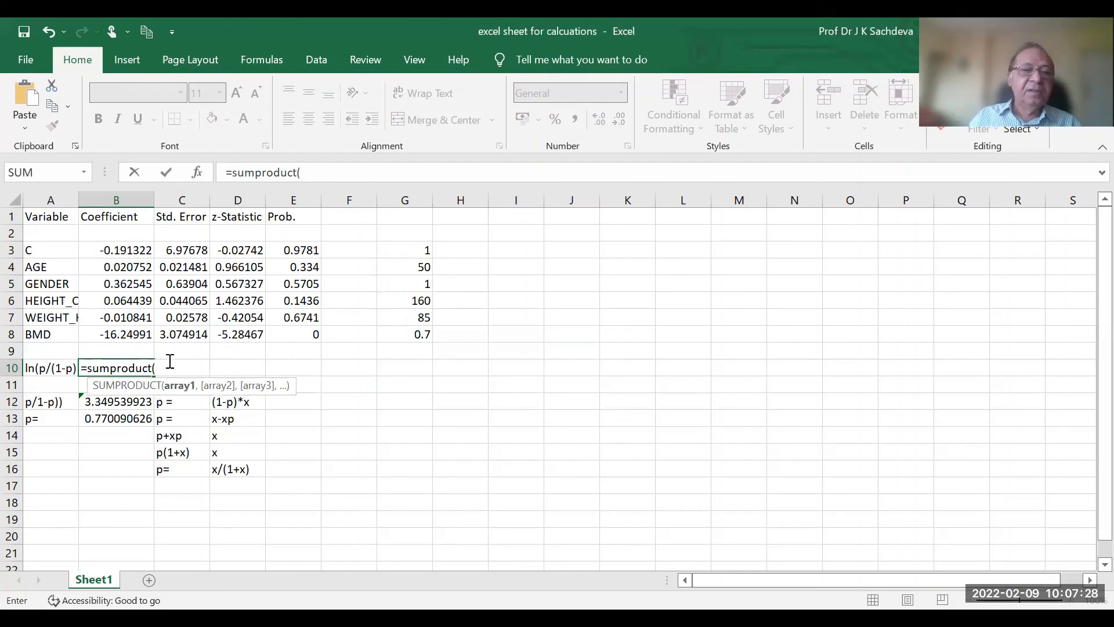
{"action": "left_click", "coordinate": [126, 244]}
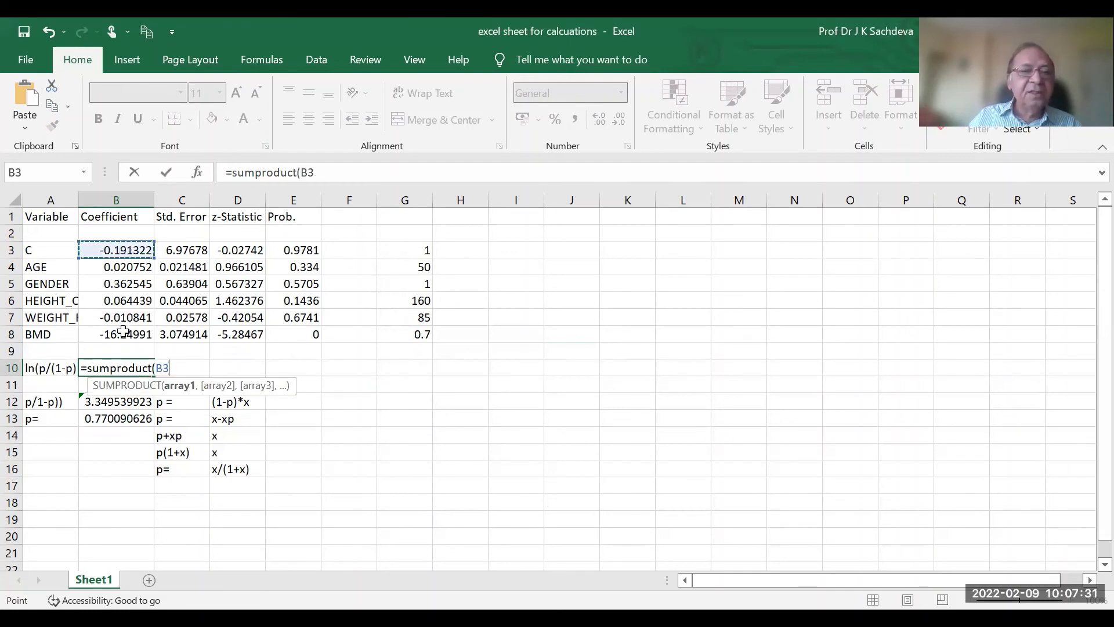
{"action": "left_click_drag", "start_coordinate": [123, 331], "coordinate": [123, 334]}
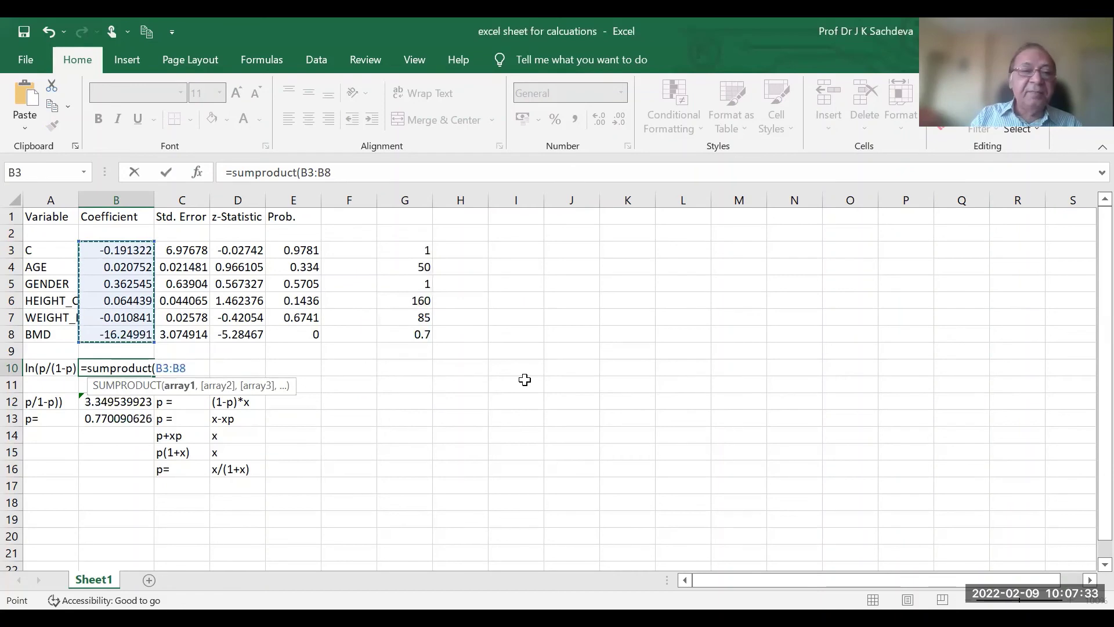
{"action": "type", "text": ","}
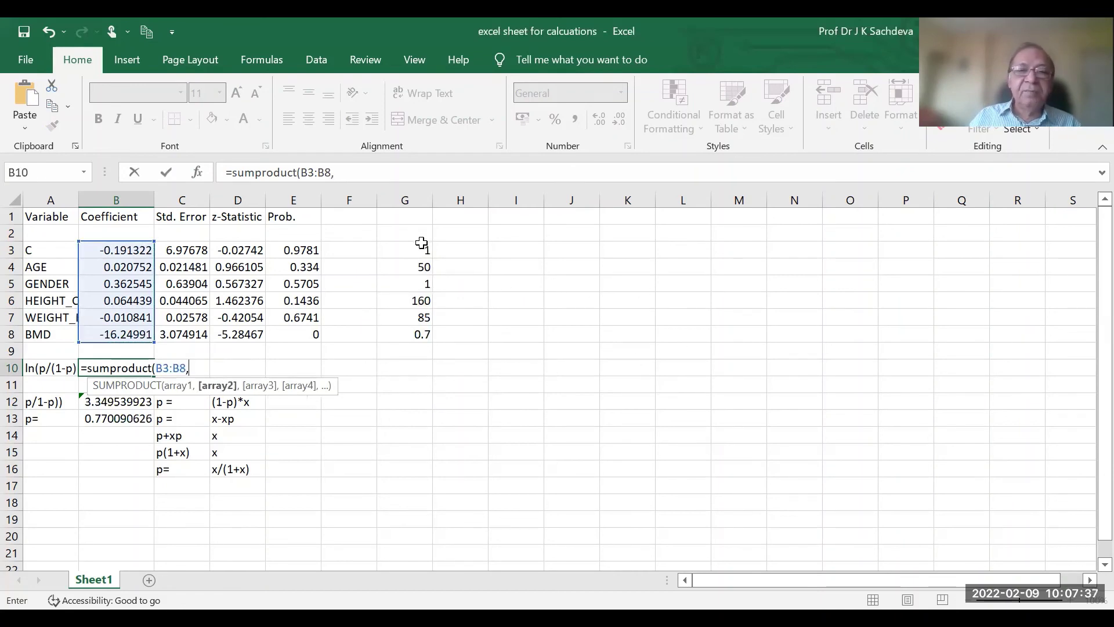
{"action": "left_click_drag", "start_coordinate": [422, 244], "coordinate": [418, 335]}
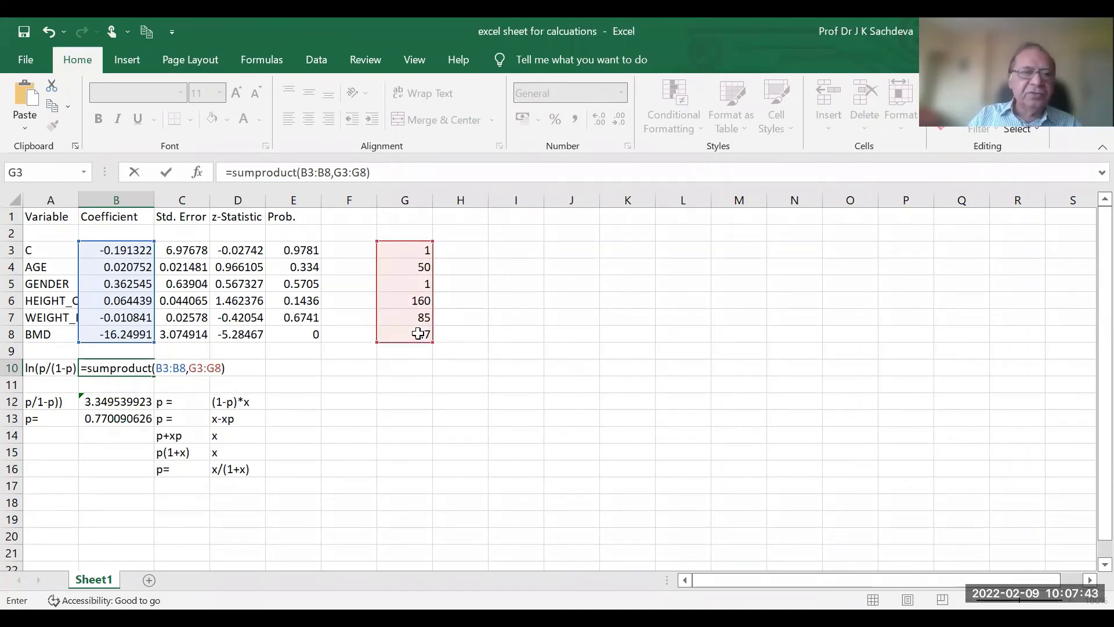
{"action": "key", "text": "Return"}
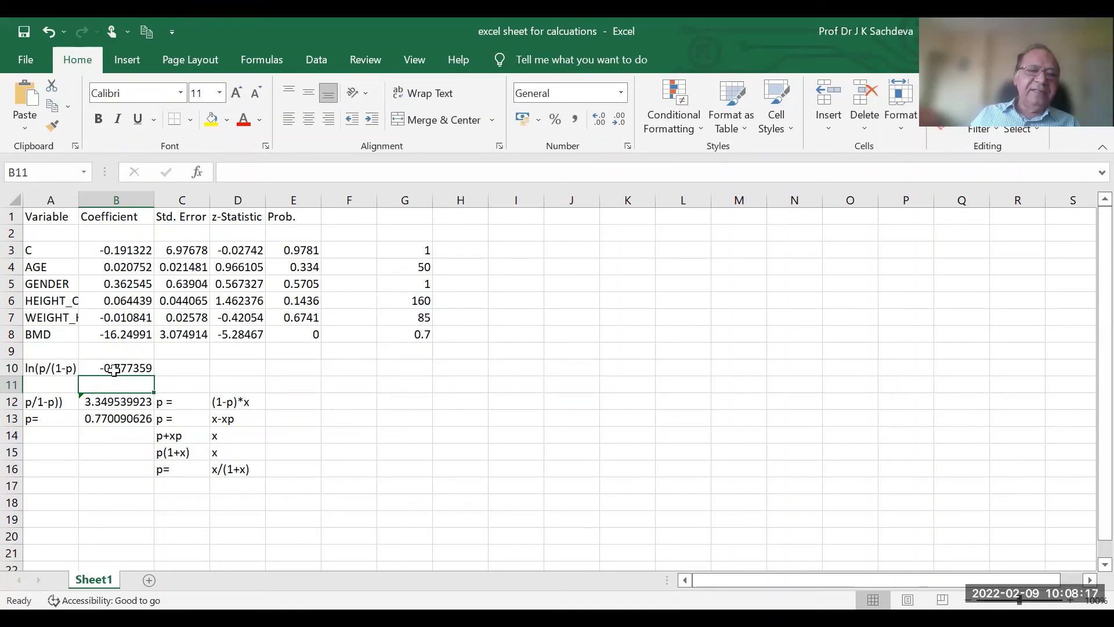
- Replace the odds formula in cell B12 with =EXP(B10)
{"action": "left_click", "coordinate": [124, 400]}
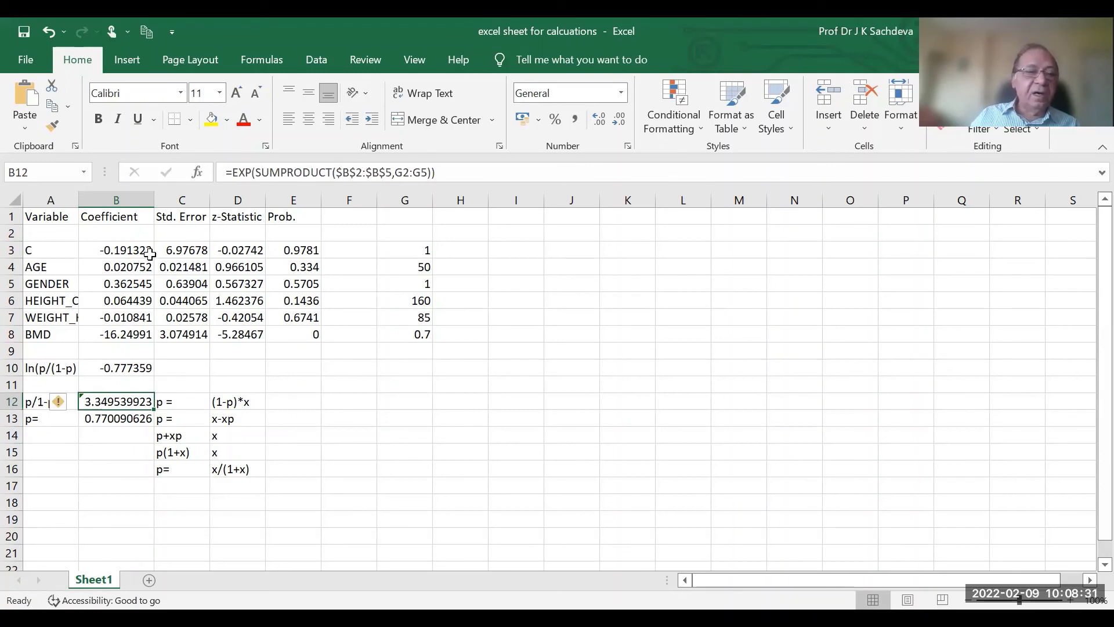
{"action": "left_click", "coordinate": [457, 172]}
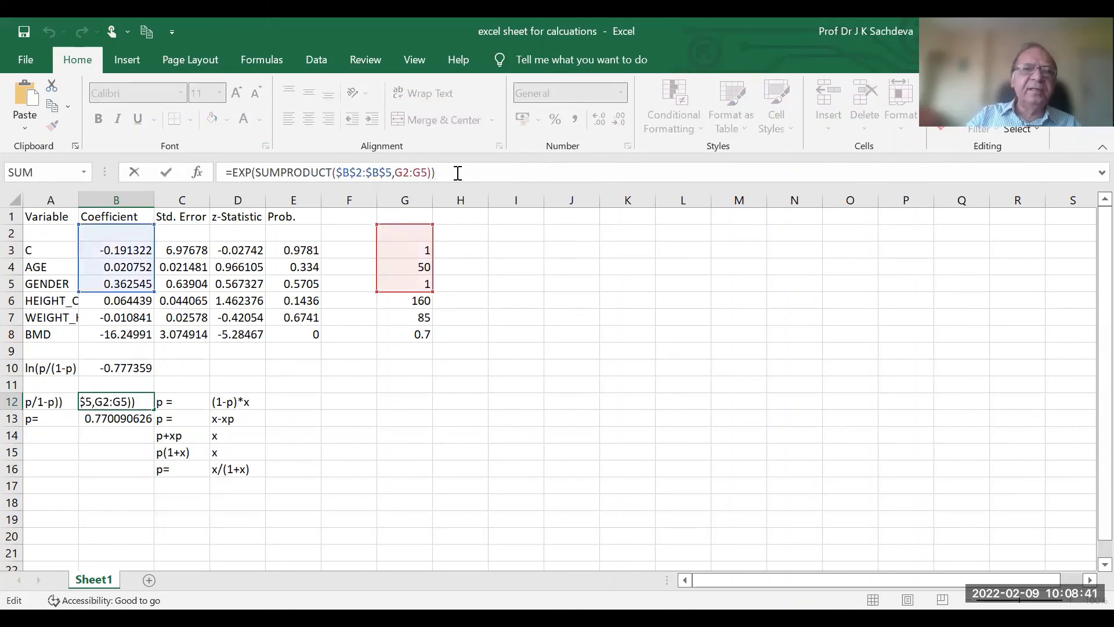
{"action": "key", "text": "BackSpace"}
{"action": "key", "text": "BackSpace"}
{"action": "key", "text": "BackSpace"}
{"action": "key", "text": "BackSpace"}
{"action": "key", "text": "BackSpace"}
{"action": "key", "text": "BackSpace"}
{"action": "key", "text": "BackSpace"}
{"action": "key", "text": "BackSpace"}
{"action": "key", "text": "BackSpace"}
{"action": "key", "text": "BackSpace"}
{"action": "key", "text": "BackSpace"}
{"action": "key", "text": "BackSpace"}
{"action": "key", "text": "BackSpace"}
{"action": "key", "text": "BackSpace"}
{"action": "key", "text": "BackSpace"}
{"action": "key", "text": "BackSpace"}
{"action": "key", "text": "BackSpace"}
{"action": "key", "text": "BackSpace"}
{"action": "key", "text": "BackSpace"}
{"action": "key", "text": "BackSpace"}
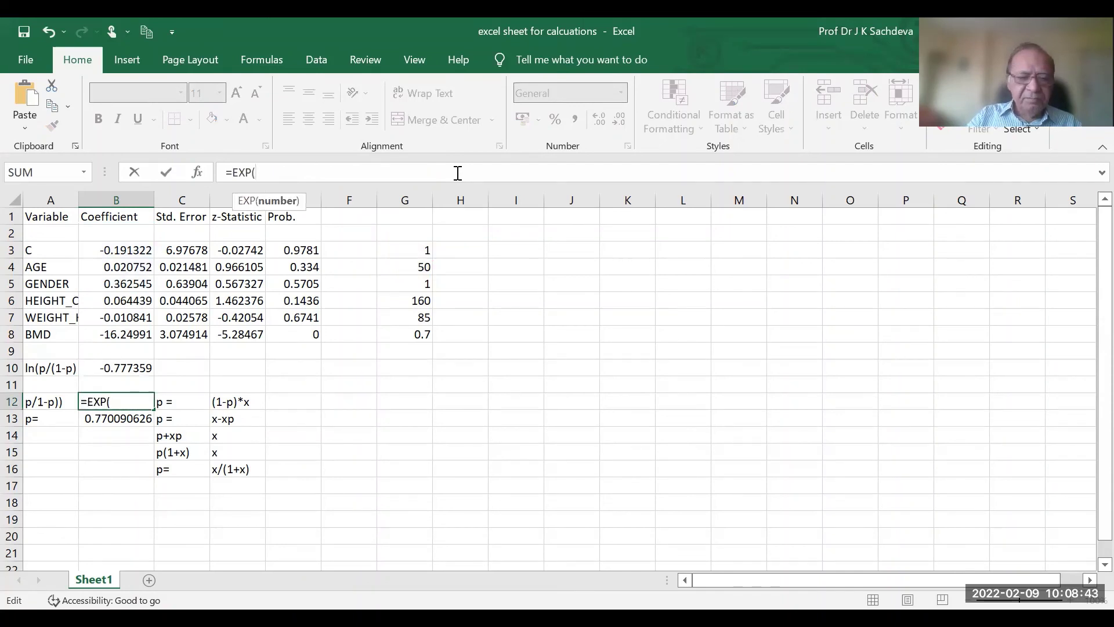
{"action": "type", "text": "b10"}
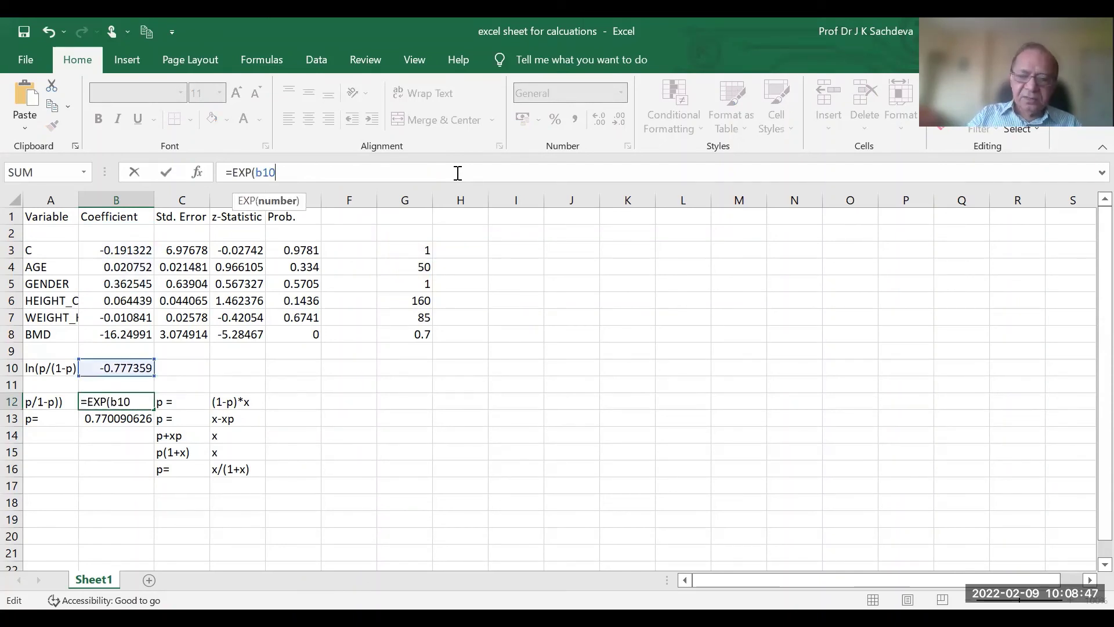
{"action": "type", "text": ")"}
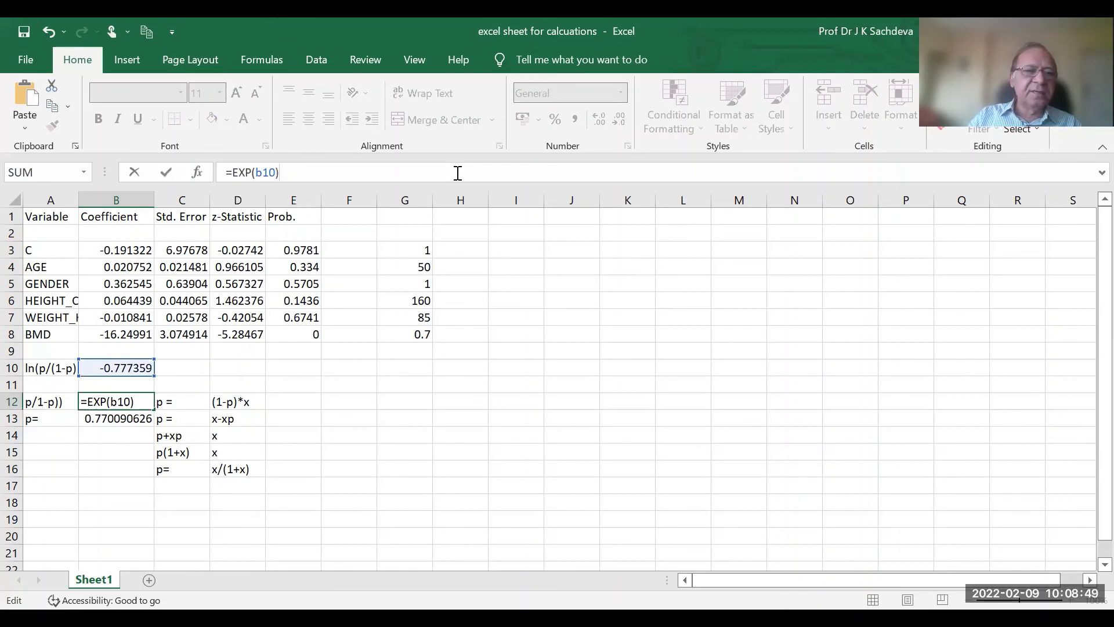
{"action": "key", "text": "Return"}
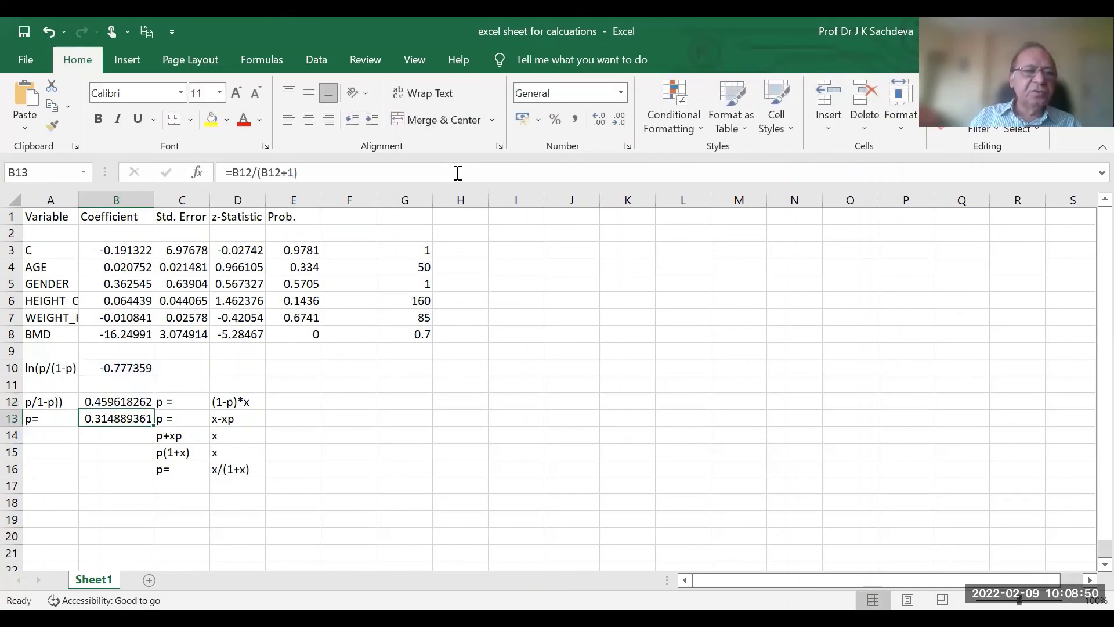
- Review the log odds, odds and probability formulas in cells B10, B12 and B13
{"action": "left_click", "coordinate": [103, 370]}
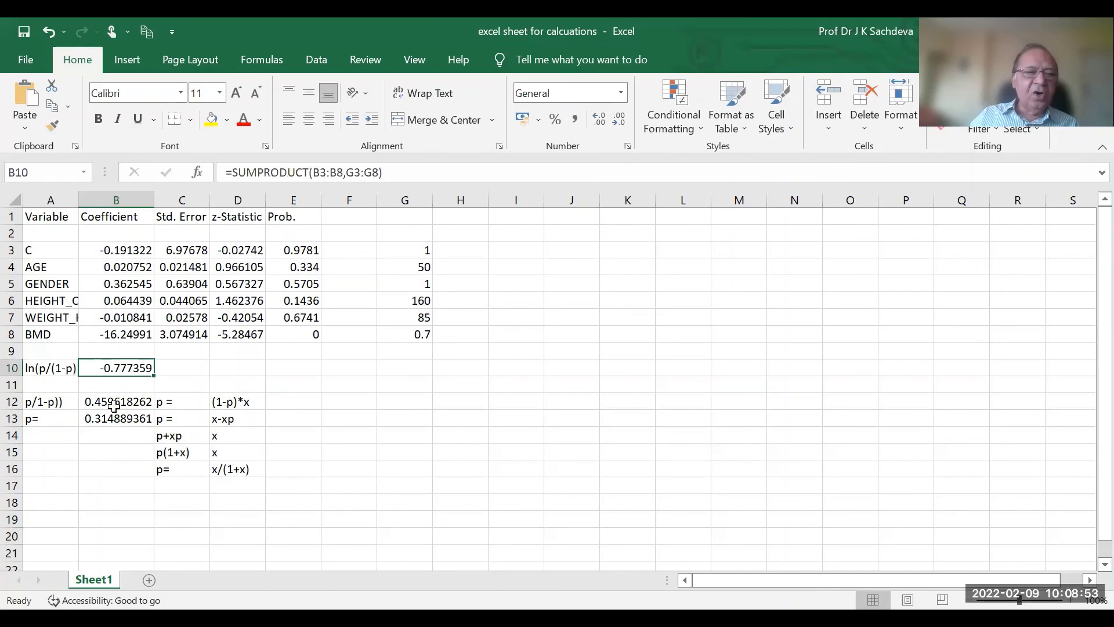
{"action": "left_click", "coordinate": [114, 406]}
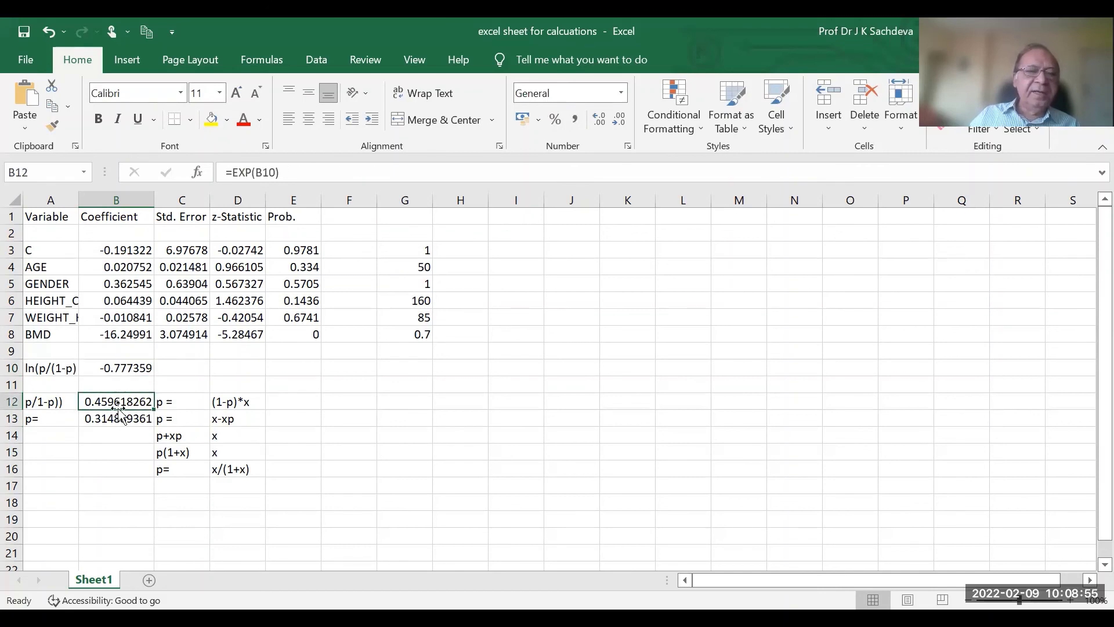
{"action": "left_click", "coordinate": [124, 367]}
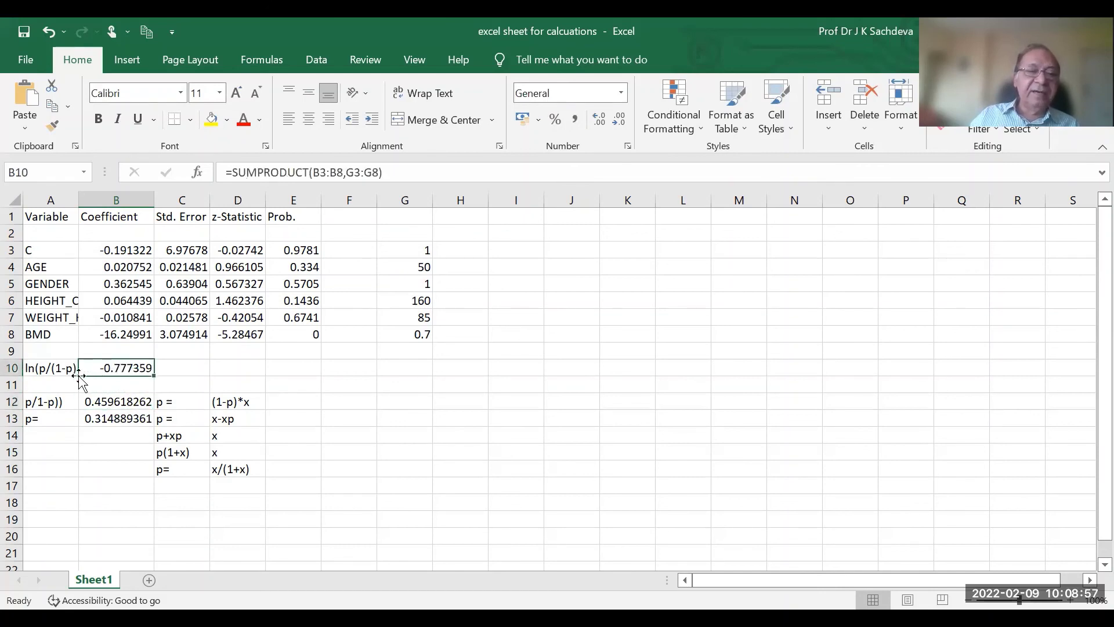
{"action": "left_click", "coordinate": [125, 401]}
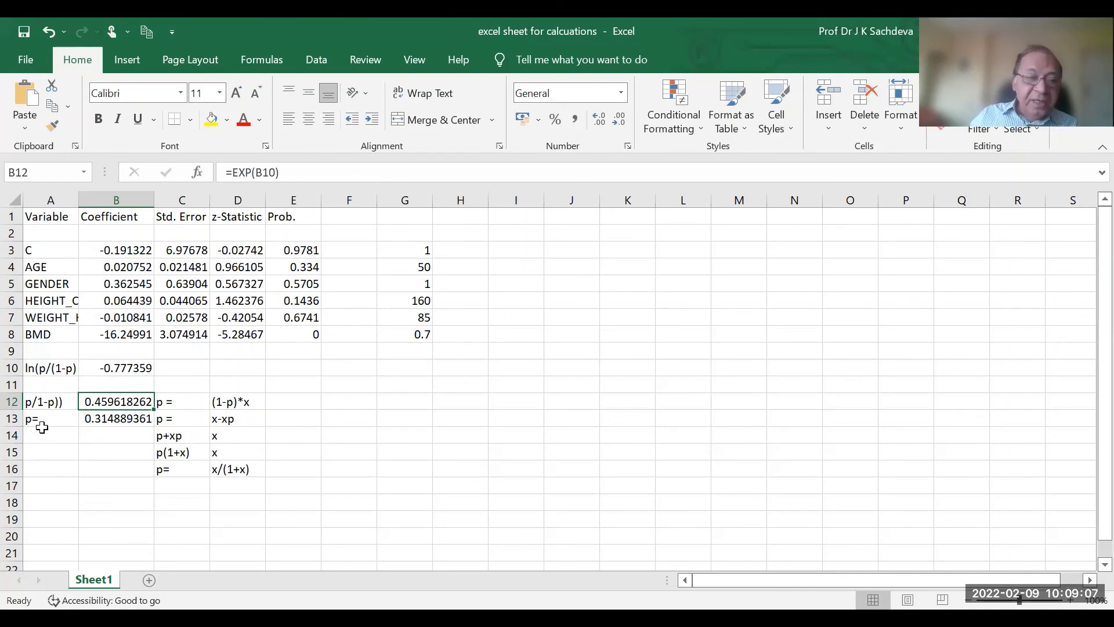
{"action": "left_click", "coordinate": [101, 419]}
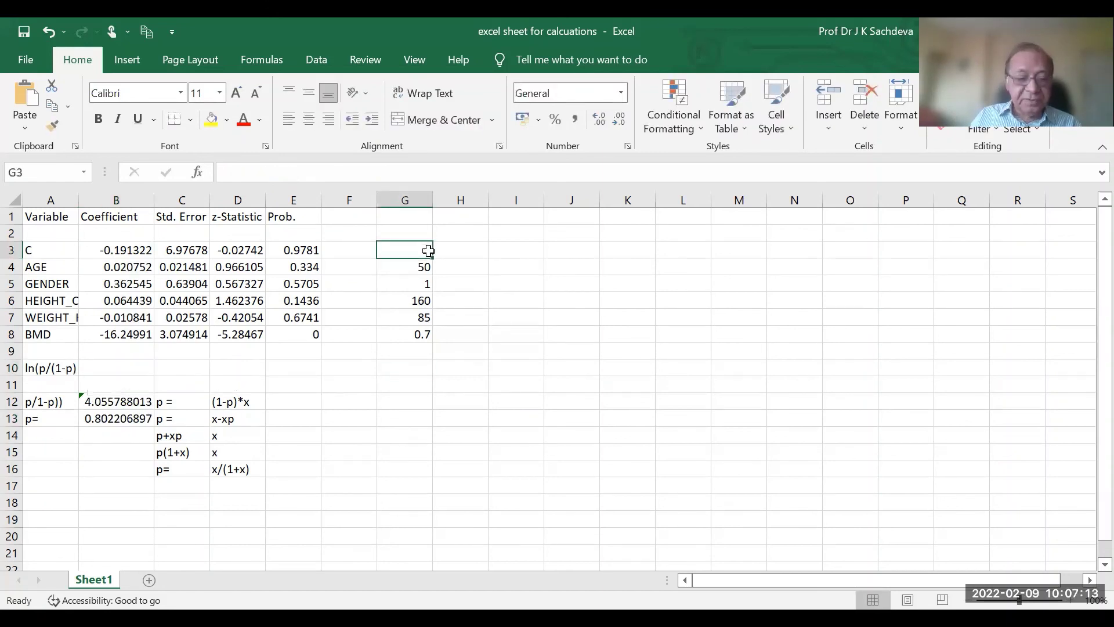
- Enter 1 for the constant C in cell G3 and compute the log odds in cell B10 with =SUMPRODUCT(B3:B8,G3:G8)
{"action": "type", "text": "1"}
{"action": "left_click", "coordinate": [589, 331]}
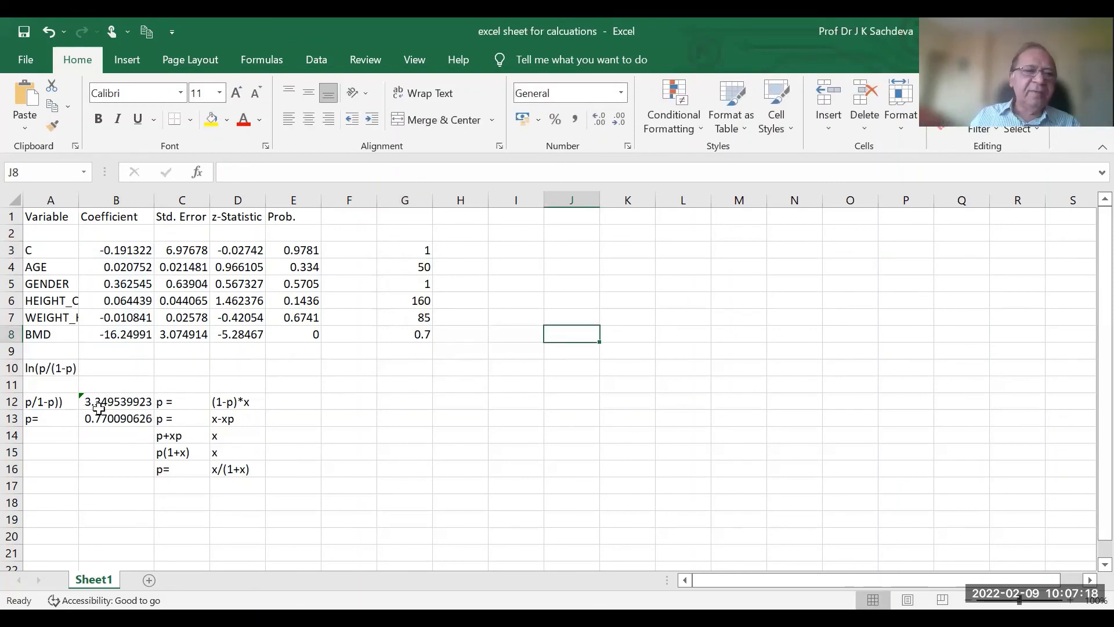
{"action": "left_click", "coordinate": [115, 367]}
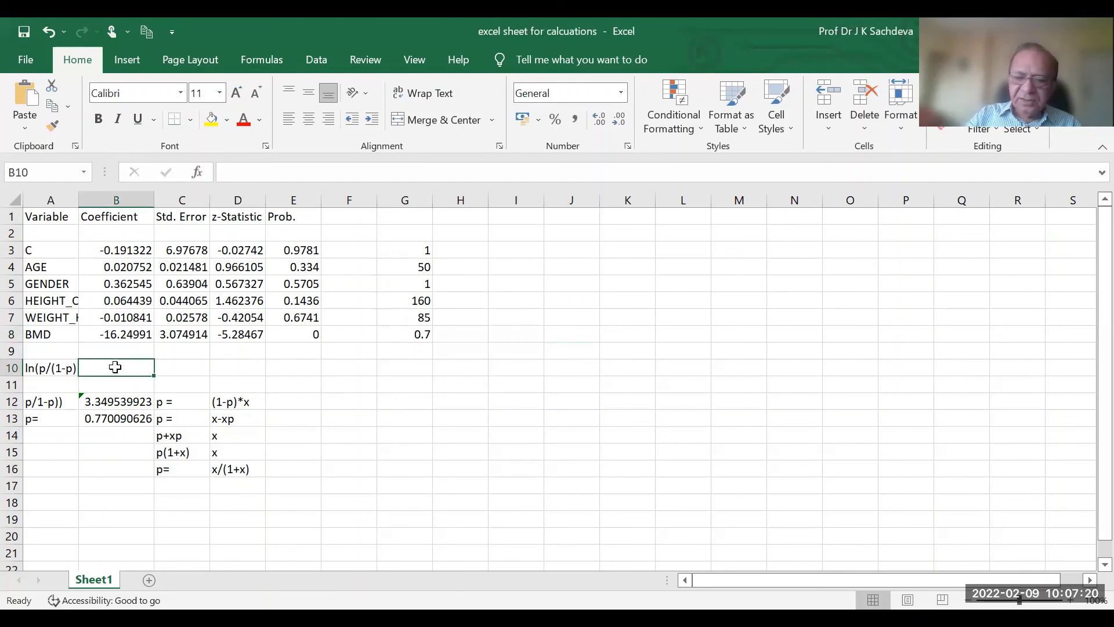
{"action": "type", "text": "="}
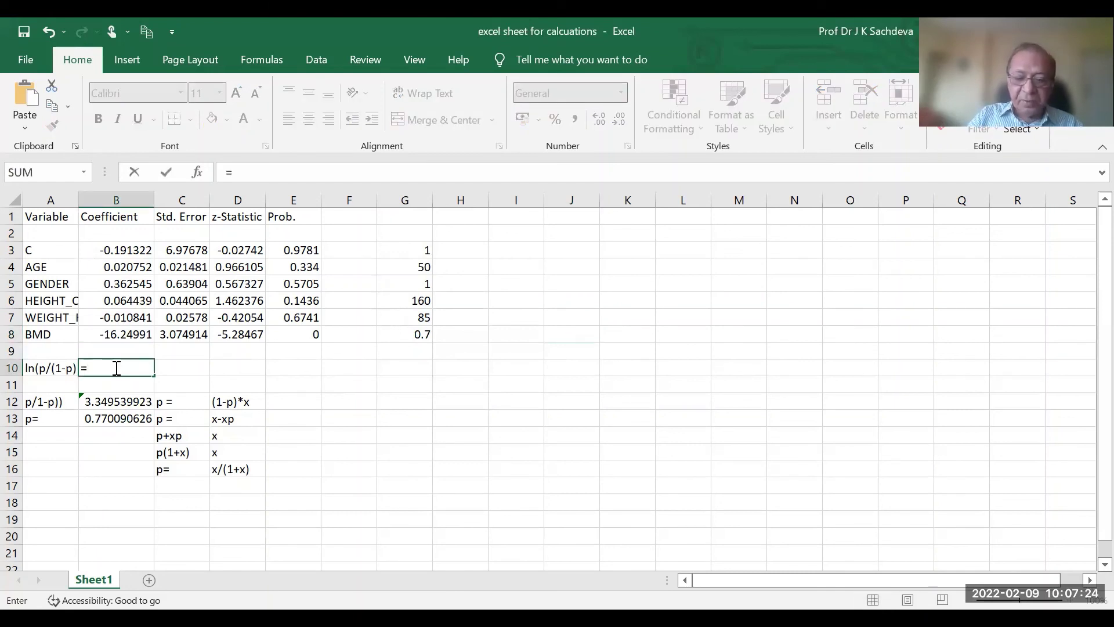
{"action": "type", "text": "sumproduct"}
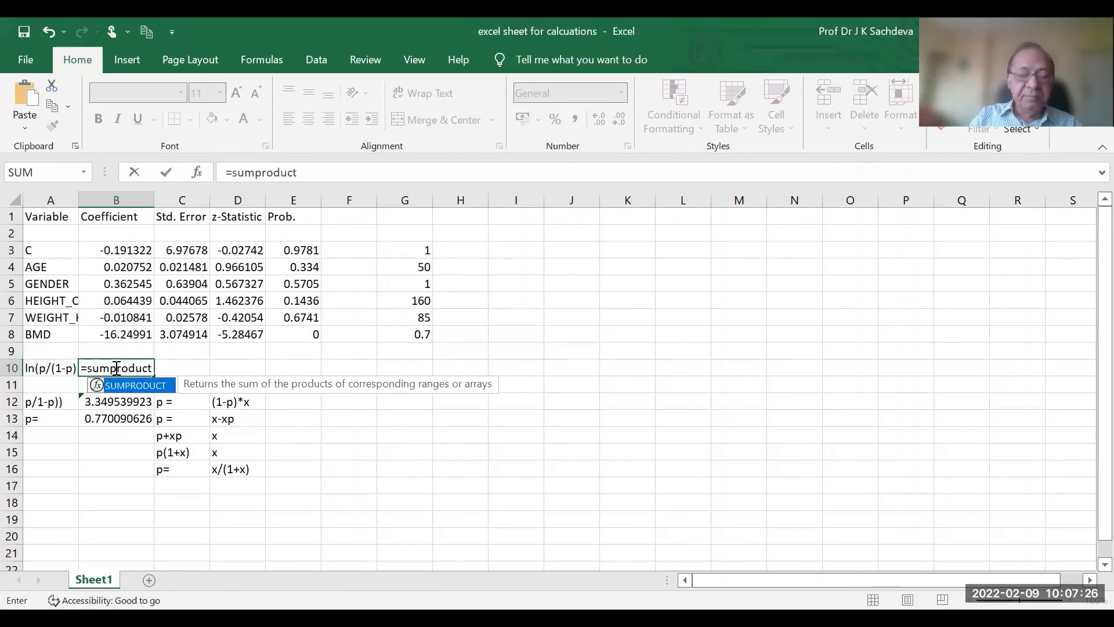
{"action": "type", "text": "("}
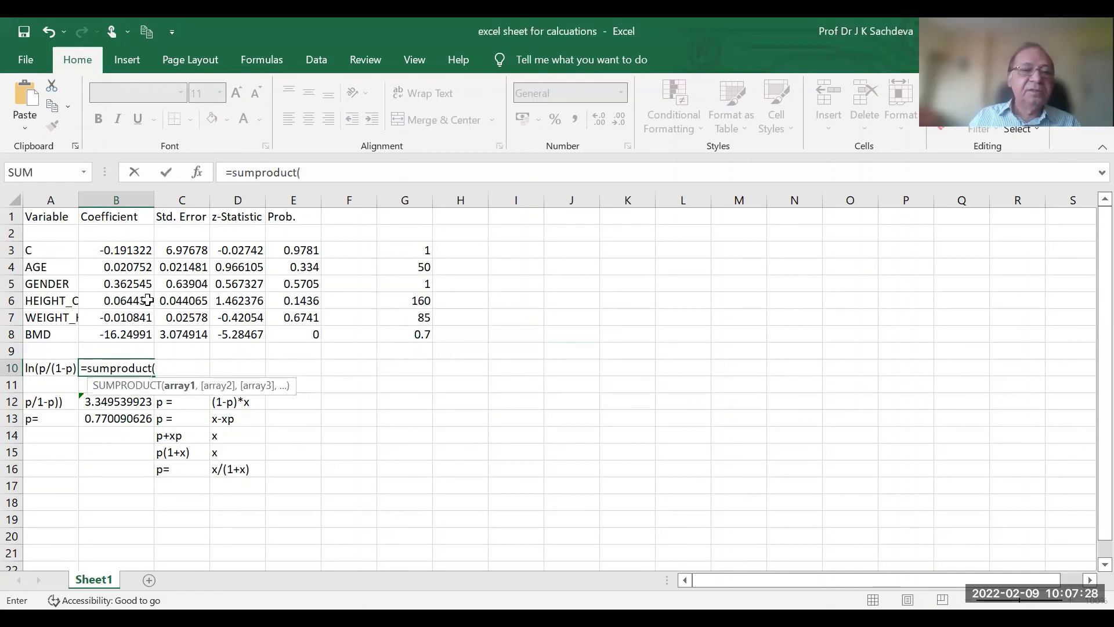
{"action": "left_click_drag", "start_coordinate": [126, 251], "coordinate": [124, 330]}
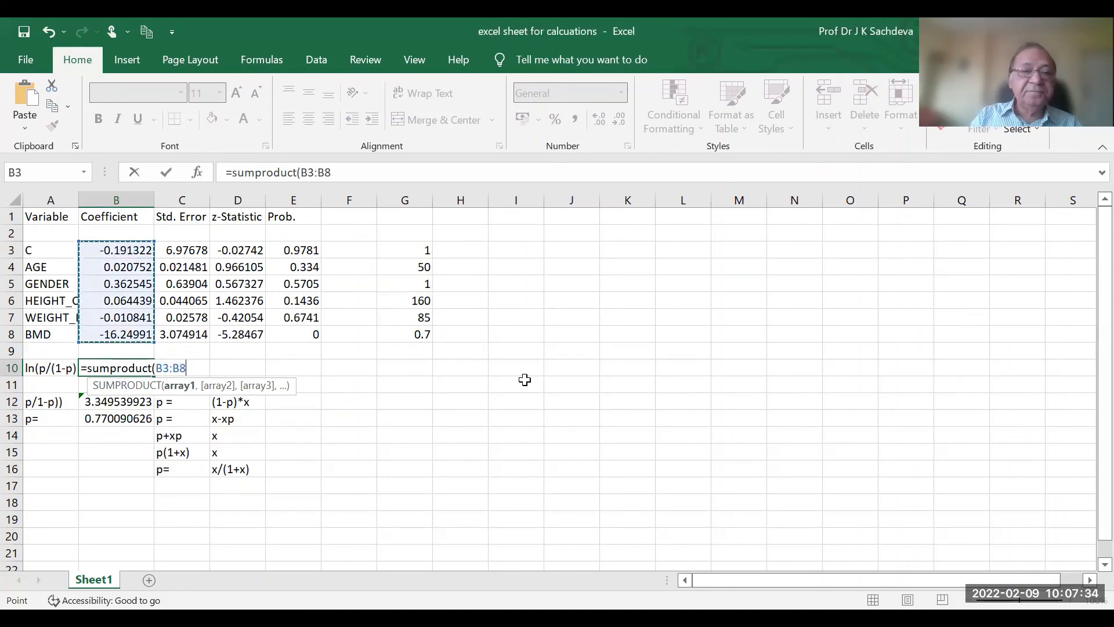
{"action": "type", "text": ","}
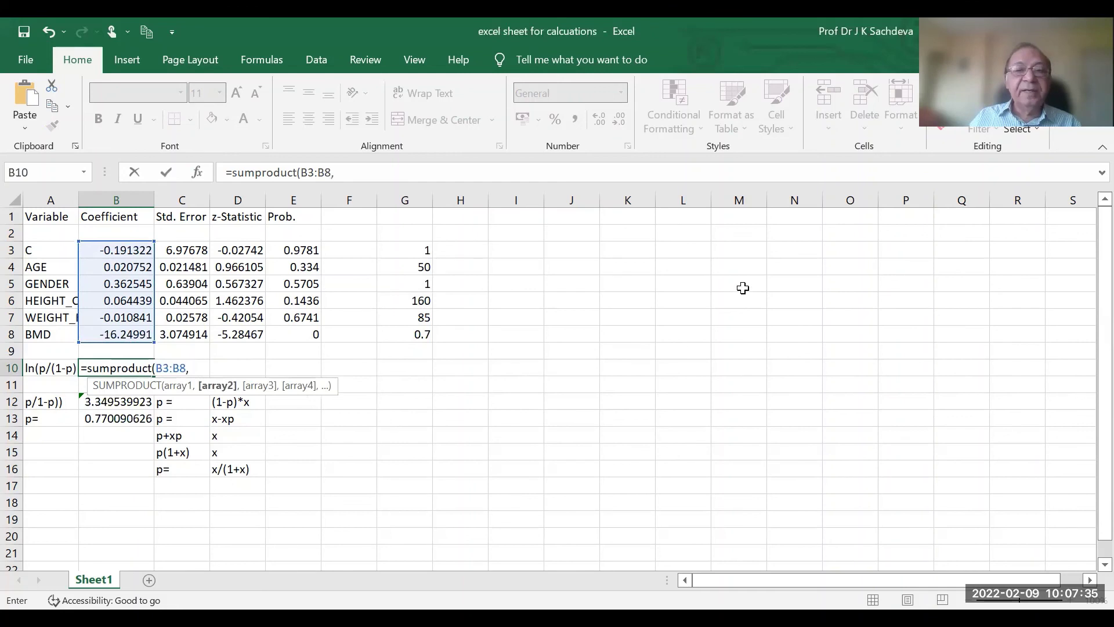
{"action": "left_click", "coordinate": [421, 243]}
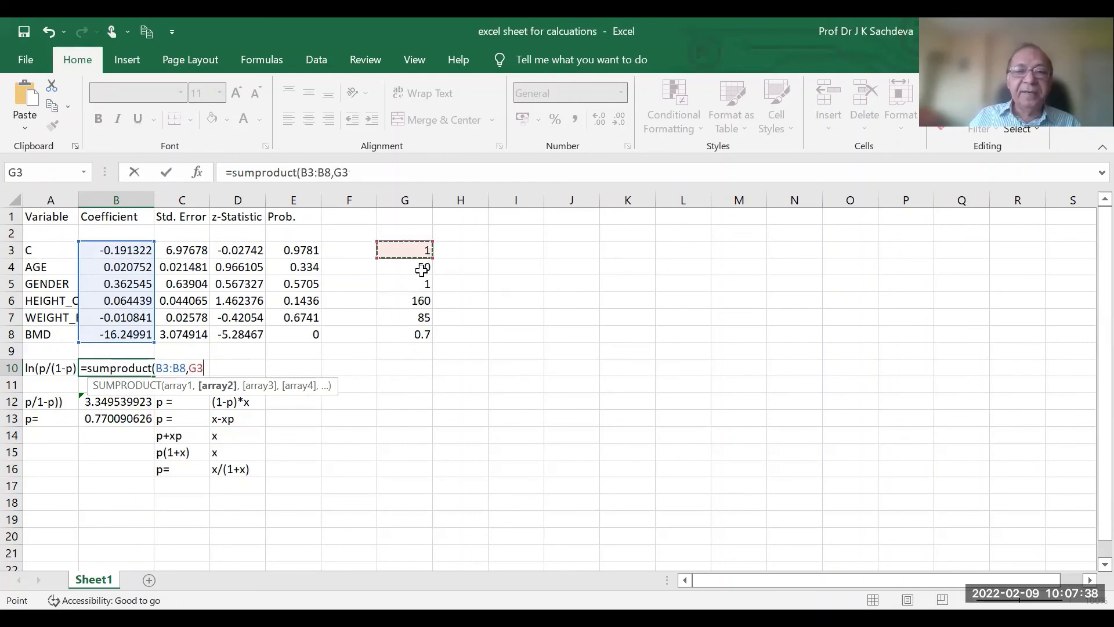
{"action": "left_click_drag", "start_coordinate": [418, 334], "coordinate": [417, 334]}
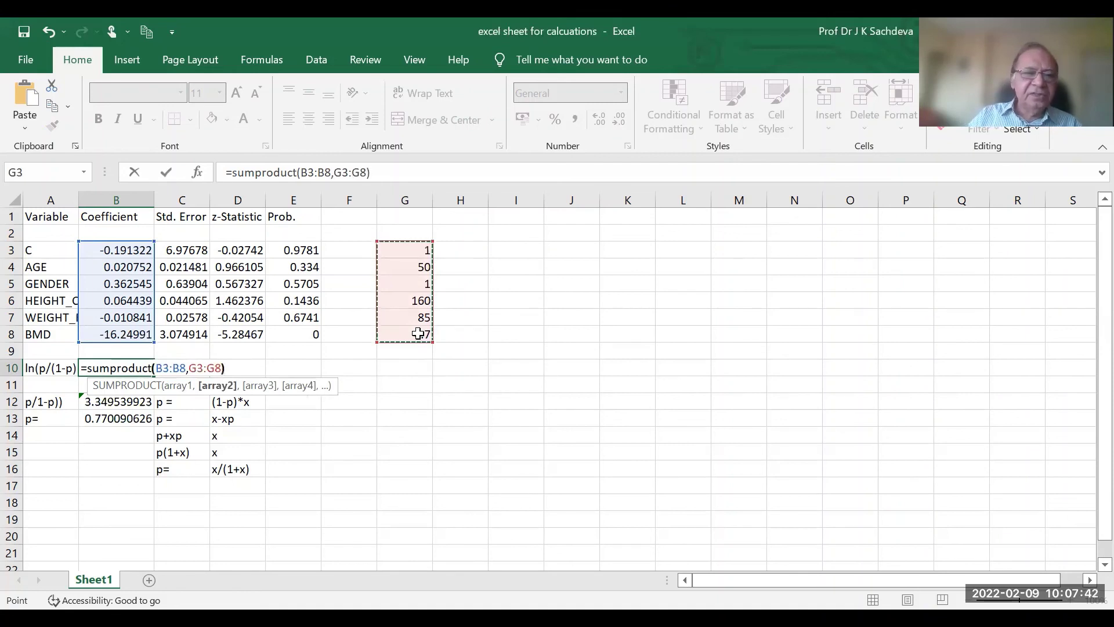
{"action": "key", "text": "Return"}
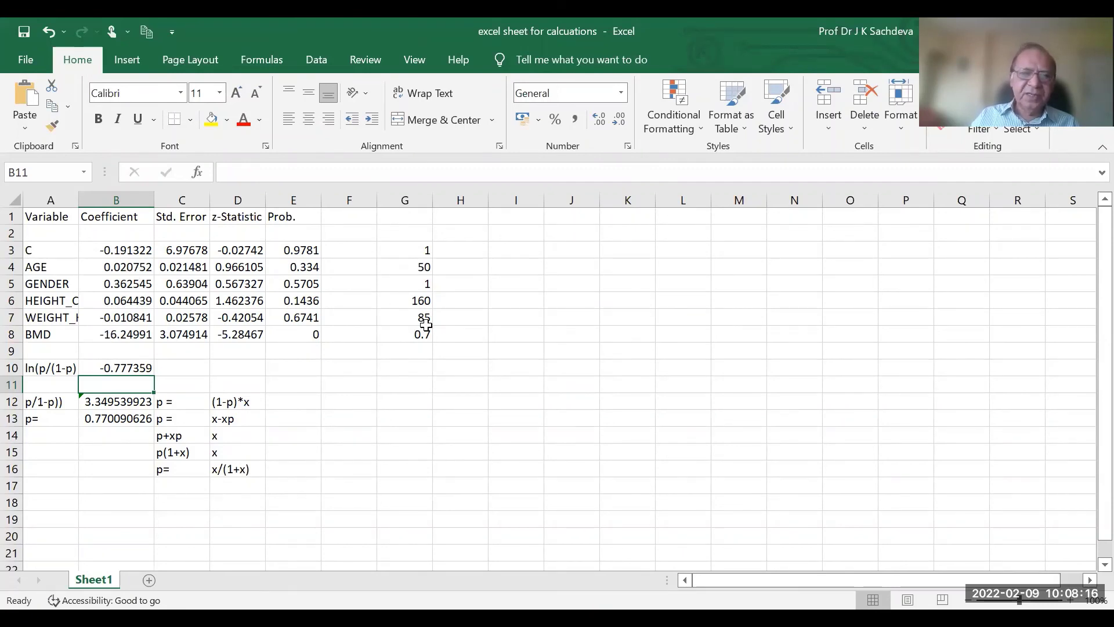
- Replace the odds formula in cell B12 with =EXP(B10), so the odds are derived from the log odds
{"action": "left_click", "coordinate": [125, 399]}
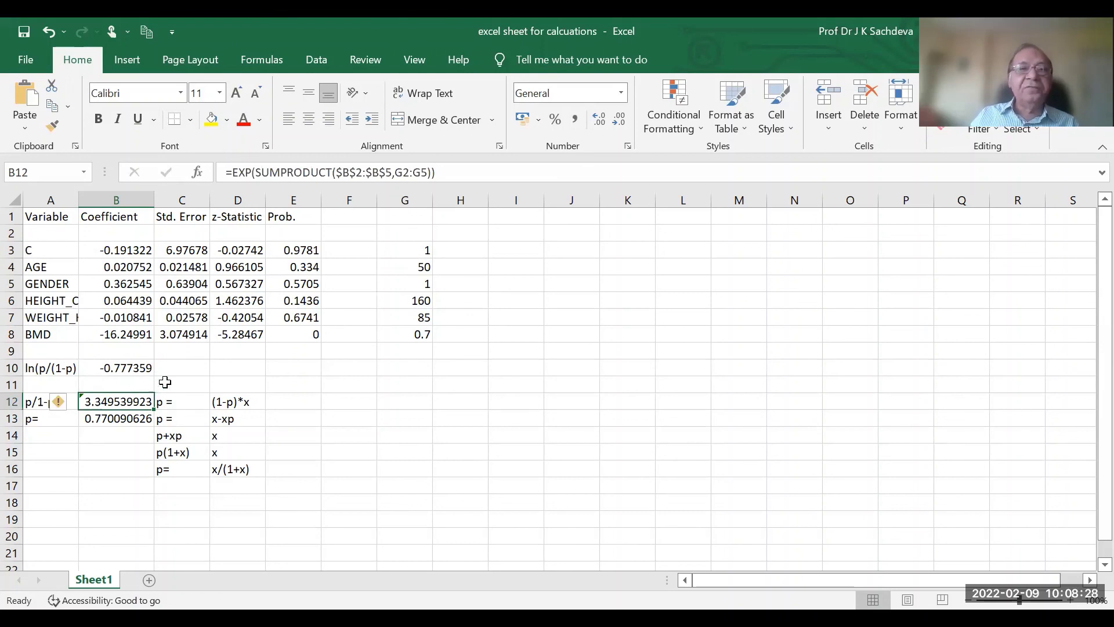
{"action": "left_click", "coordinate": [458, 173]}
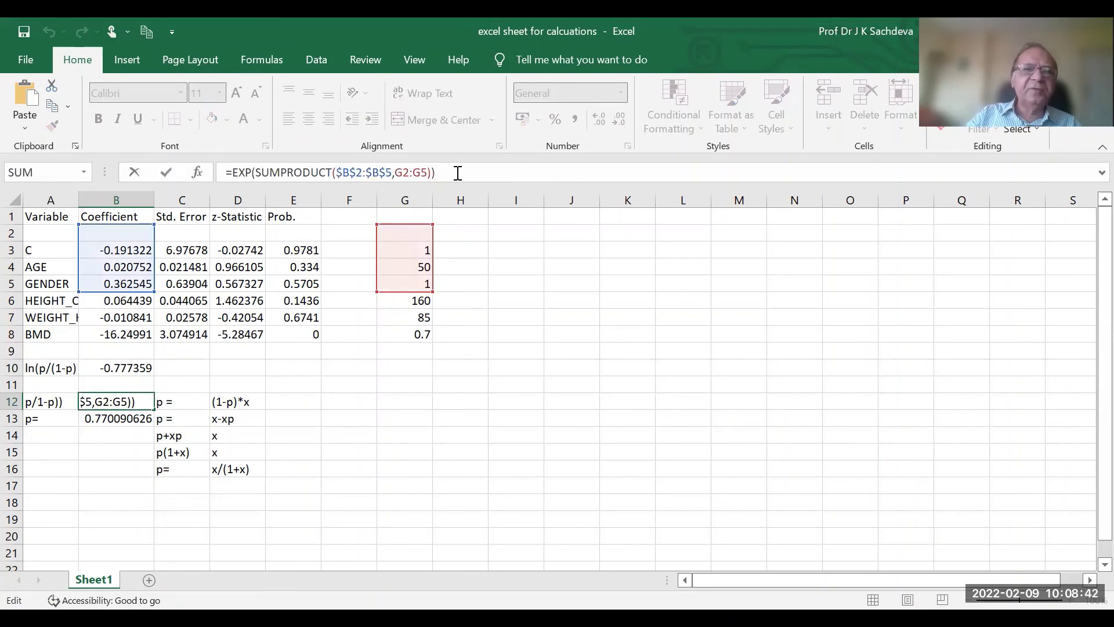
{"action": "key", "text": "BackSpace"}
{"action": "key", "text": "BackSpace"}
{"action": "key", "text": "BackSpace"}
{"action": "key", "text": "BackSpace"}
{"action": "key", "text": "BackSpace"}
{"action": "key", "text": "BackSpace"}
{"action": "key", "text": "BackSpace"}
{"action": "key", "text": "BackSpace"}
{"action": "key", "text": "BackSpace"}
{"action": "key", "text": "BackSpace"}
{"action": "key", "text": "BackSpace"}
{"action": "key", "text": "BackSpace"}
{"action": "key", "text": "BackSpace"}
{"action": "key", "text": "BackSpace"}
{"action": "key", "text": "BackSpace"}
{"action": "key", "text": "BackSpace"}
{"action": "key", "text": "BackSpace"}
{"action": "key", "text": "BackSpace"}
{"action": "key", "text": "BackSpace"}
{"action": "key", "text": "BackSpace"}
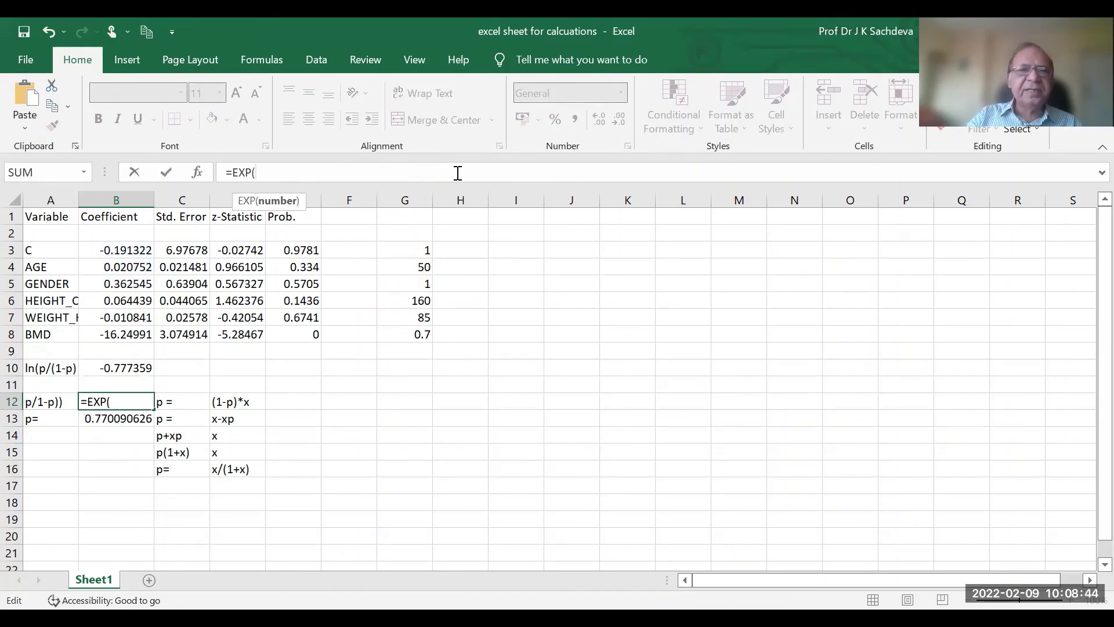
{"action": "type", "text": "b10"}
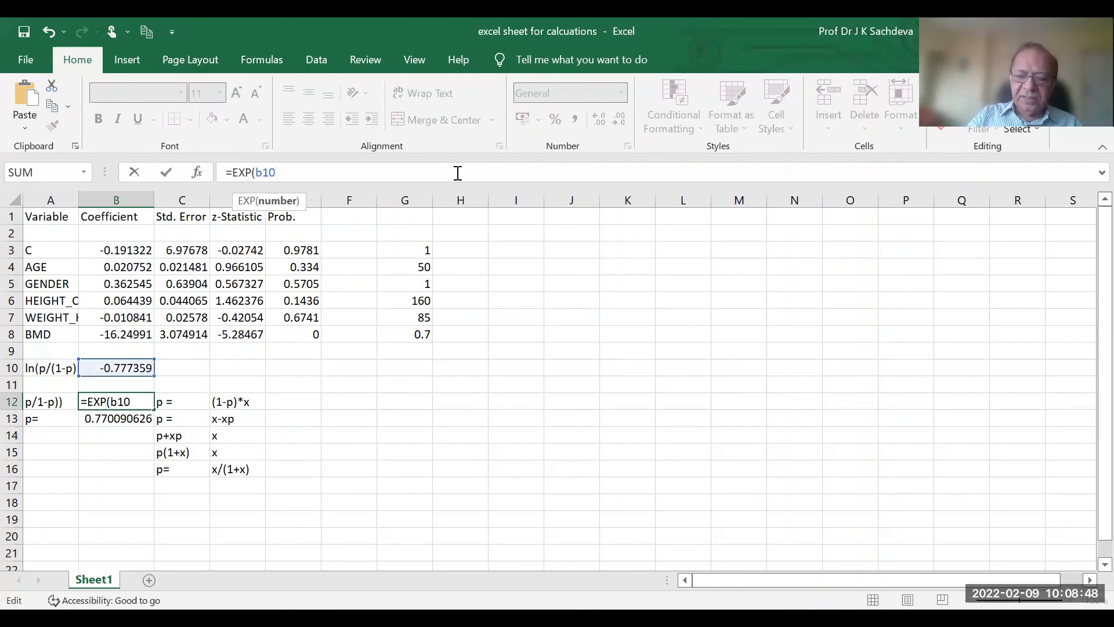
{"action": "type", "text": ")"}
{"action": "key", "text": "Return"}
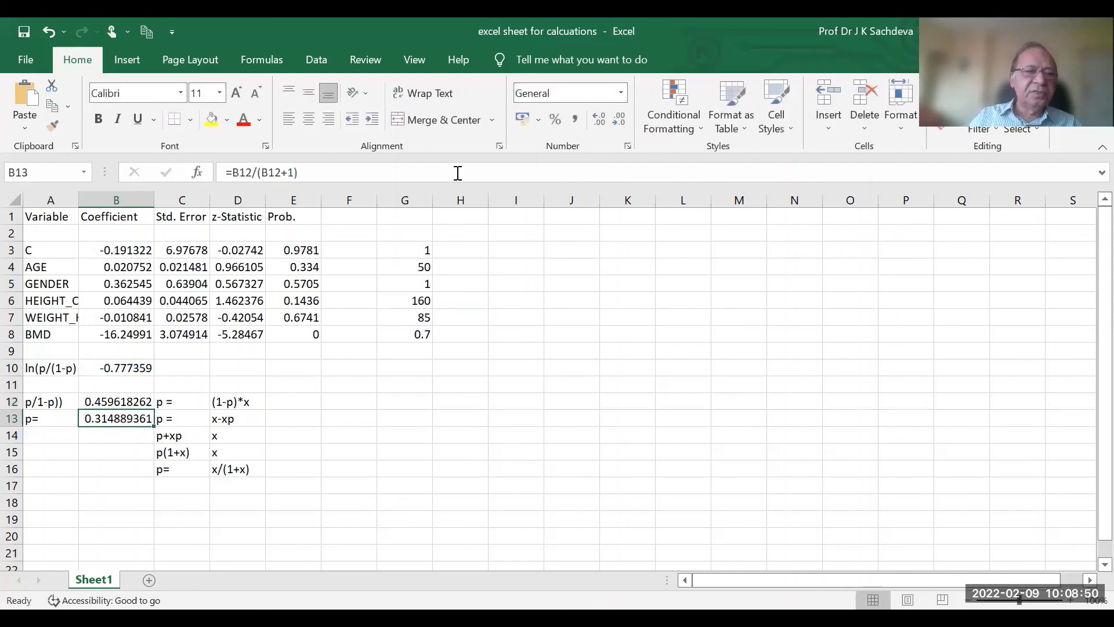
- Review the formulas behind the log odds in B10, the odds in B12 and the probability in B13
{"action": "left_click", "coordinate": [103, 369]}
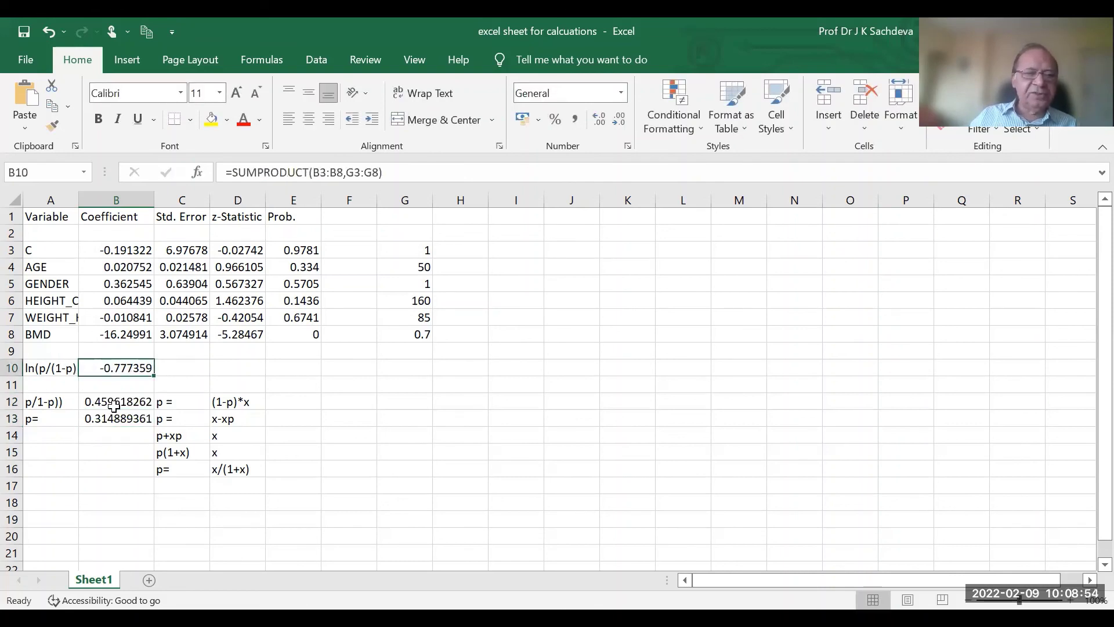
{"action": "left_click", "coordinate": [113, 406]}
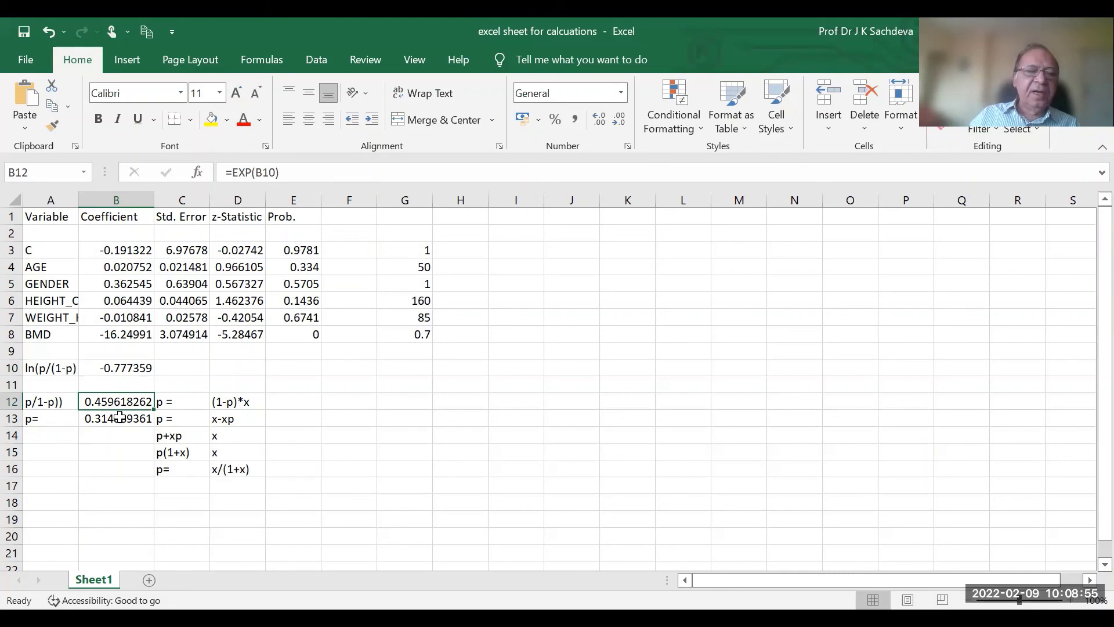
{"action": "left_click", "coordinate": [125, 367]}
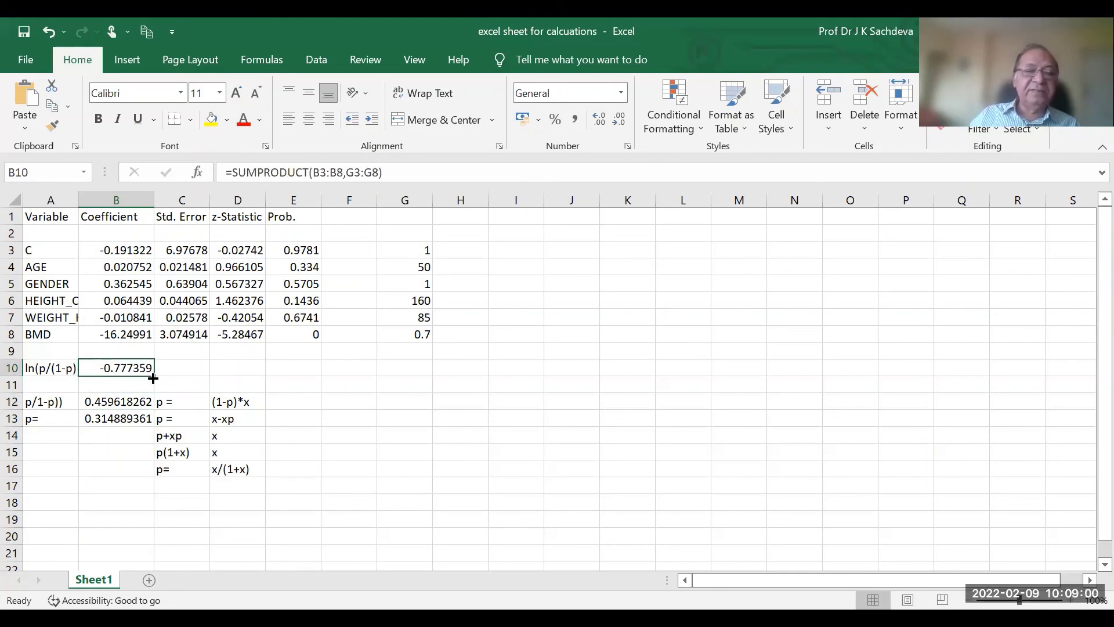
{"action": "left_click", "coordinate": [124, 401]}
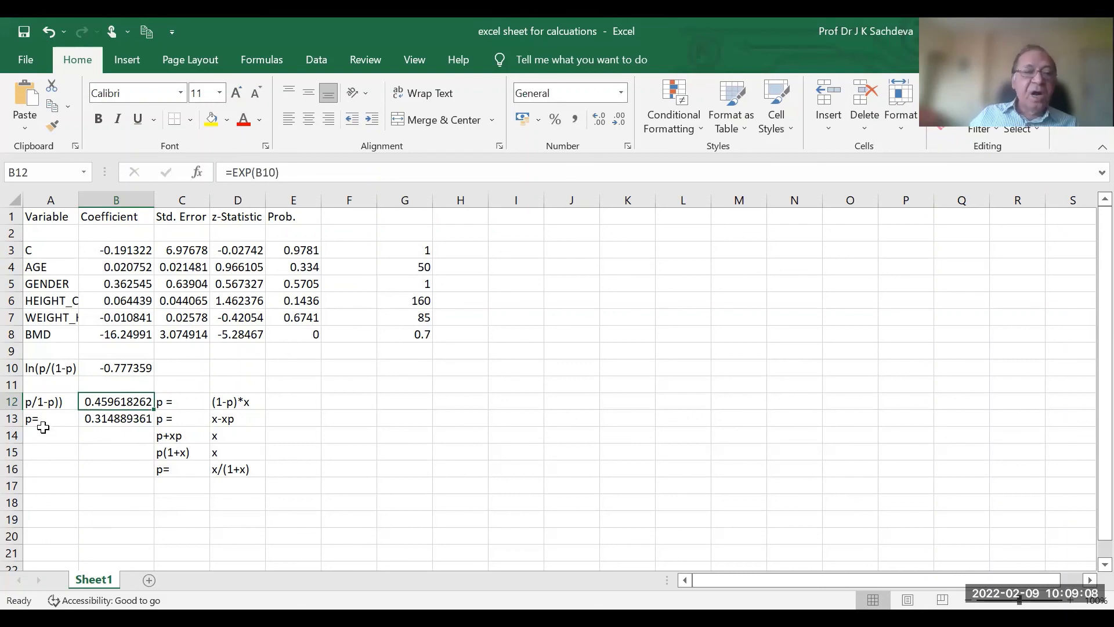
{"action": "left_click", "coordinate": [102, 420]}
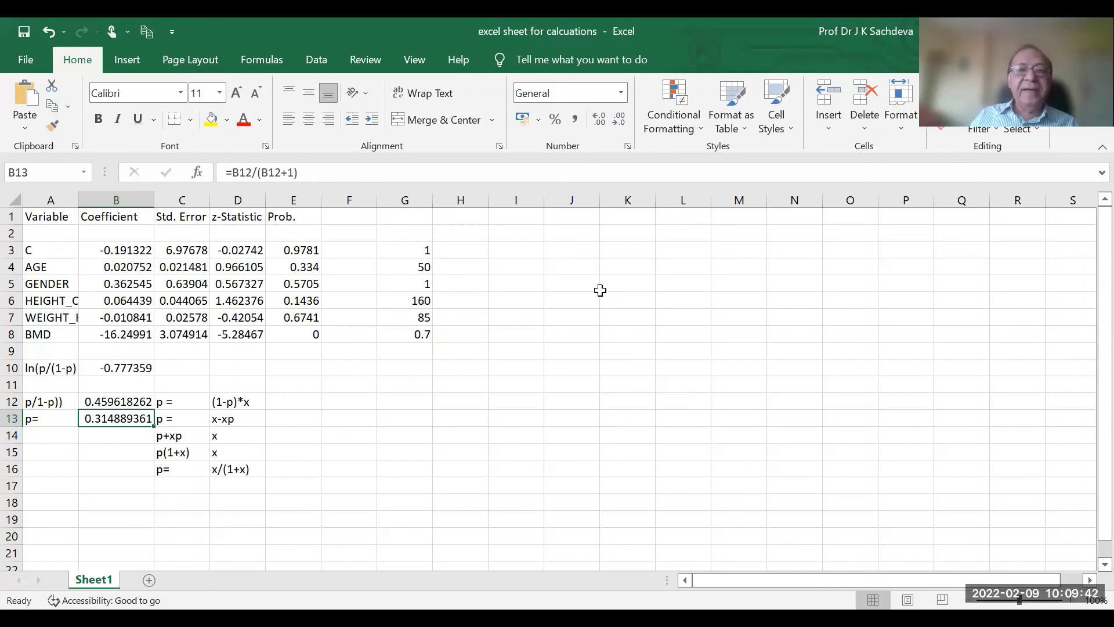
- Set the sample value for AGE in cell G4 to 25 to recalculate the fracture probability
{"action": "left_click", "coordinate": [412, 264]}
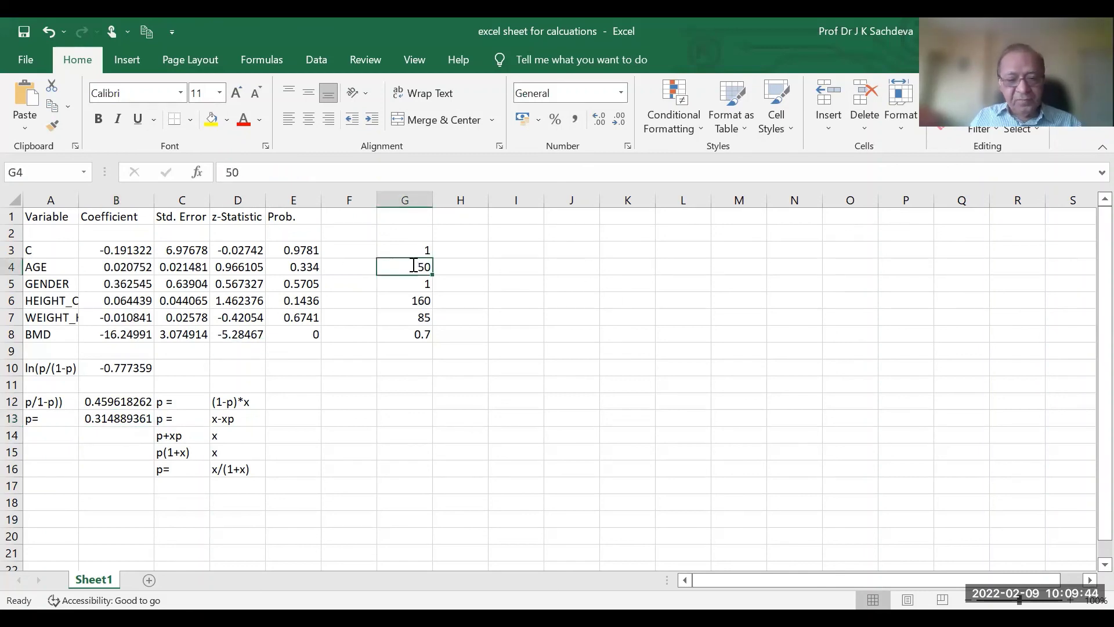
{"action": "type", "text": "25"}
{"action": "left_click", "coordinate": [736, 388]}
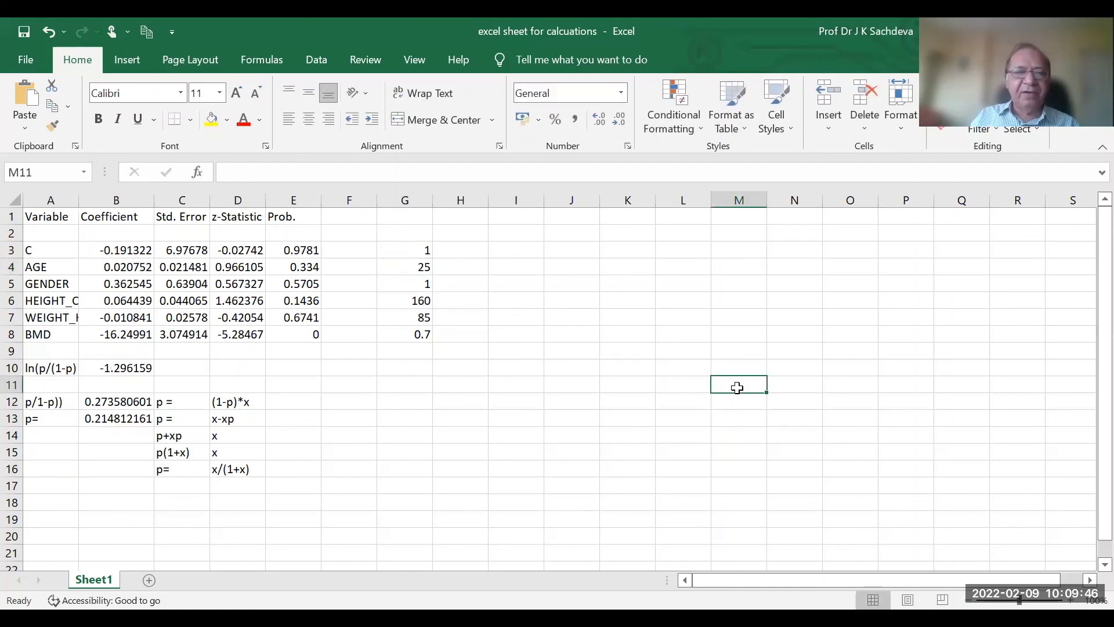
- Set the sample height in cell G6 to 150 and the sample weight in cell G7 to 65
{"action": "left_click", "coordinate": [416, 300]}
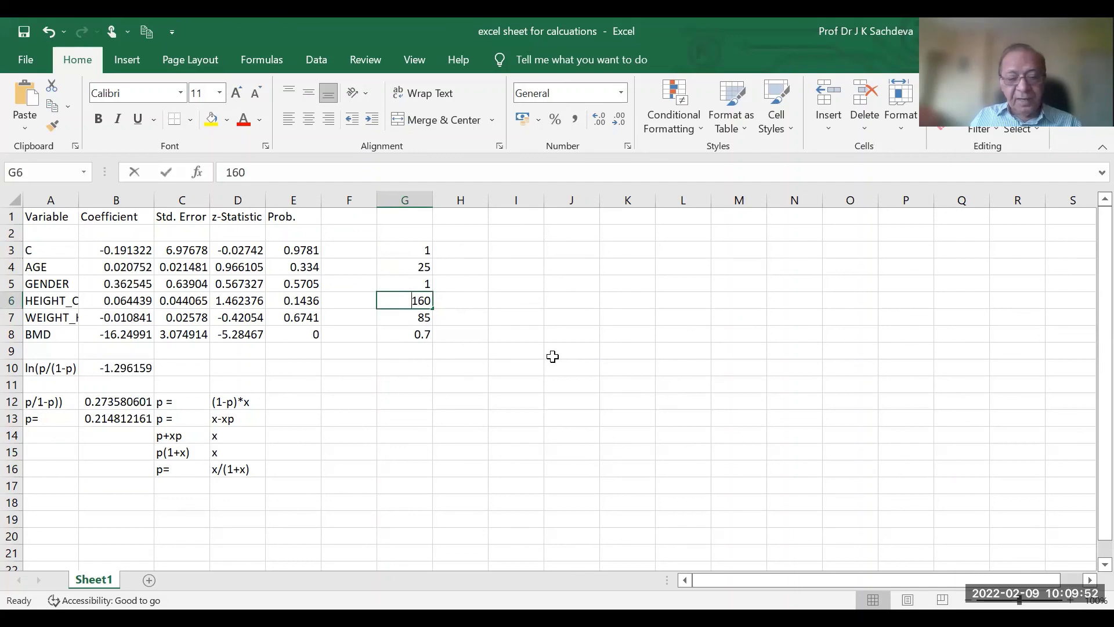
{"action": "type", "text": "150"}
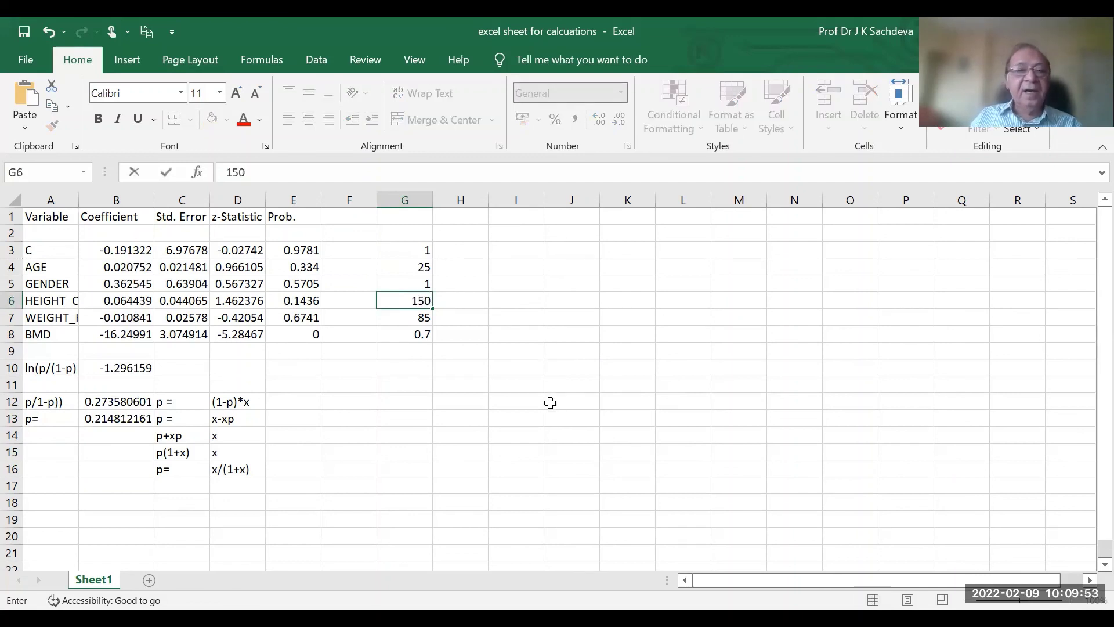
{"action": "left_click", "coordinate": [412, 321]}
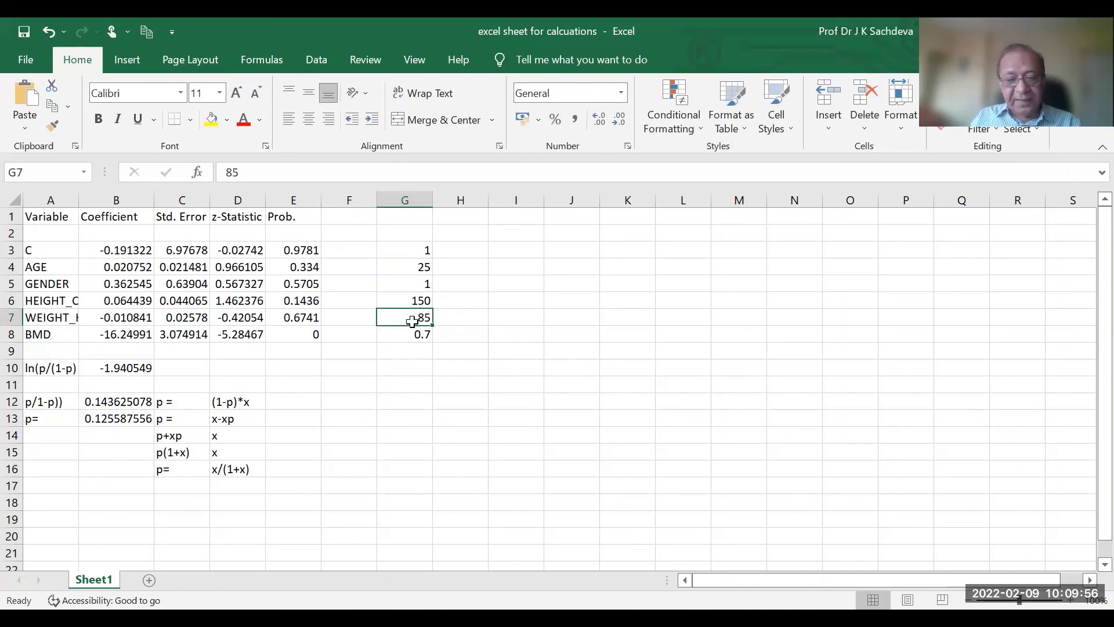
{"action": "type", "text": "65"}
- Set the sample value for GENDER in cell G5 to 0 and for BMD in cell G8 to 0.8
{"action": "left_click", "coordinate": [423, 281]}
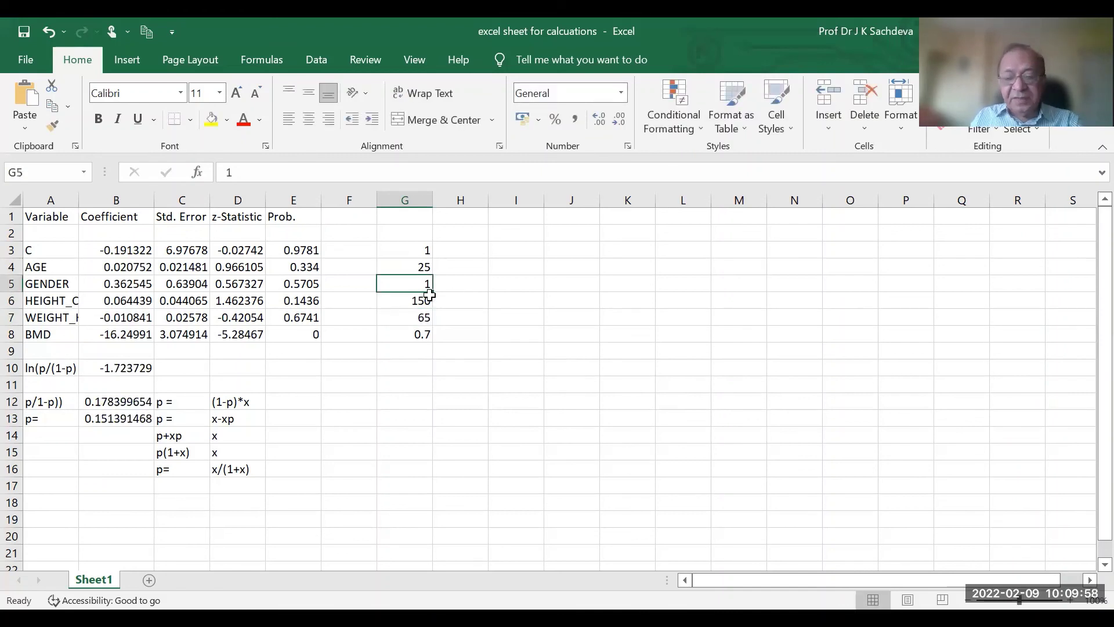
{"action": "type", "text": "0"}
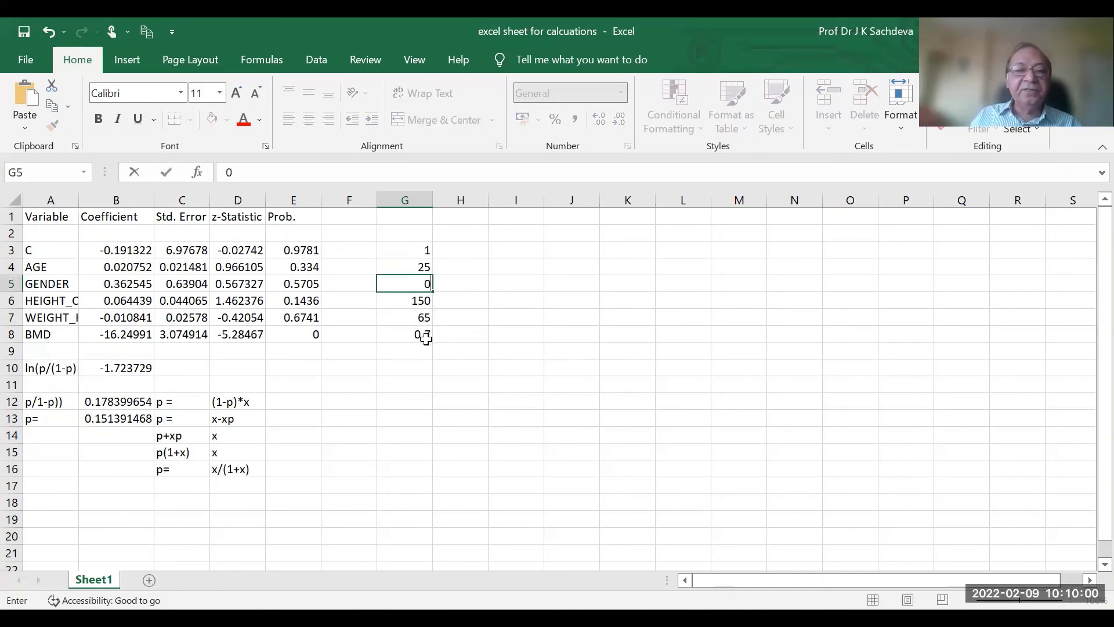
{"action": "left_click", "coordinate": [421, 334]}
{"action": "type", "text": "0."}
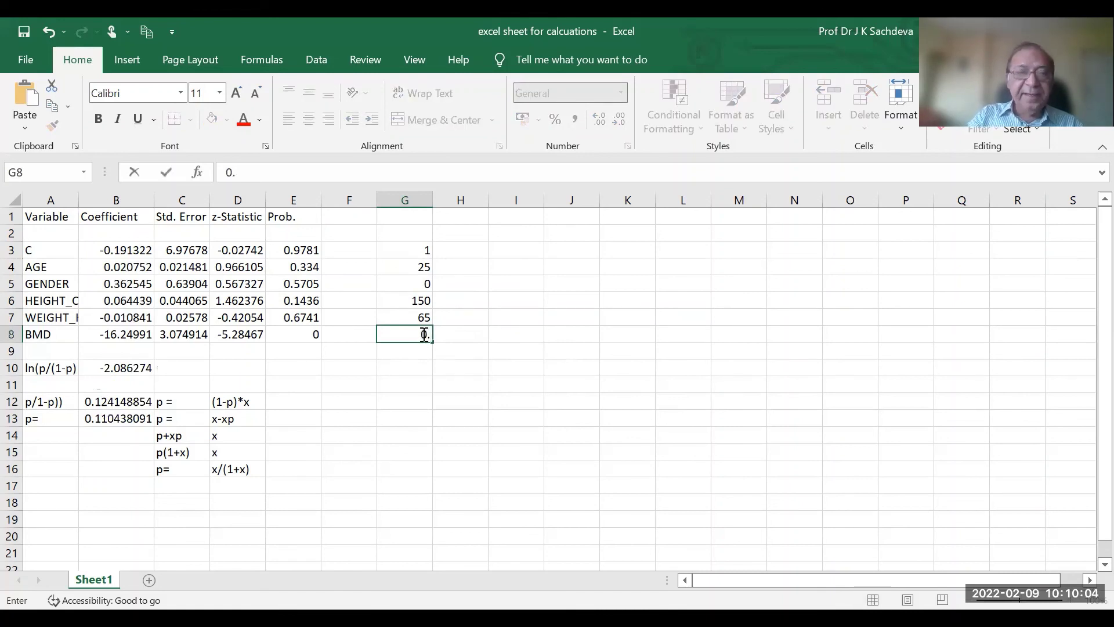
{"action": "type", "text": "8"}
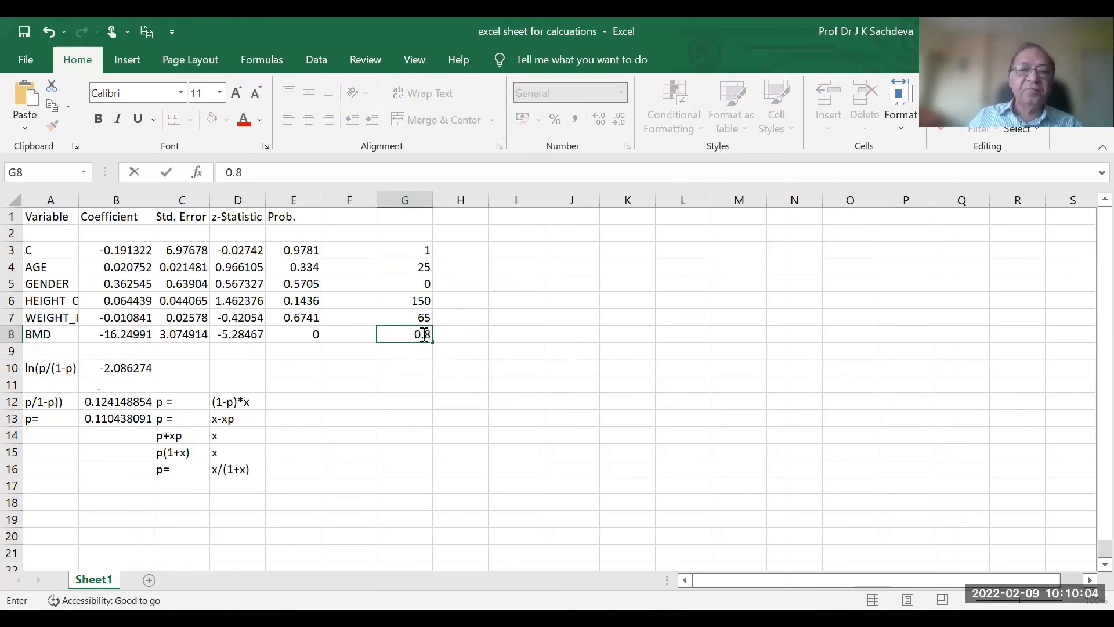
{"action": "left_click", "coordinate": [510, 404]}
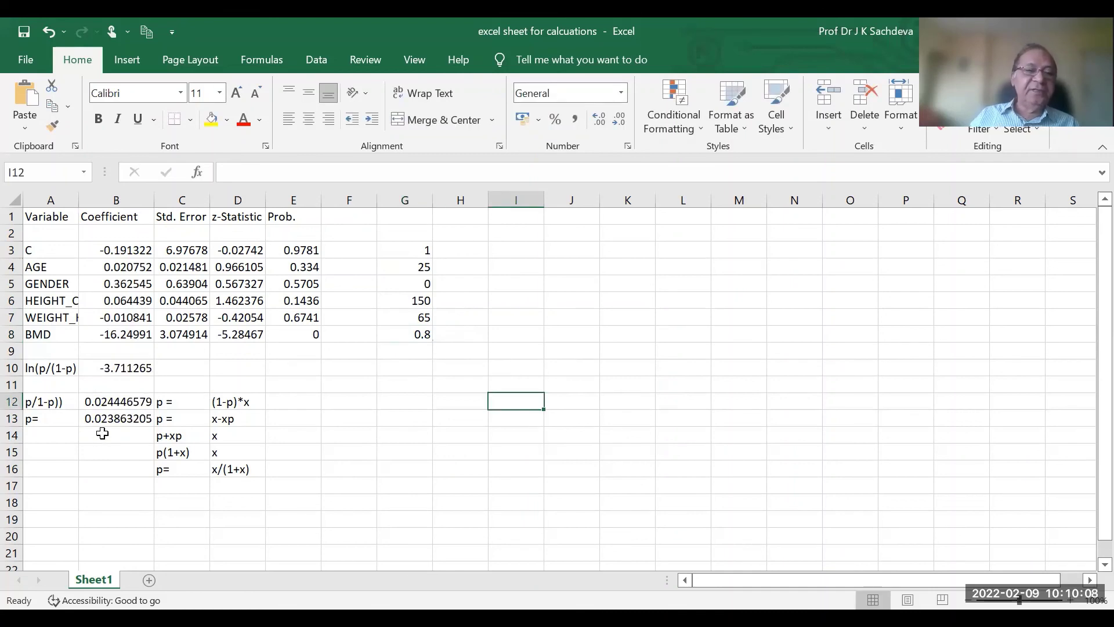